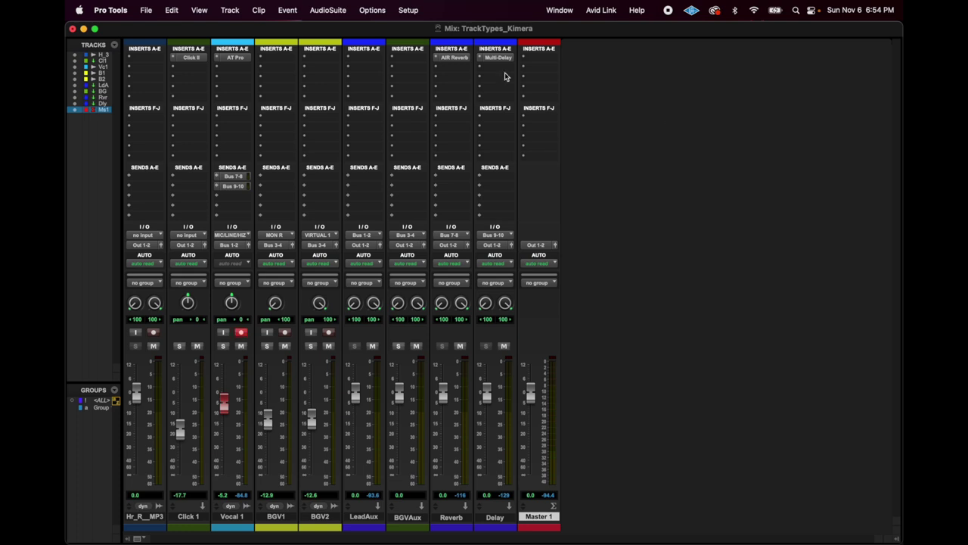
Check Vocal 1's Auto-Tune Pro settings, then insert a mono Decapitator in its next insert slot.
{"action": "left_click", "coordinate": [235, 58]}
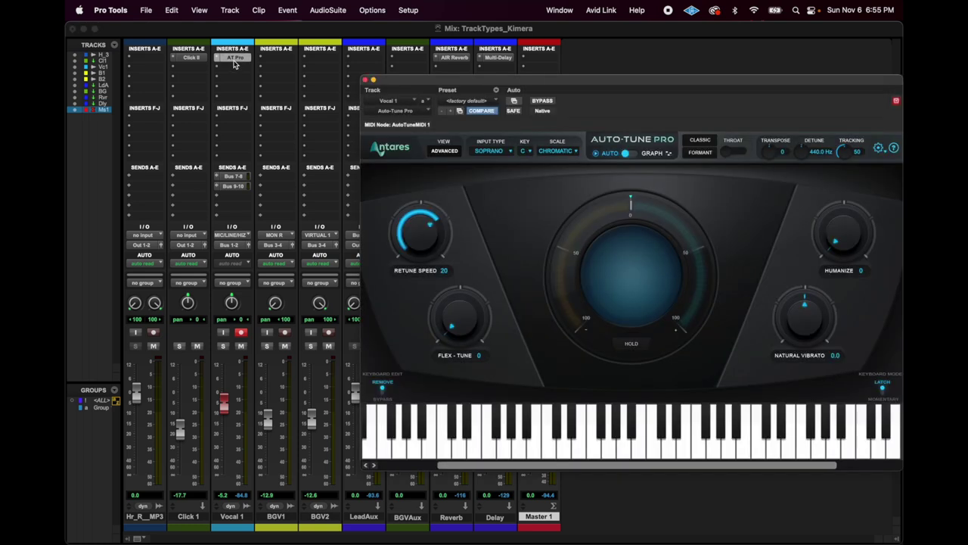
{"action": "left_click", "coordinate": [366, 80]}
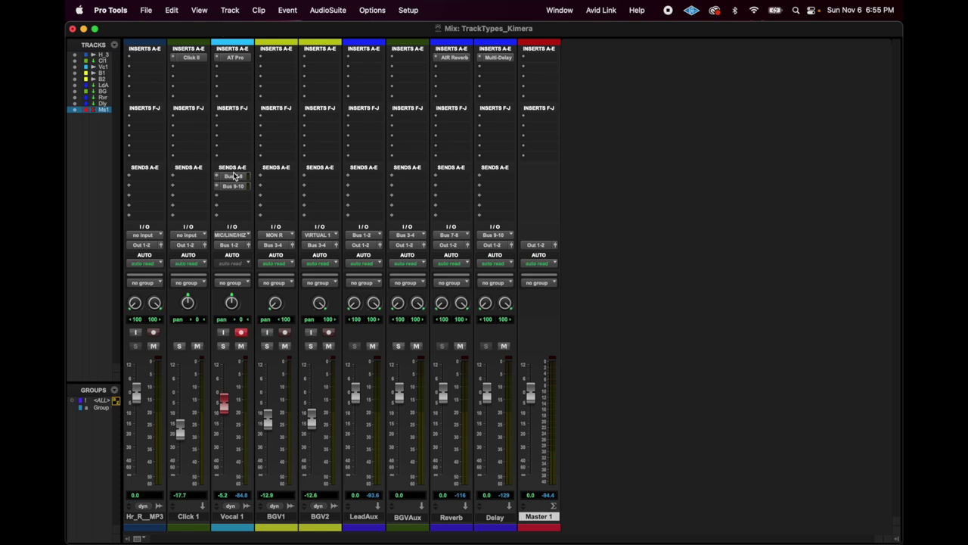
{"action": "left_click", "coordinate": [224, 80]}
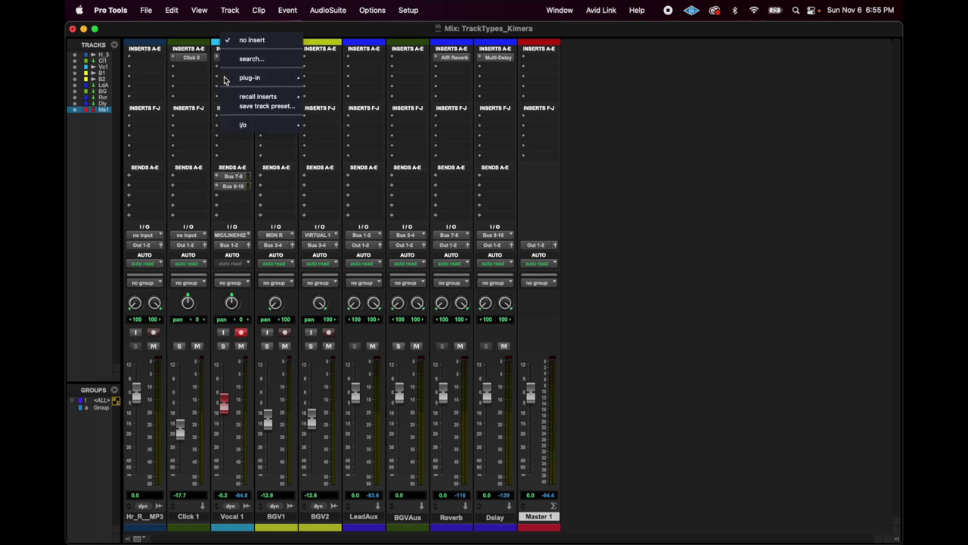
{"action": "mouse_move", "coordinate": [251, 79]}
{"action": "mouse_move", "coordinate": [355, 81]}
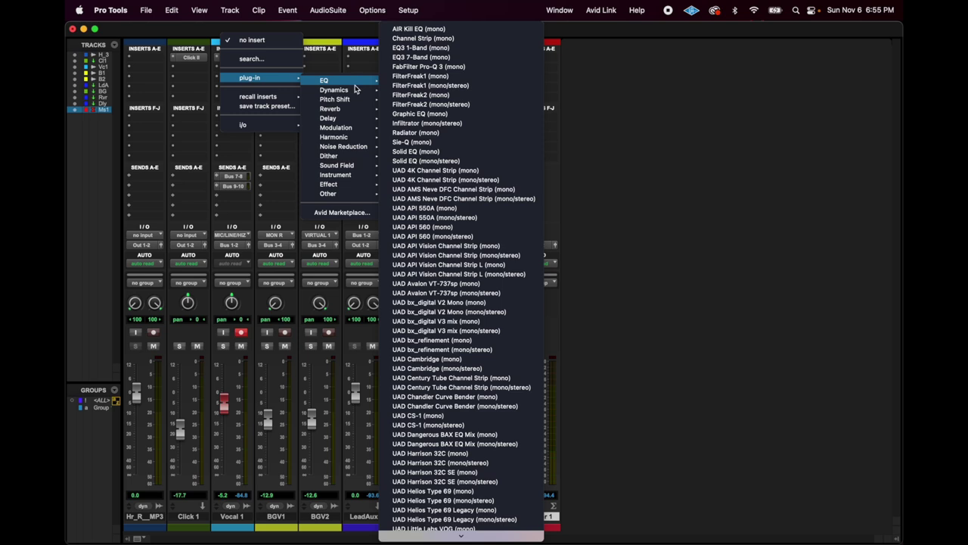
{"action": "mouse_move", "coordinate": [348, 185]}
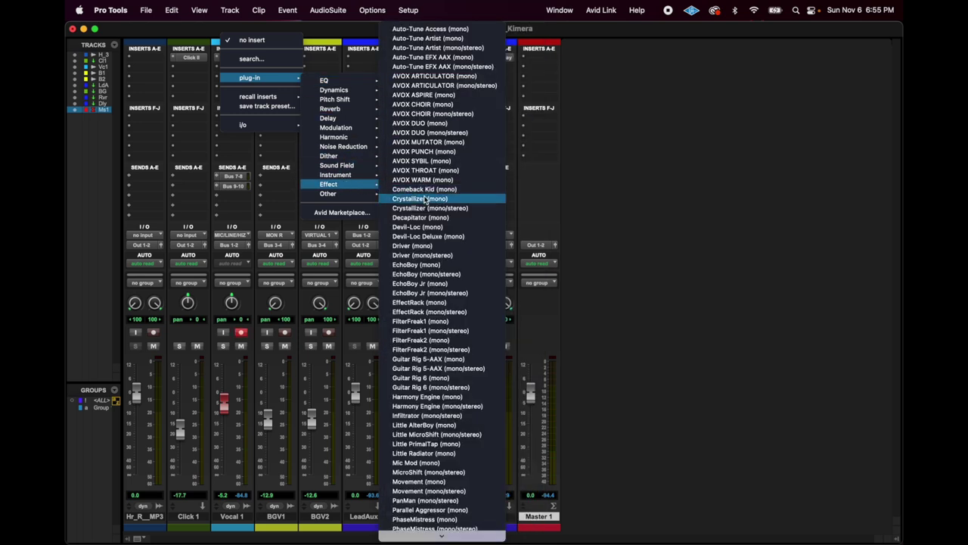
{"action": "left_click", "coordinate": [438, 219]}
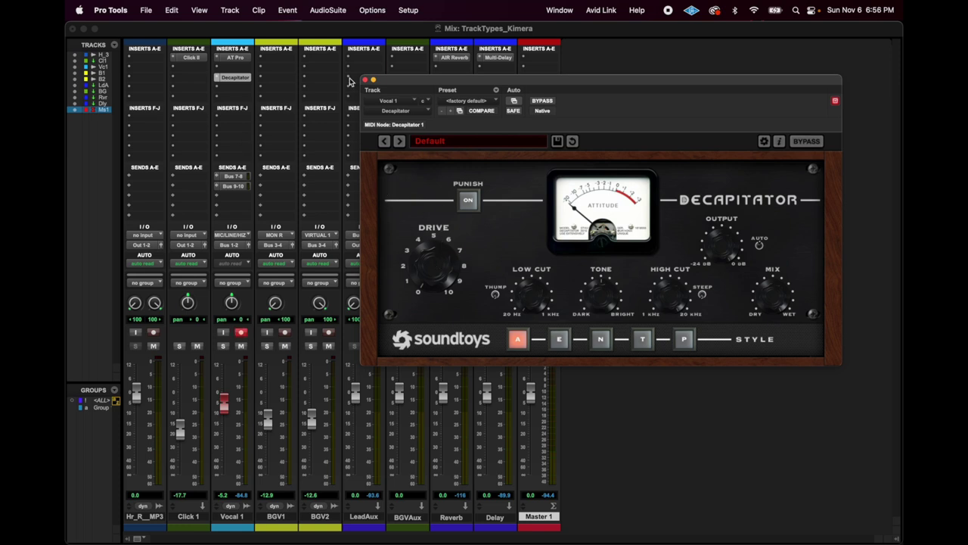
Insert a mono EQ3 7-Band below the Decapitator on Vocal 1.
{"action": "left_click", "coordinate": [223, 89]}
{"action": "mouse_move", "coordinate": [227, 87]}
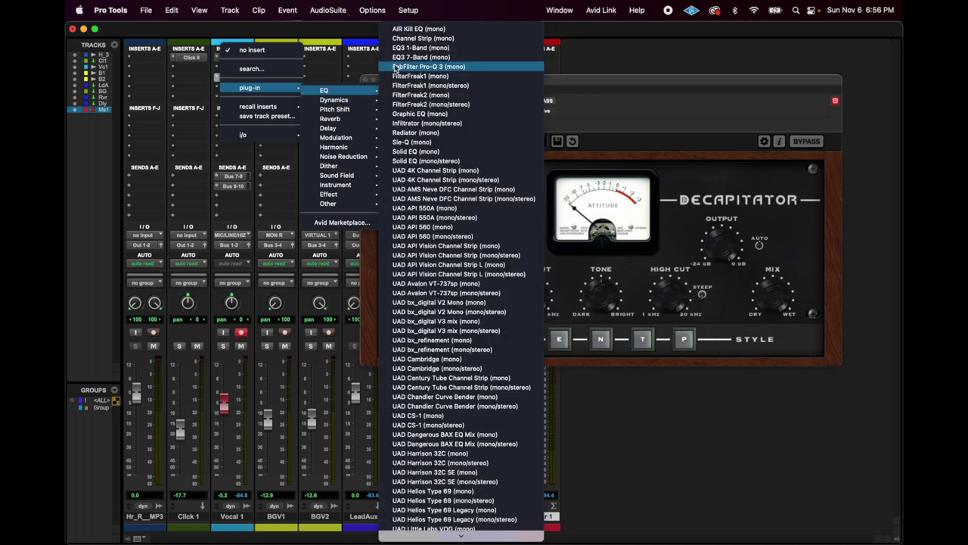
{"action": "left_click", "coordinate": [421, 57]}
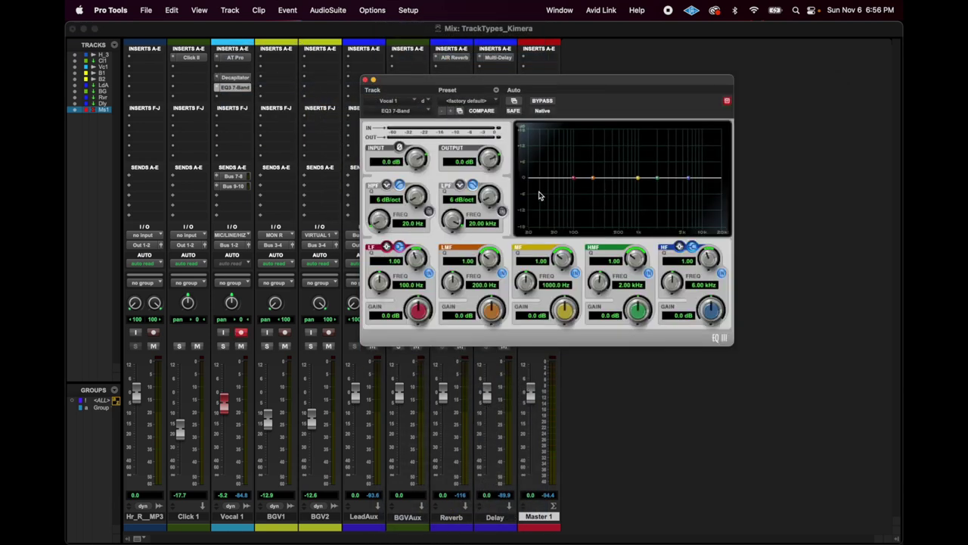
{"action": "scroll", "coordinate": [493, 201], "scroll_direction": "up", "scroll_amount": 2}
{"action": "scroll", "coordinate": [494, 200], "scroll_direction": "up", "scroll_amount": 1}
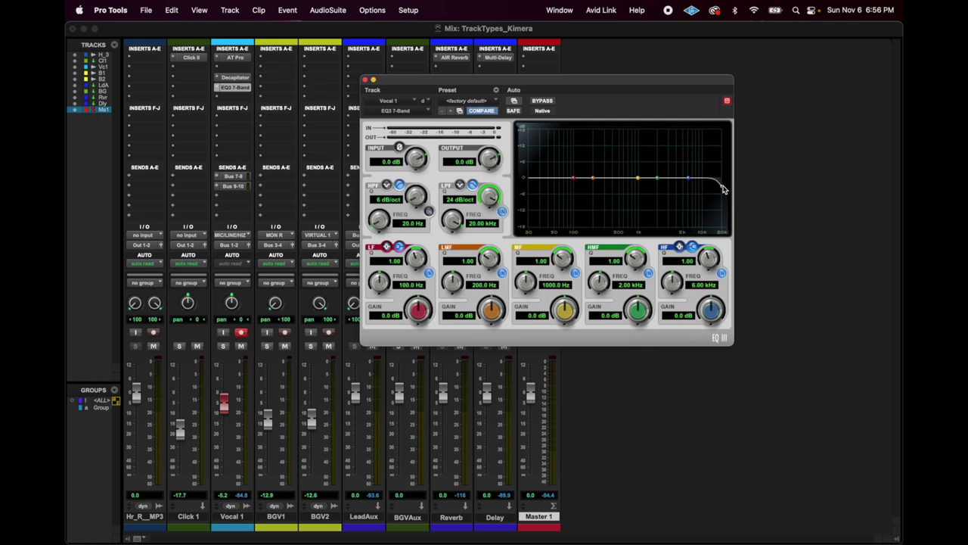
Disable the low-pass filter and set a 24 dB/oct high-pass around 460 Hz, then close the EQ.
{"action": "left_click_drag", "start_coordinate": [721, 189], "coordinate": [634, 183]}
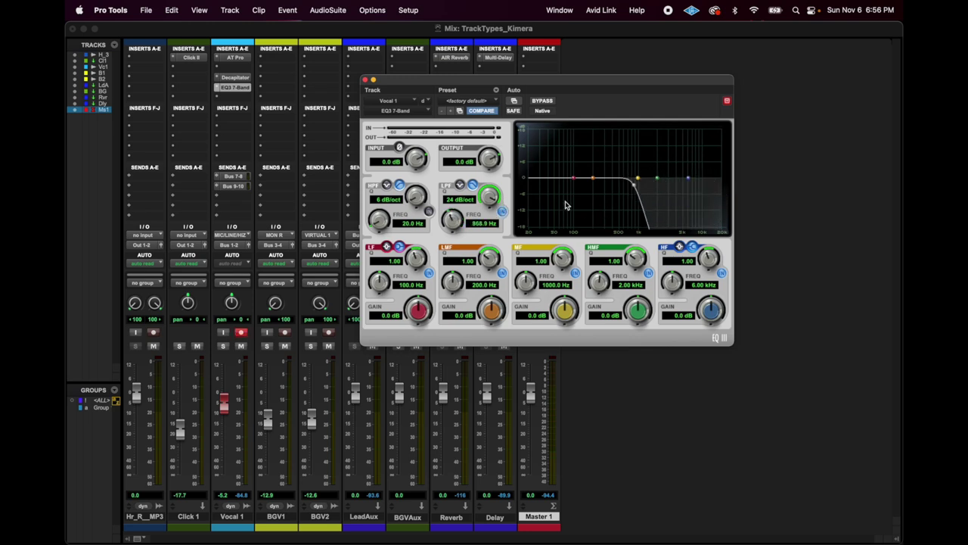
{"action": "left_click", "coordinate": [502, 210]}
{"action": "left_click", "coordinate": [428, 211]}
{"action": "left_click_drag", "start_coordinate": [415, 196], "coordinate": [424, 165]}
{"action": "left_click_drag", "start_coordinate": [536, 178], "coordinate": [626, 187]}
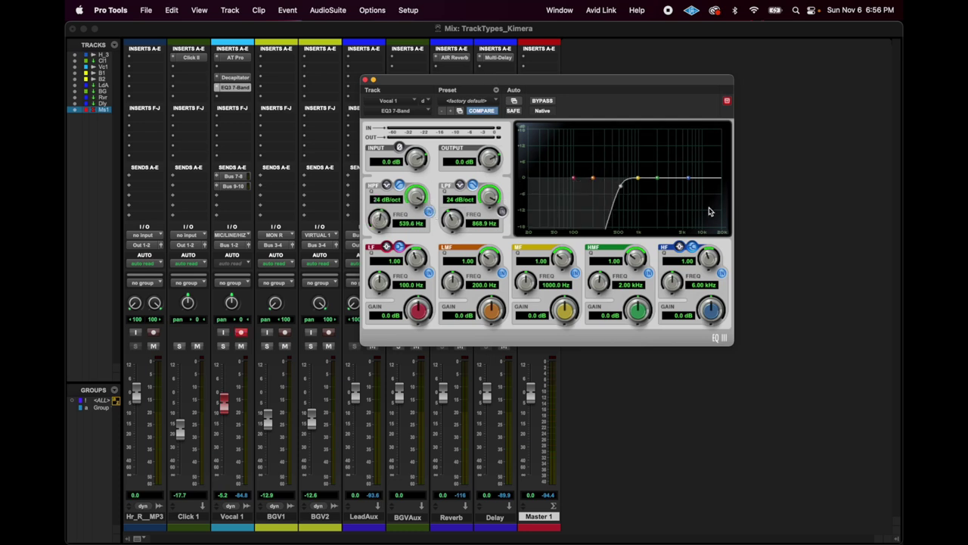
{"action": "left_click", "coordinate": [366, 80]}
{"action": "left_click", "coordinate": [366, 80]}
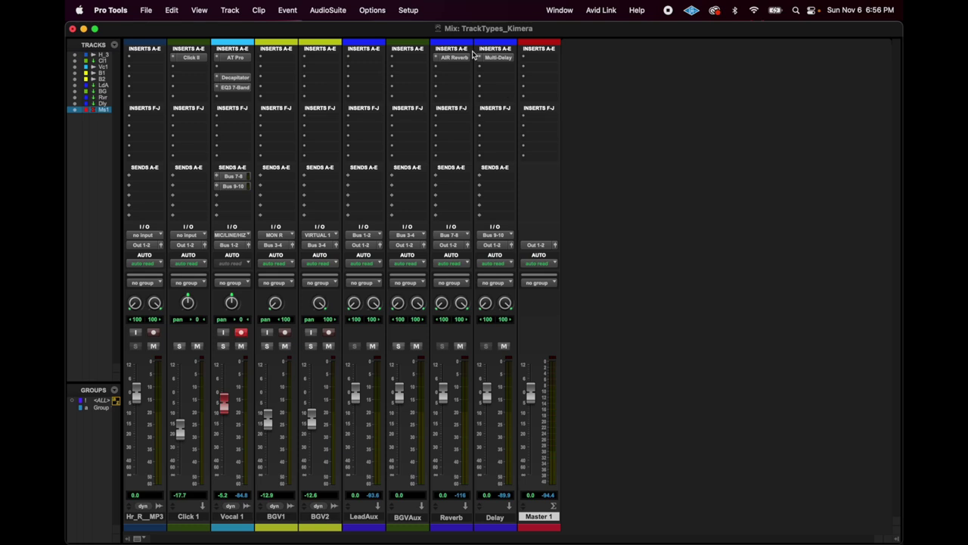
Remove the Decapitator and EQ3 inserts from Vocal 1.
{"action": "left_click", "coordinate": [218, 77]}
{"action": "left_click", "coordinate": [251, 47]}
{"action": "left_click", "coordinate": [218, 87]}
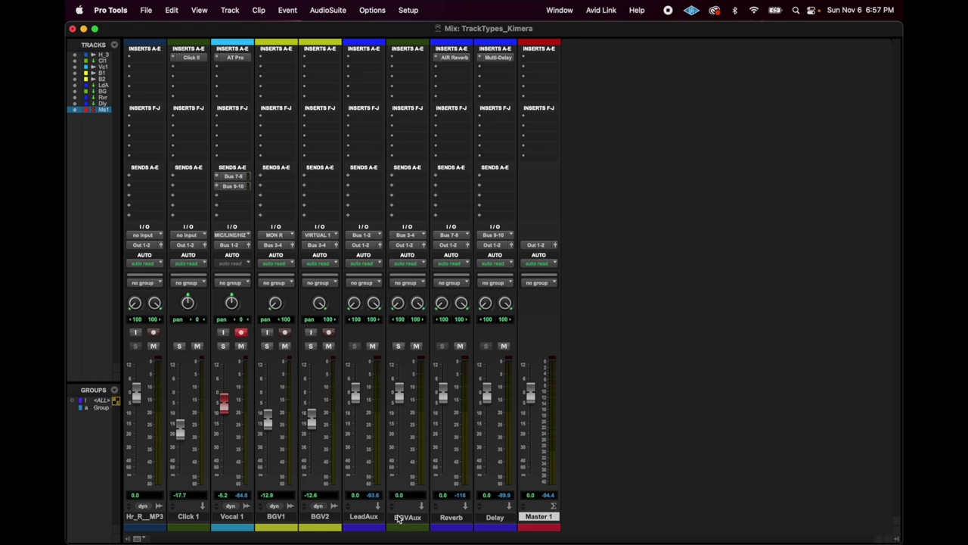
Select the LeadAux and BGVAux tracks, ending with LeadAux selected.
{"action": "left_click", "coordinate": [363, 517]}
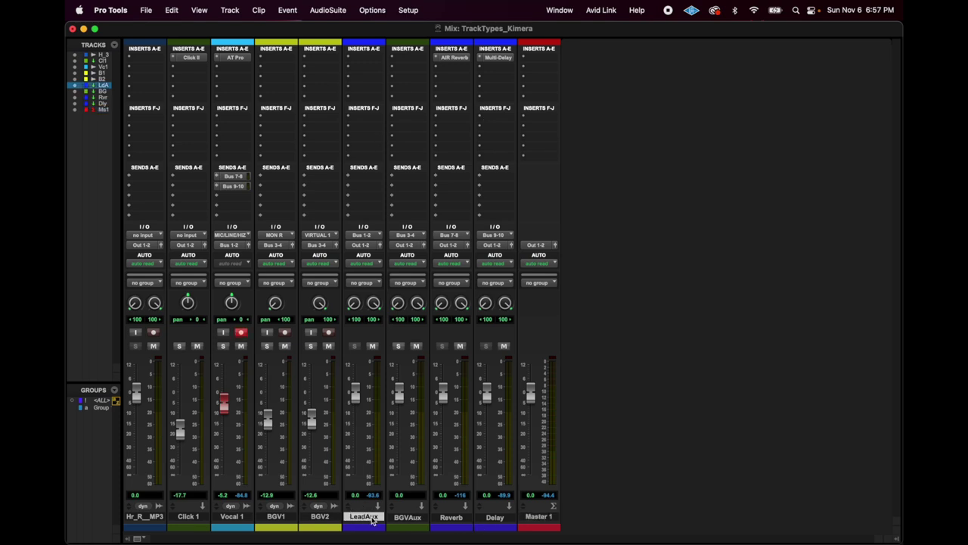
{"action": "left_click", "coordinate": [406, 517]}
{"action": "left_click", "coordinate": [374, 518]}
{"action": "left_click", "coordinate": [404, 519]}
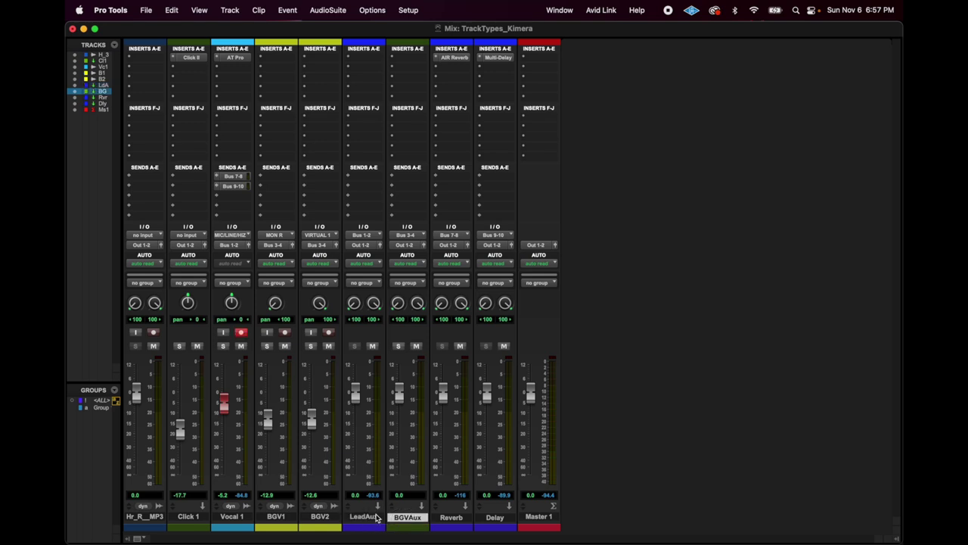
{"action": "left_click", "coordinate": [376, 517]}
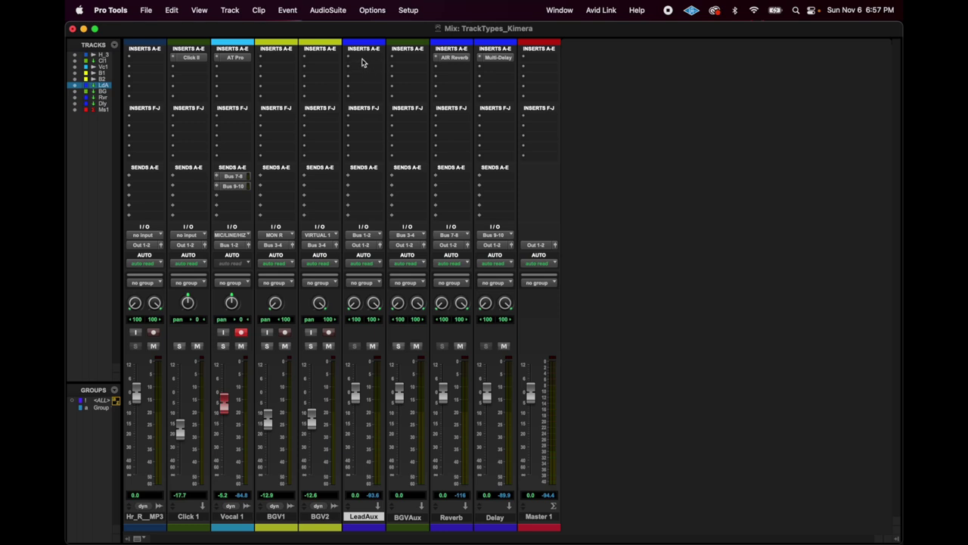
Insert a stereo Dyn3 De-Esser on LeadAux's first insert slot.
{"action": "left_click", "coordinate": [373, 156]}
{"action": "mouse_move", "coordinate": [401, 58]}
{"action": "mouse_move", "coordinate": [467, 70]}
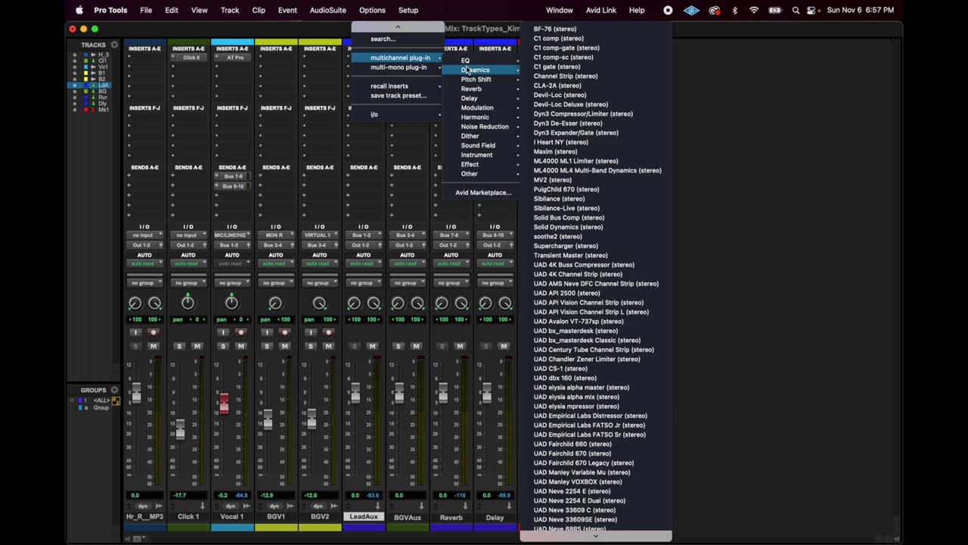
{"action": "left_click", "coordinate": [572, 123]}
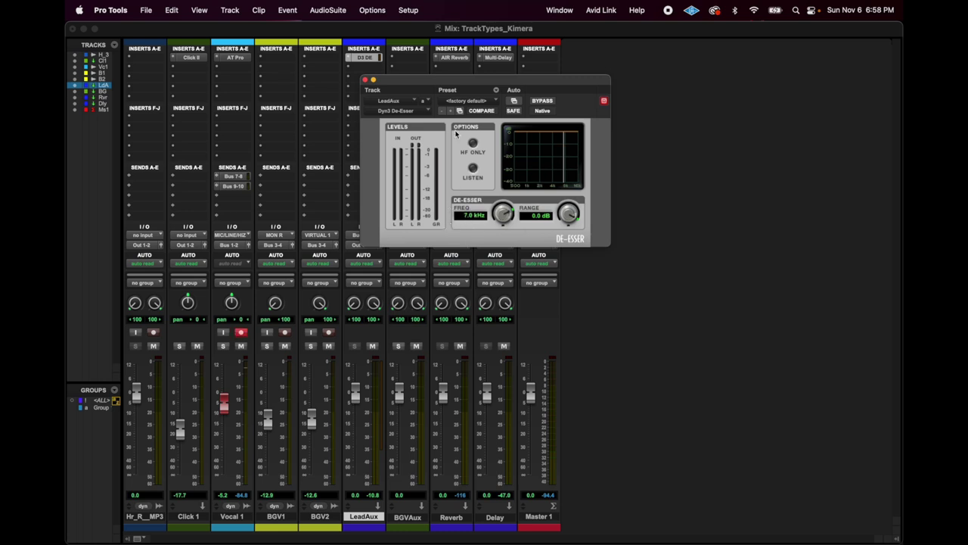
Load the Female De-Ess preset, raise its frequency to 8.3 kHz, and close the De-Esser.
{"action": "left_click", "coordinate": [495, 101]}
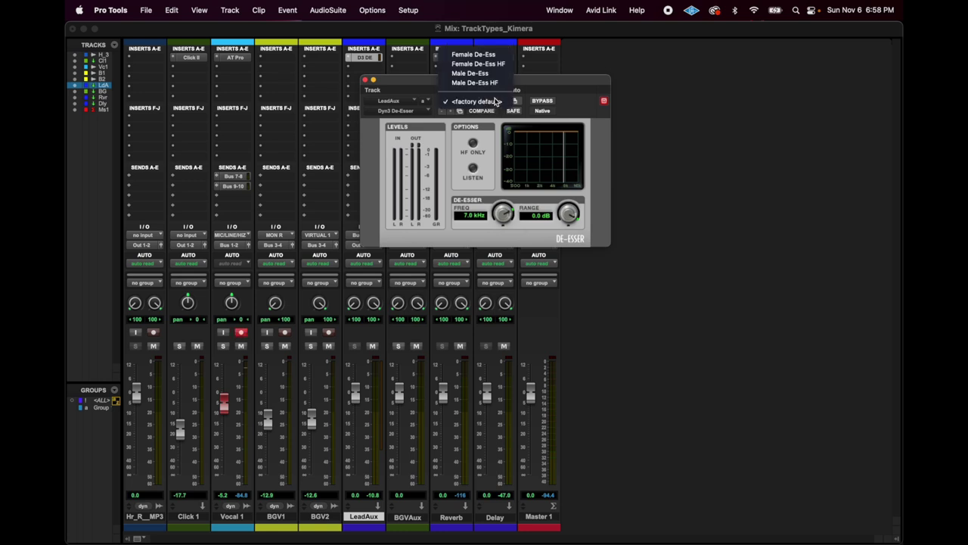
{"action": "left_click", "coordinate": [474, 55]}
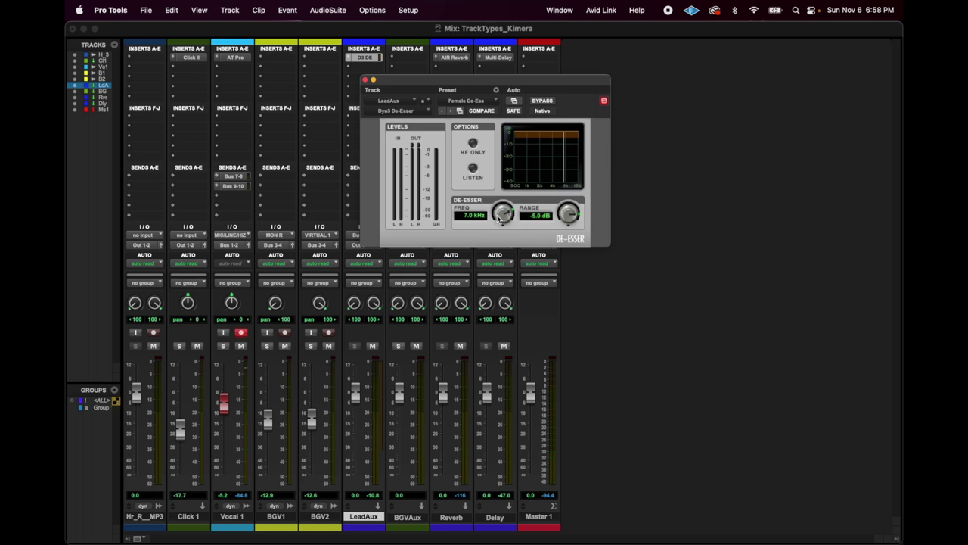
{"action": "left_click_drag", "start_coordinate": [499, 220], "coordinate": [498, 202]}
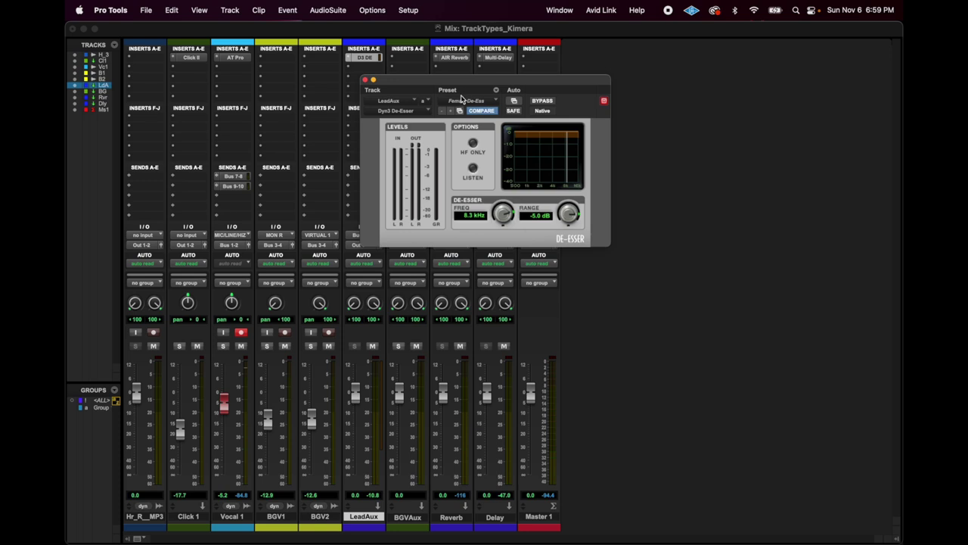
{"action": "left_click", "coordinate": [366, 81]}
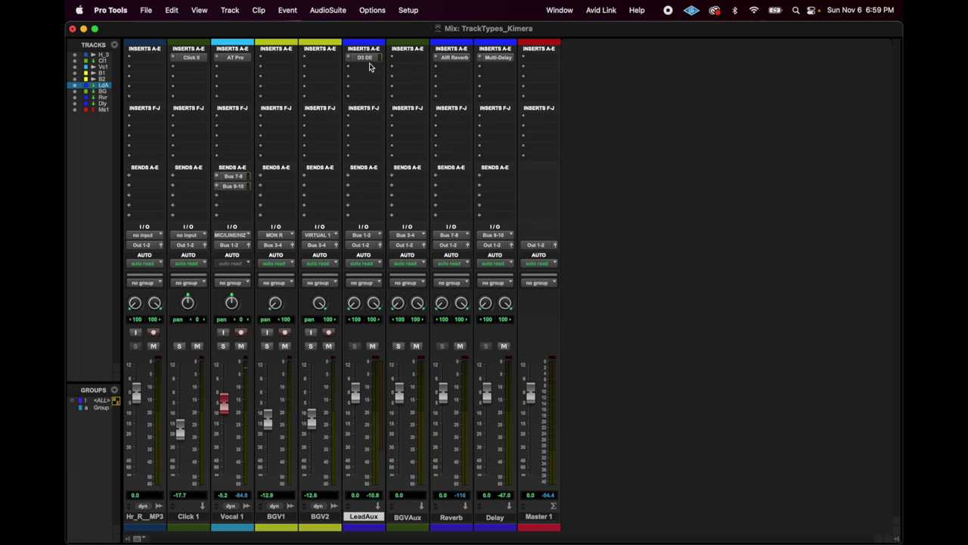
Insert a stereo EQ3 7-Band in LeadAux's second slot and move its window slightly aside.
{"action": "left_click", "coordinate": [362, 68]}
{"action": "mouse_move", "coordinate": [372, 69]}
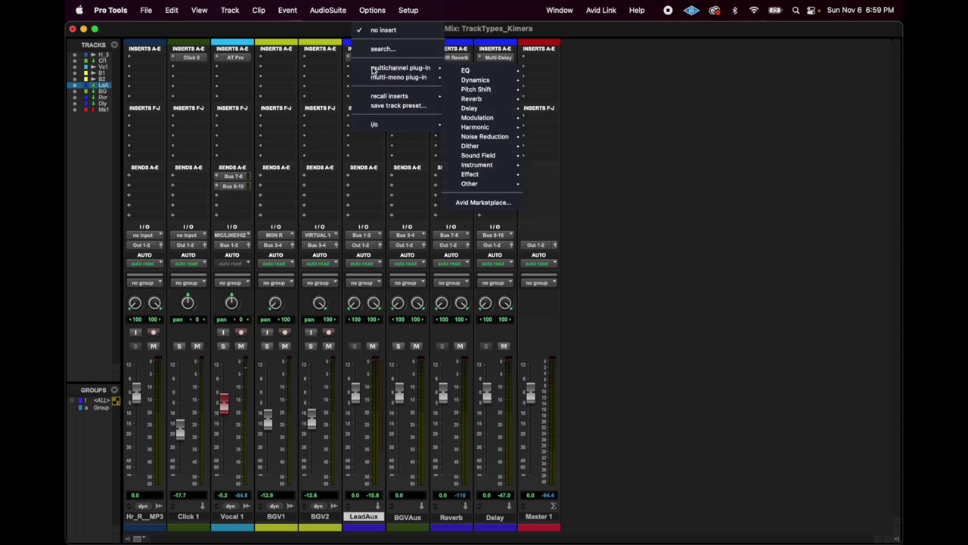
{"action": "mouse_move", "coordinate": [490, 73]}
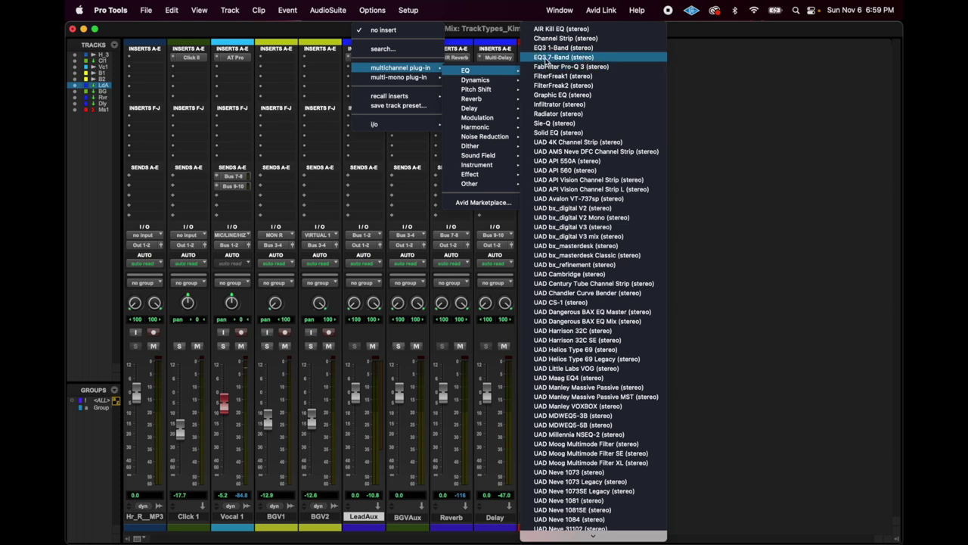
{"action": "left_click", "coordinate": [610, 60]}
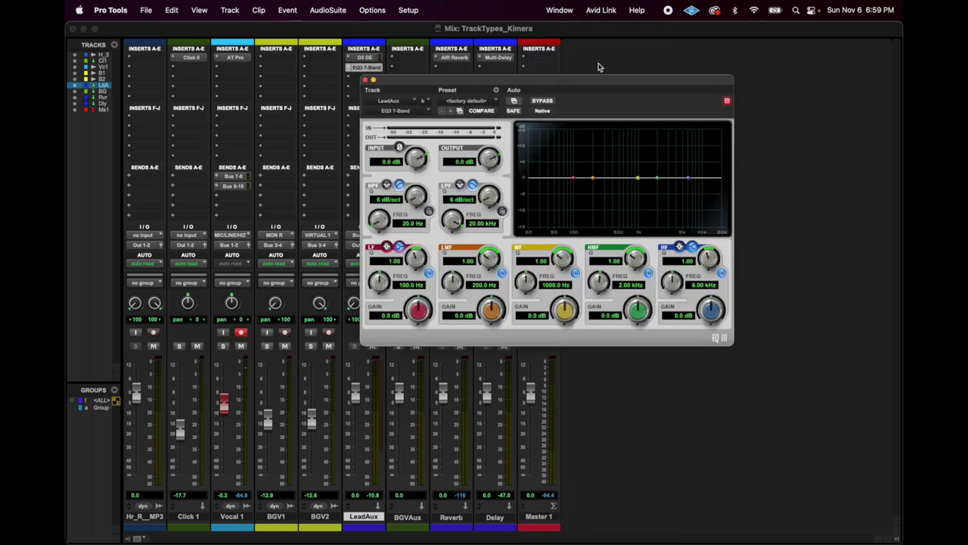
{"action": "left_click_drag", "start_coordinate": [548, 84], "coordinate": [600, 96]}
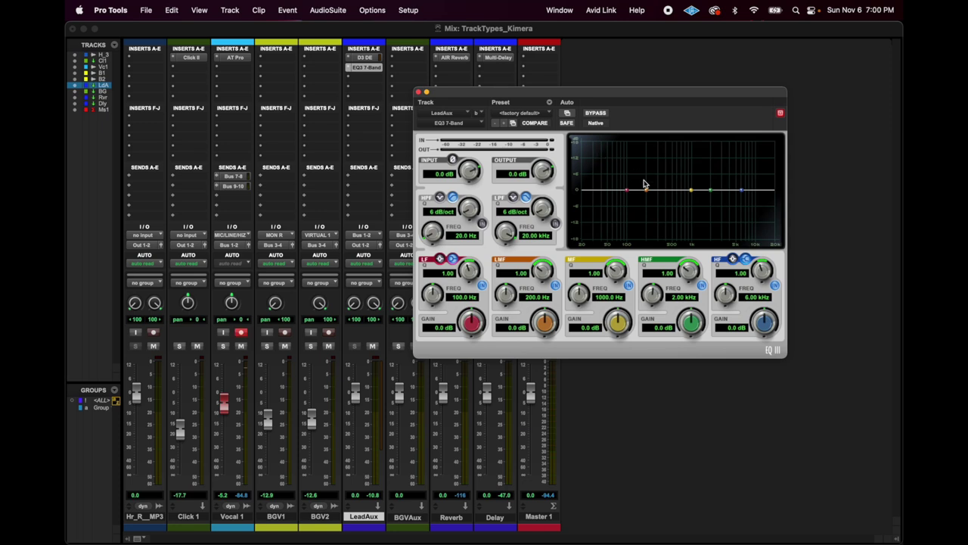
{"action": "left_click", "coordinate": [349, 71]}
{"action": "mouse_move", "coordinate": [385, 71]}
{"action": "left_click", "coordinate": [545, 72]}
{"action": "left_click", "coordinate": [355, 68]}
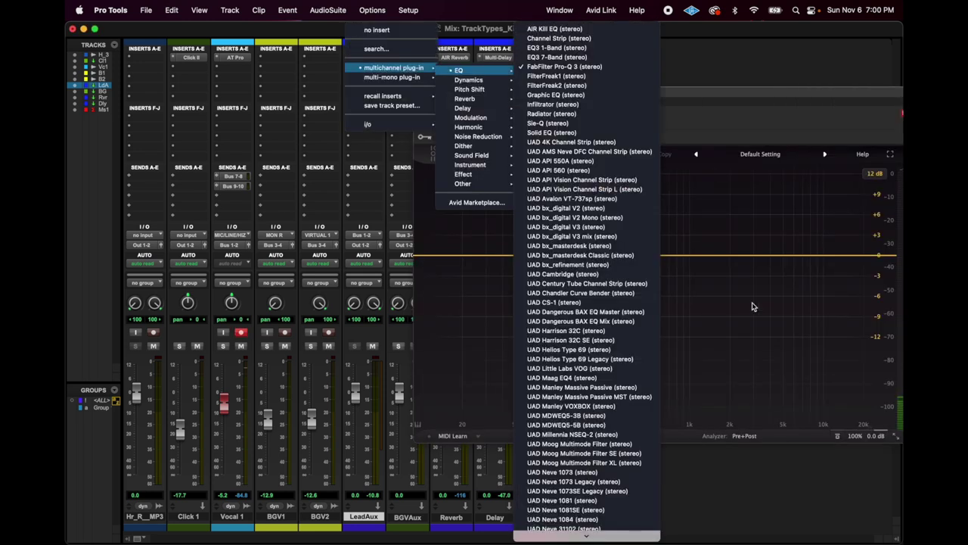
{"action": "left_click", "coordinate": [584, 58]}
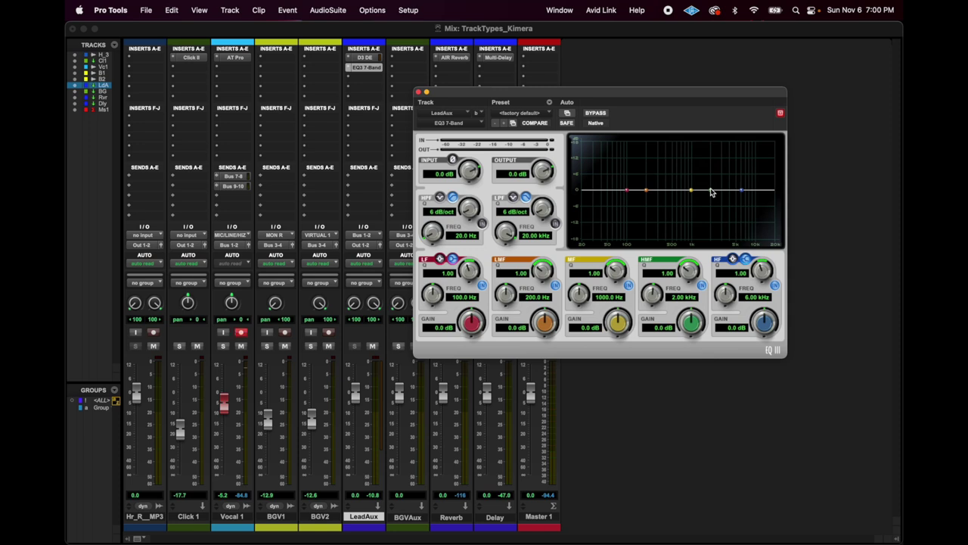
Drag the high-mid EQ node from a cut up to an 8.7 dB boost near 2.75 kHz.
{"action": "left_click_drag", "start_coordinate": [711, 191], "coordinate": [742, 185]}
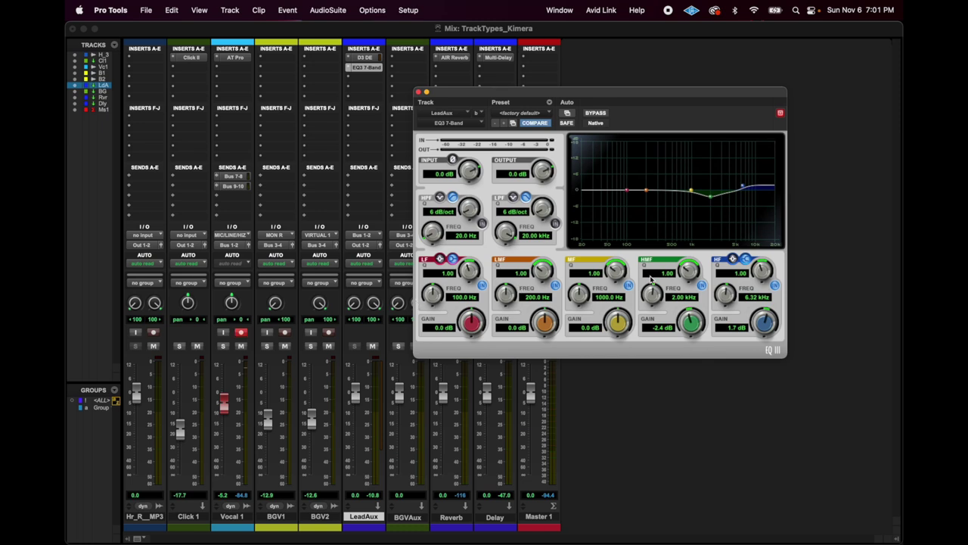
{"action": "left_click_drag", "start_coordinate": [710, 197], "coordinate": [716, 273]}
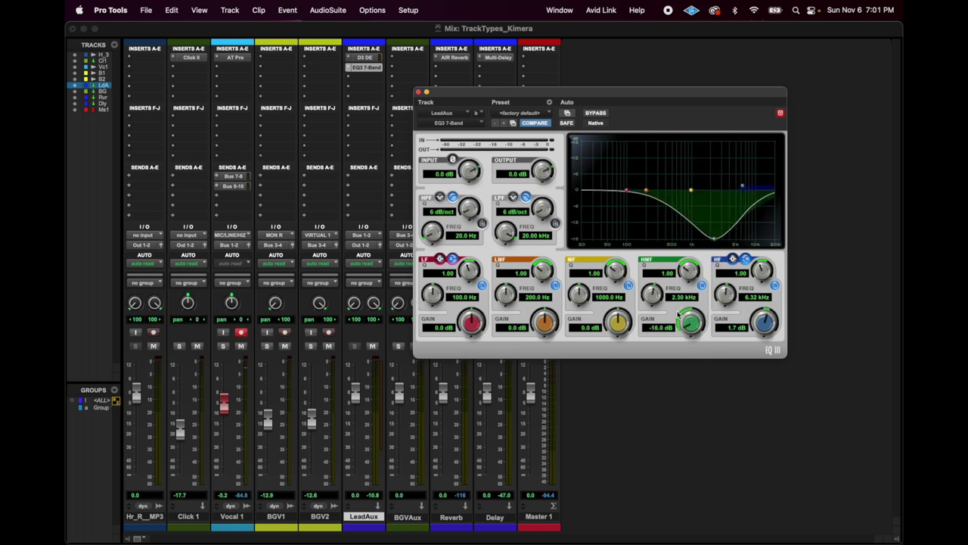
{"action": "left_click_drag", "start_coordinate": [715, 240], "coordinate": [720, 195]}
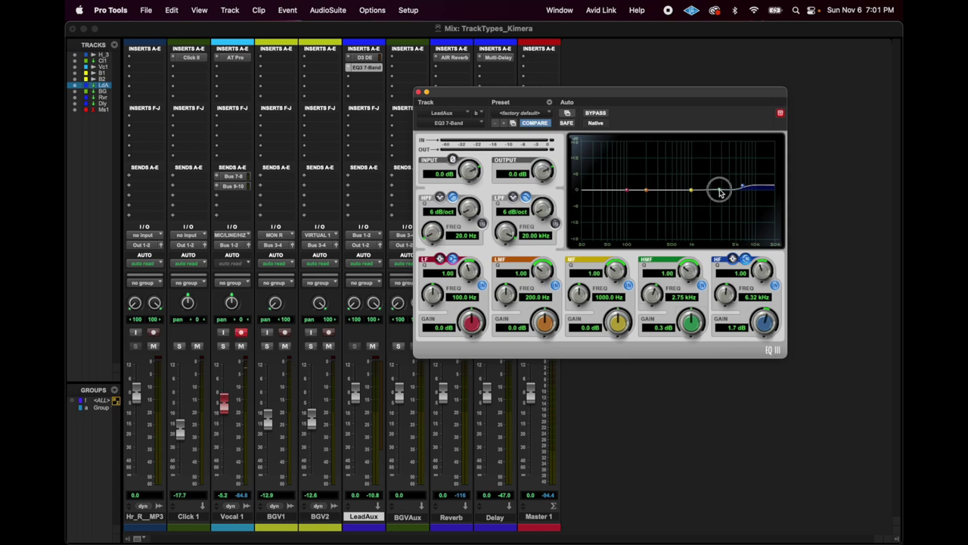
{"action": "left_click_drag", "start_coordinate": [720, 190], "coordinate": [727, 174]}
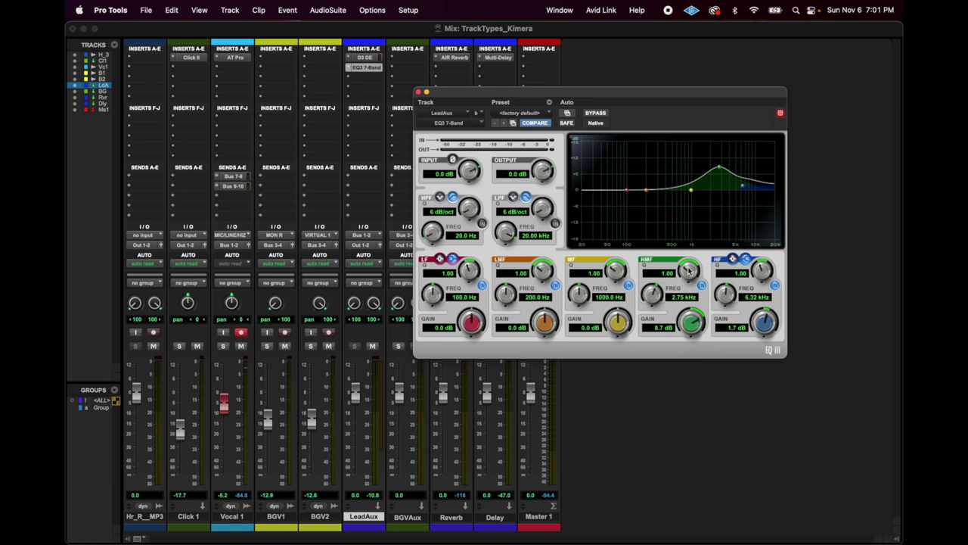
Narrow the high-mid band to Q 10 at 2.64 kHz and turn it into a -9.6 dB notch.
{"action": "left_click_drag", "start_coordinate": [689, 270], "coordinate": [693, 211]}
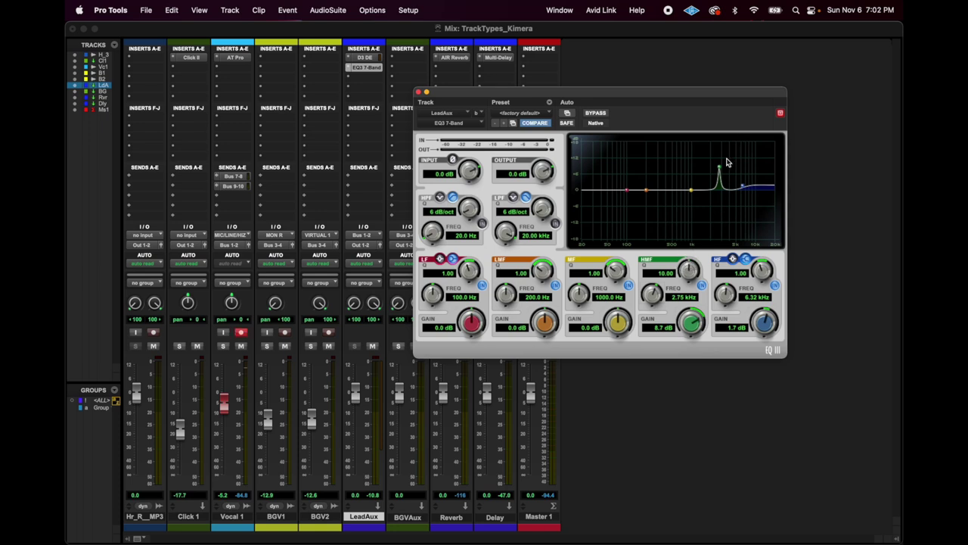
{"action": "left_click_drag", "start_coordinate": [720, 171], "coordinate": [716, 76]}
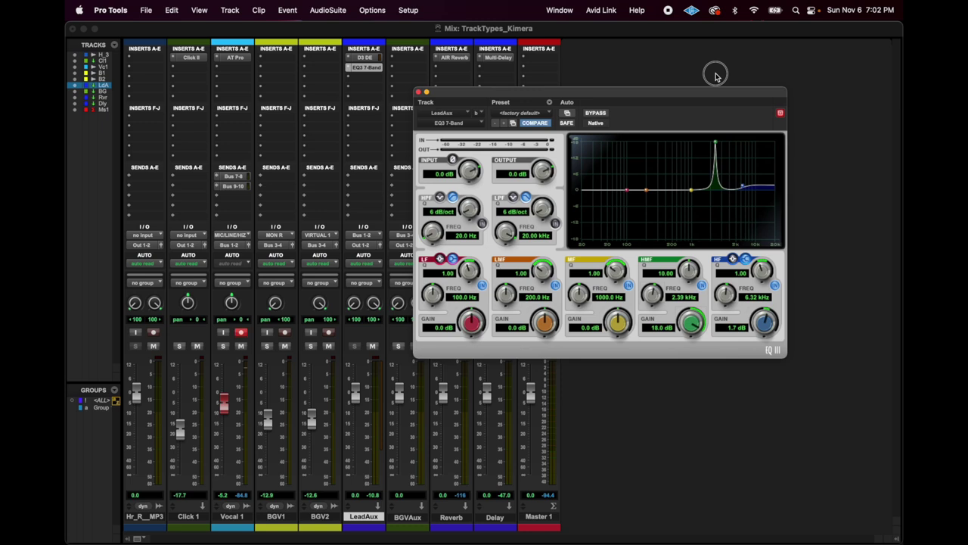
{"action": "left_click_drag", "start_coordinate": [716, 76], "coordinate": [719, 69]}
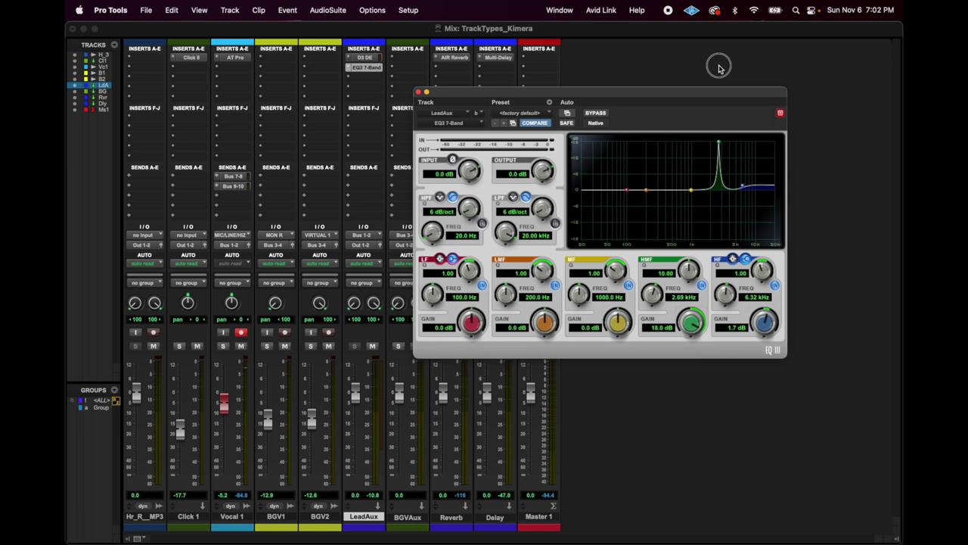
{"action": "left_click_drag", "start_coordinate": [718, 68], "coordinate": [717, 68]}
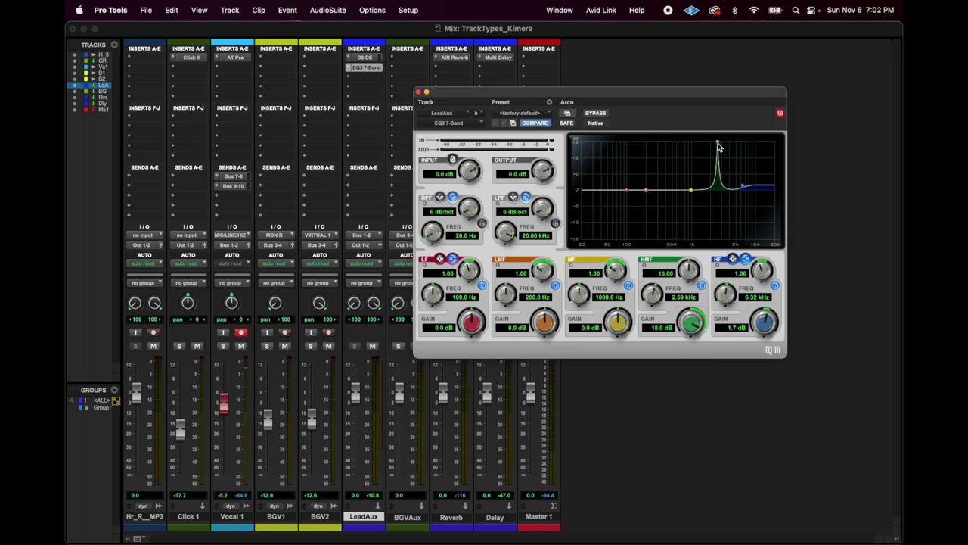
{"action": "left_click_drag", "start_coordinate": [719, 145], "coordinate": [720, 141]}
{"action": "left_click_drag", "start_coordinate": [692, 311], "coordinate": [690, 446]}
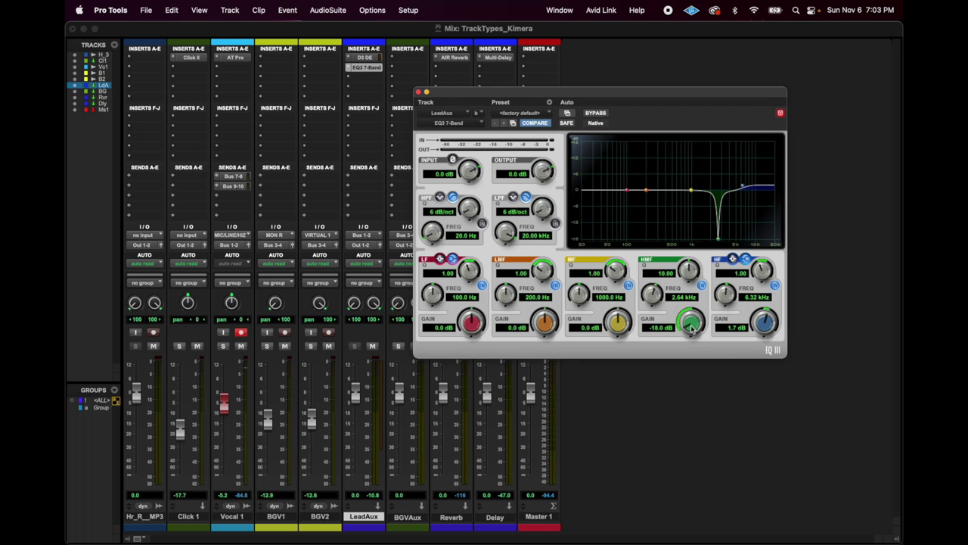
{"action": "left_click_drag", "start_coordinate": [691, 328], "coordinate": [696, 307]}
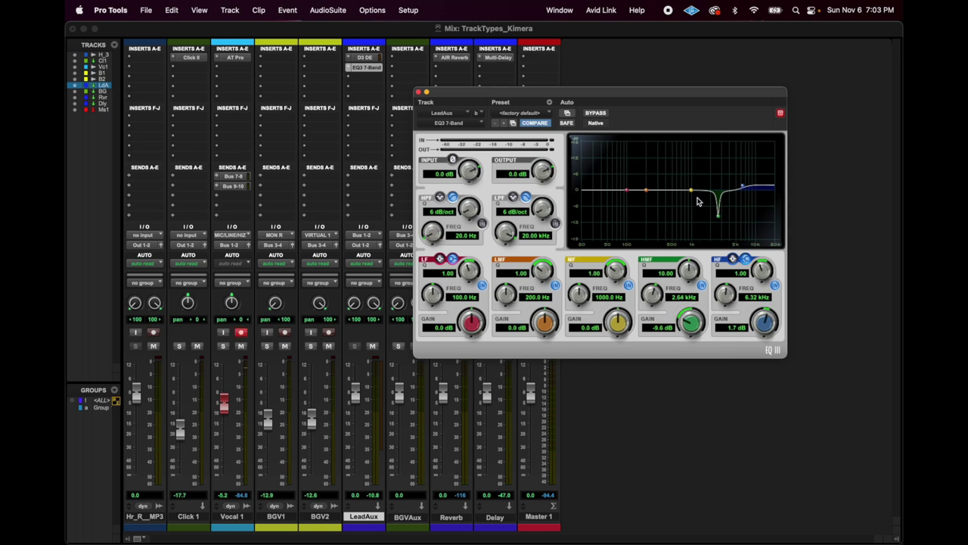
Dip the mid band 1.7 dB at 741.3 Hz and the low-mid 1.7 dB at 196.1 Hz.
{"action": "left_click_drag", "start_coordinate": [691, 193], "coordinate": [683, 197]}
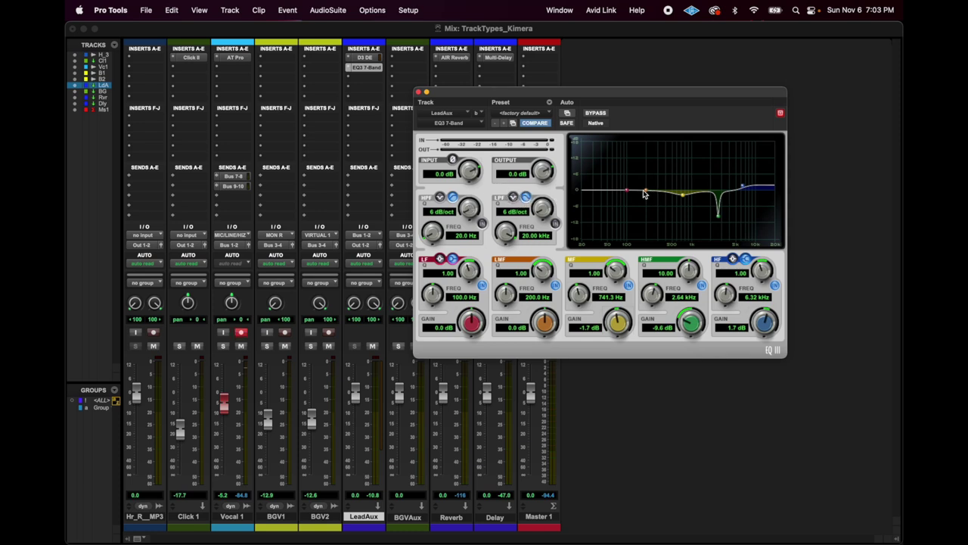
{"action": "mouse_move", "coordinate": [647, 190]}
{"action": "left_mouse_down"}
{"action": "mouse_move", "coordinate": [645, 214]}
{"action": "mouse_move", "coordinate": [647, 198]}
{"action": "left_mouse_up"}
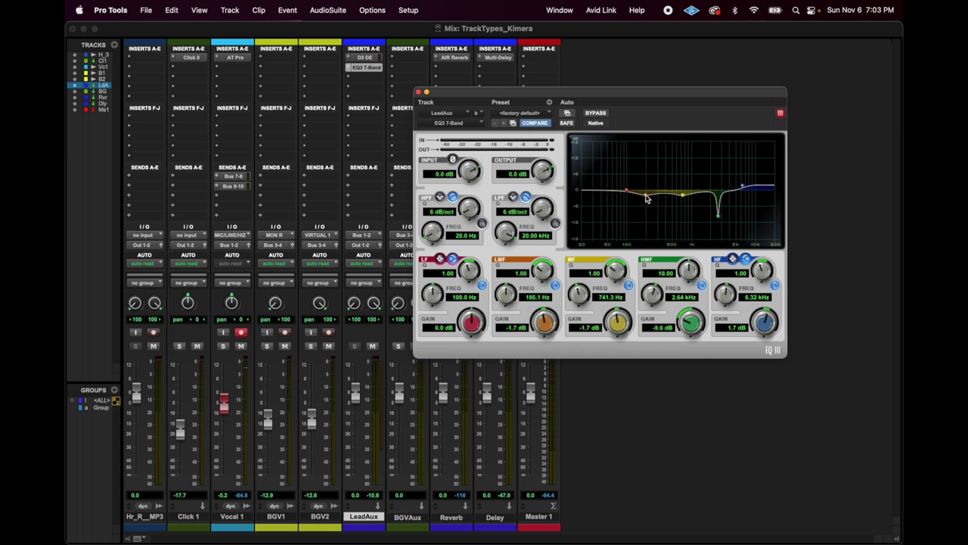
Enable an 18 dB/oct high-pass filter at 208.1 Hz, leaving the low-pass filter off.
{"action": "left_click", "coordinate": [484, 224]}
{"action": "left_click", "coordinate": [554, 224]}
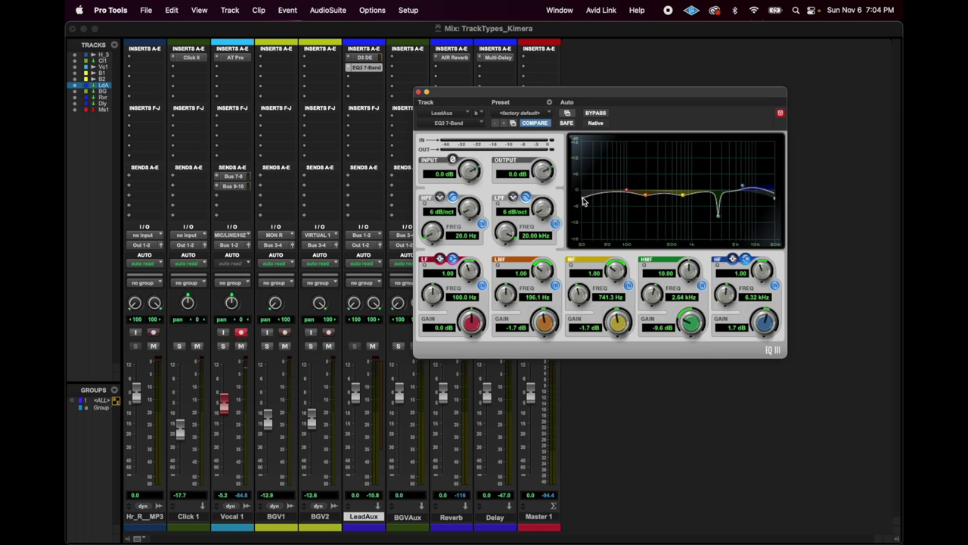
{"action": "left_click_drag", "start_coordinate": [584, 201], "coordinate": [660, 185]}
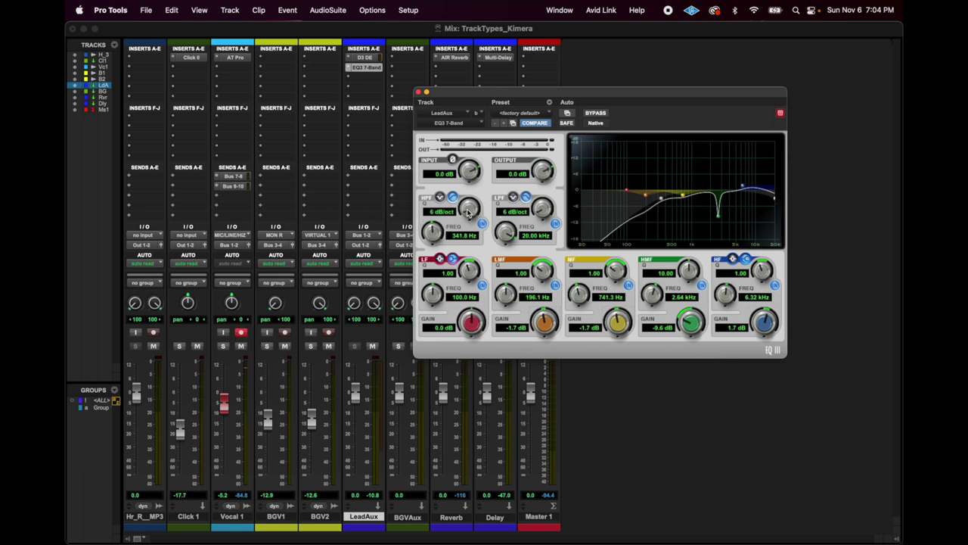
{"action": "left_click_drag", "start_coordinate": [469, 209], "coordinate": [474, 151]}
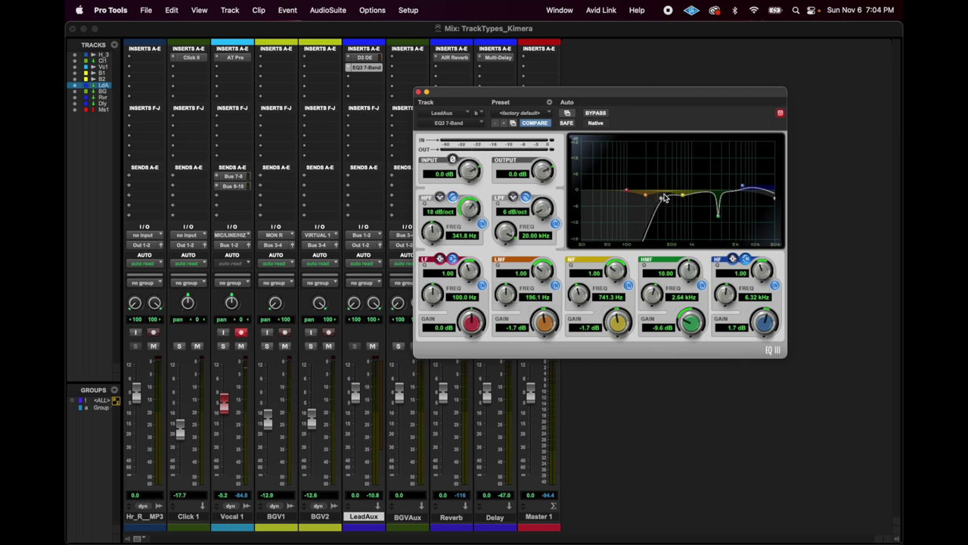
{"action": "left_click_drag", "start_coordinate": [662, 202], "coordinate": [647, 215]}
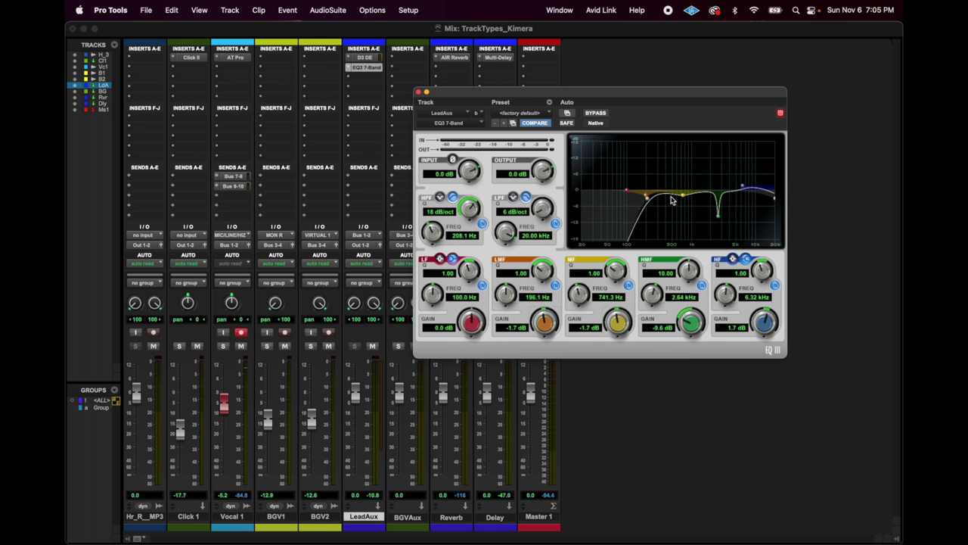
{"action": "left_click", "coordinate": [557, 223]}
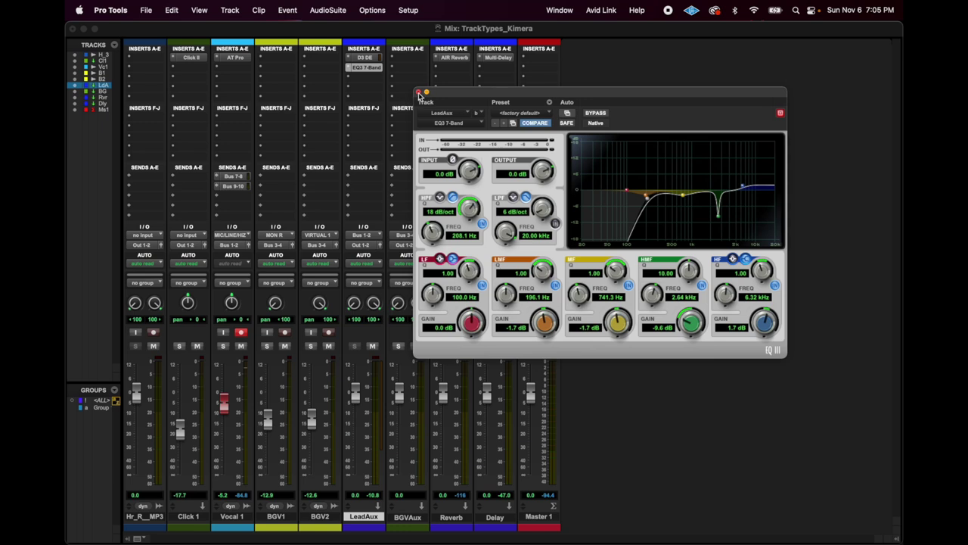
Close the EQ and insert a Dyn3 Compressor/Limiter after it on LeadAux.
{"action": "left_click", "coordinate": [419, 93]}
{"action": "left_click", "coordinate": [360, 79]}
{"action": "mouse_move", "coordinate": [388, 78]}
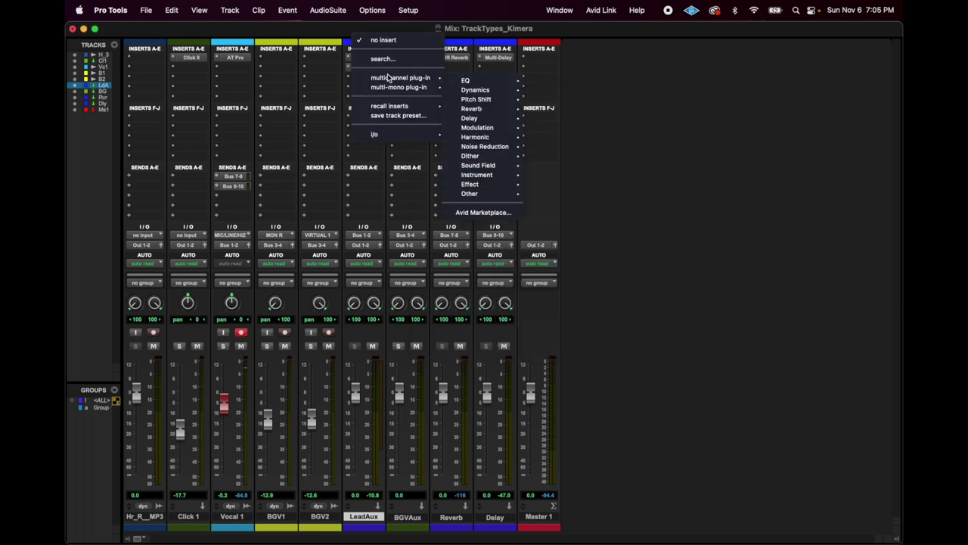
{"action": "mouse_move", "coordinate": [473, 91]}
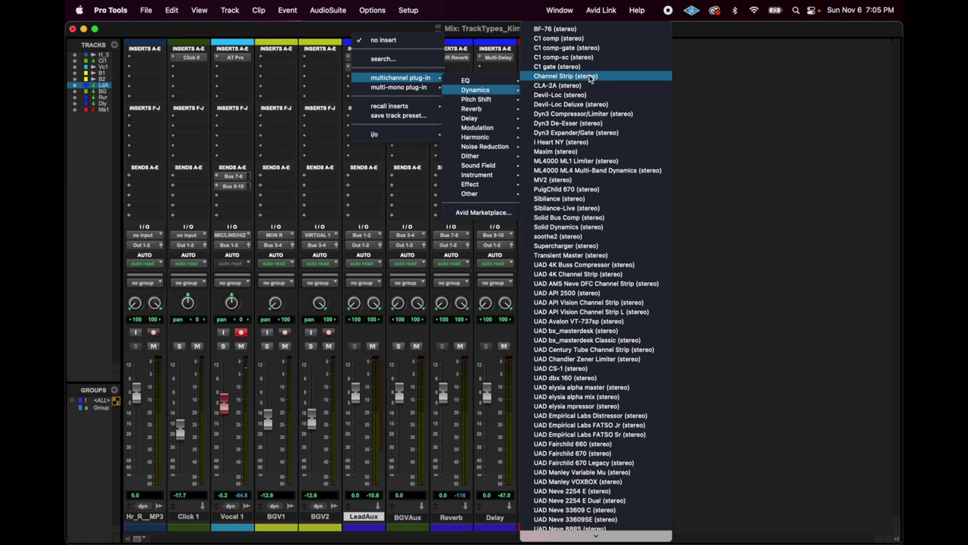
{"action": "left_click", "coordinate": [581, 117]}
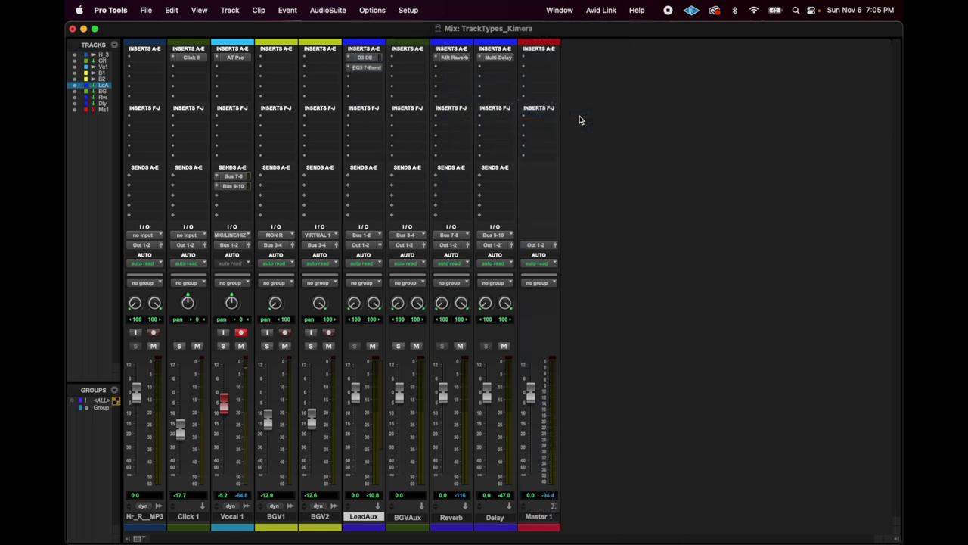
Load the compressor's Vocal Comp preset (1.8:1, -30 dB threshold) and close its window.
{"action": "left_click", "coordinate": [550, 114]}
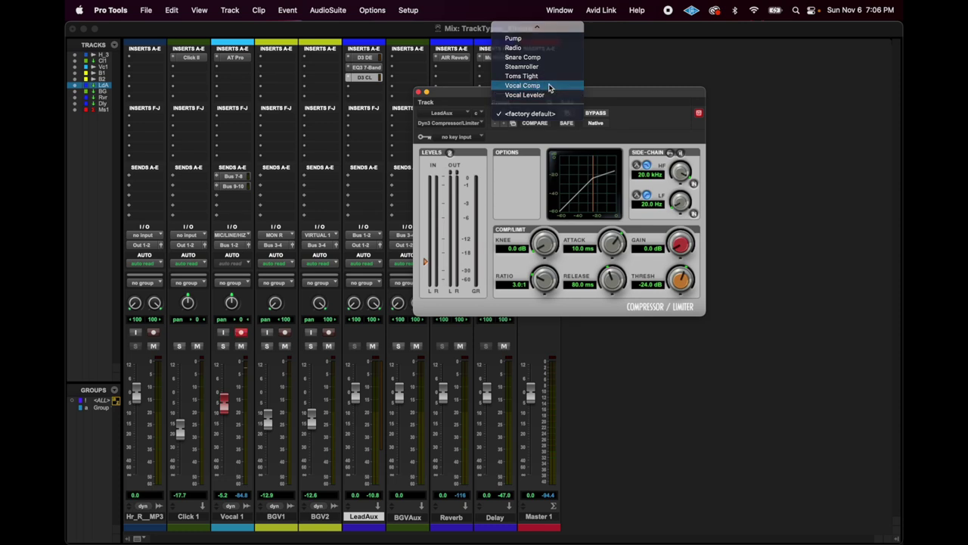
{"action": "left_click", "coordinate": [550, 86]}
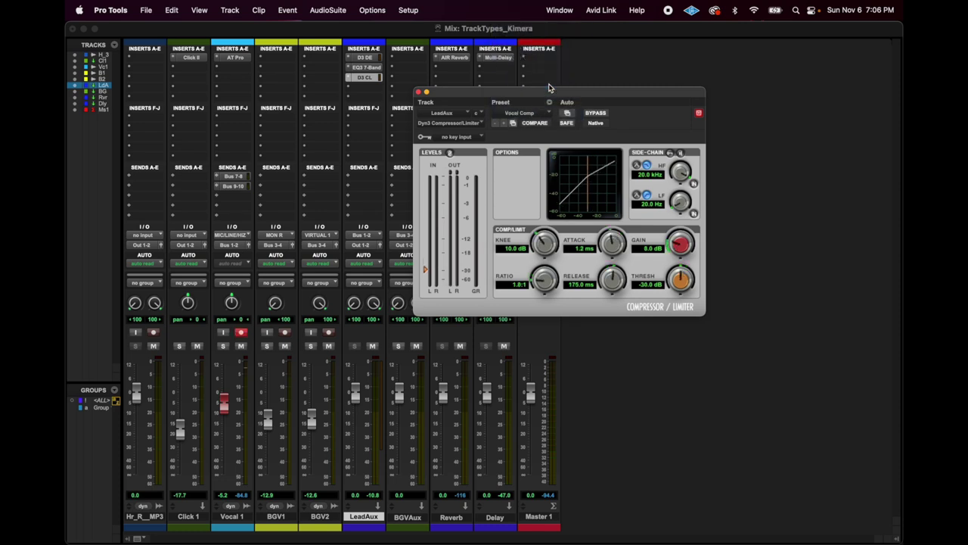
{"action": "left_click", "coordinate": [418, 92]}
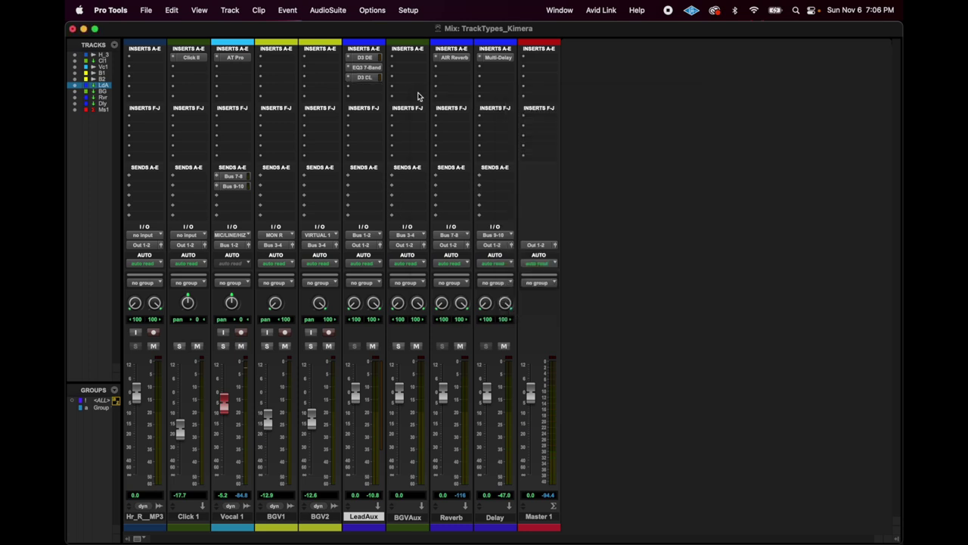
Add an ML4000 ML1 limiter to LeadAux with ceiling -0.56 and threshold -5.00.
{"action": "left_click", "coordinate": [357, 90]}
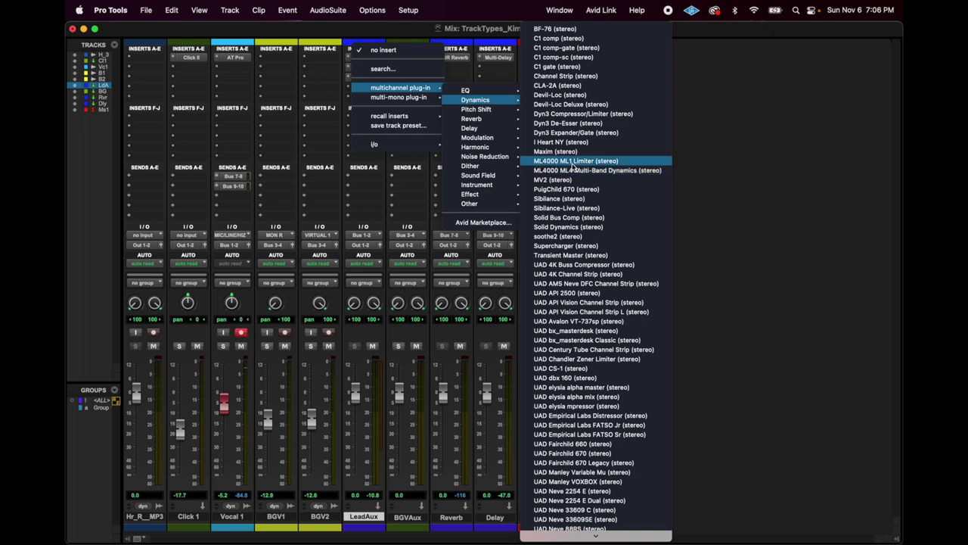
{"action": "left_click", "coordinate": [575, 168]}
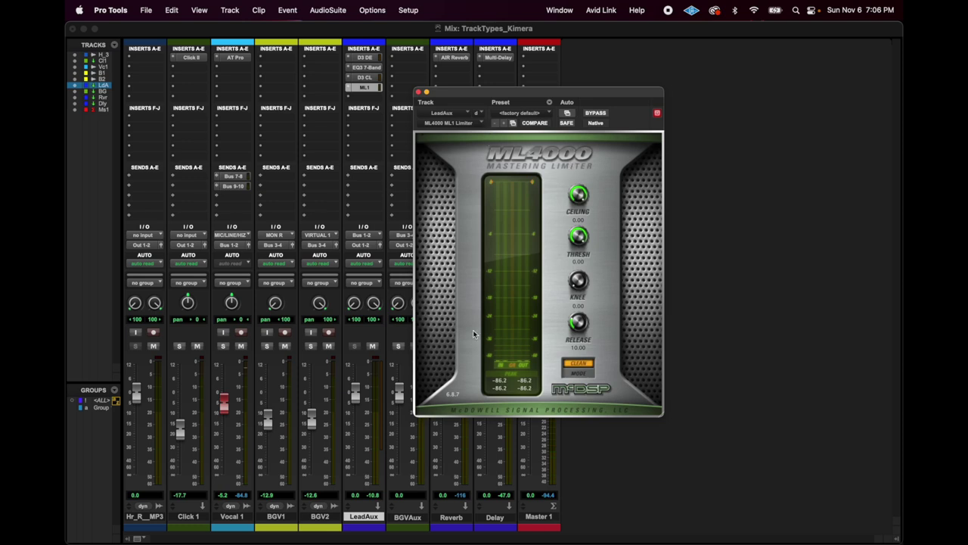
{"action": "left_click_drag", "start_coordinate": [464, 93], "coordinate": [596, 91]}
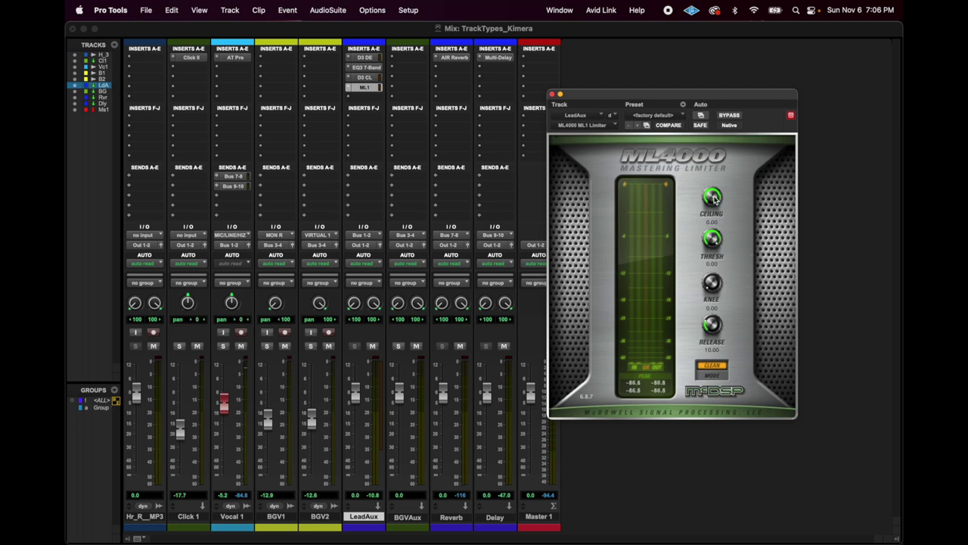
{"action": "left_click_drag", "start_coordinate": [714, 196], "coordinate": [714, 204]}
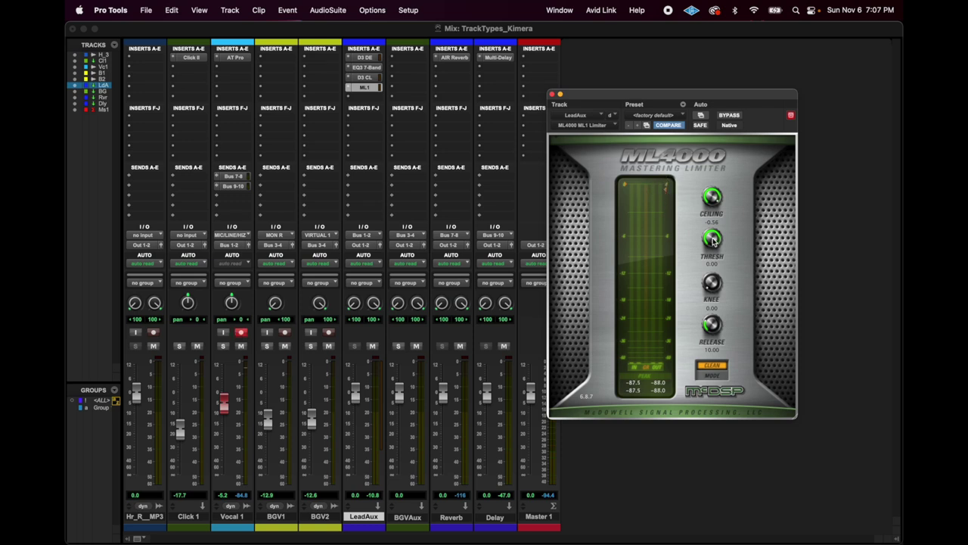
{"action": "left_click_drag", "start_coordinate": [712, 240], "coordinate": [719, 286]}
{"action": "left_click_drag", "start_coordinate": [713, 246], "coordinate": [714, 240]}
{"action": "left_click", "coordinate": [555, 95]}
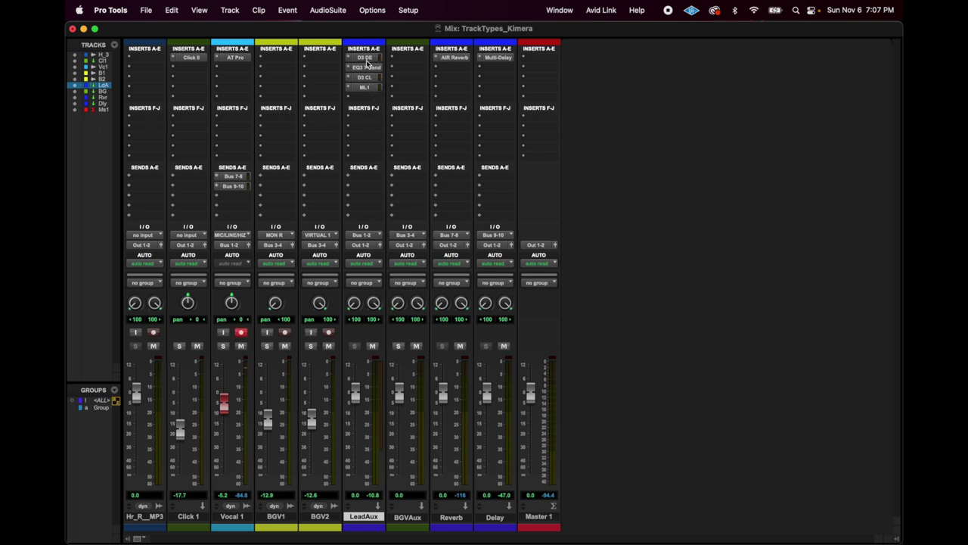
Insert Vocal Rider Live on LeadAux's fifth slot and narrow its Range.
{"action": "left_click", "coordinate": [368, 98]}
{"action": "mouse_move", "coordinate": [406, 100]}
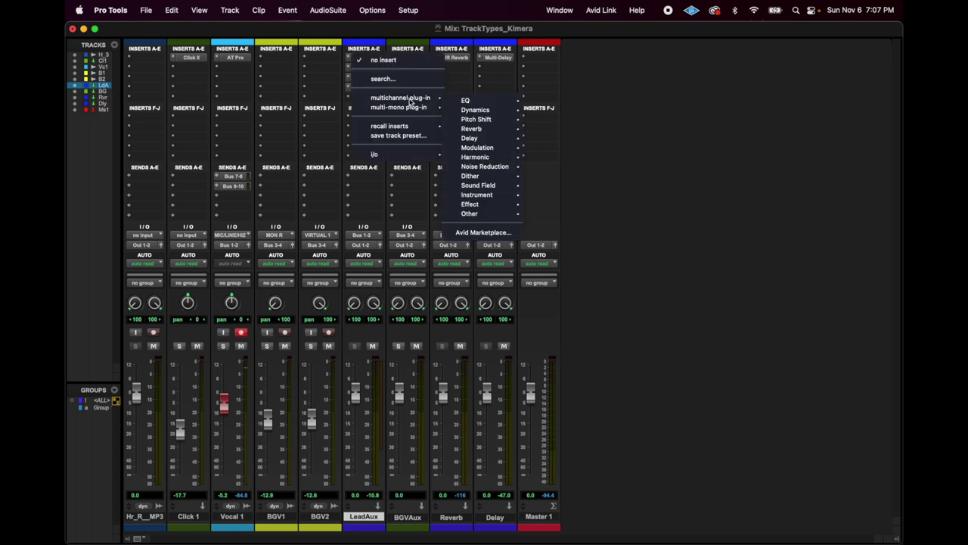
{"action": "mouse_move", "coordinate": [467, 102]}
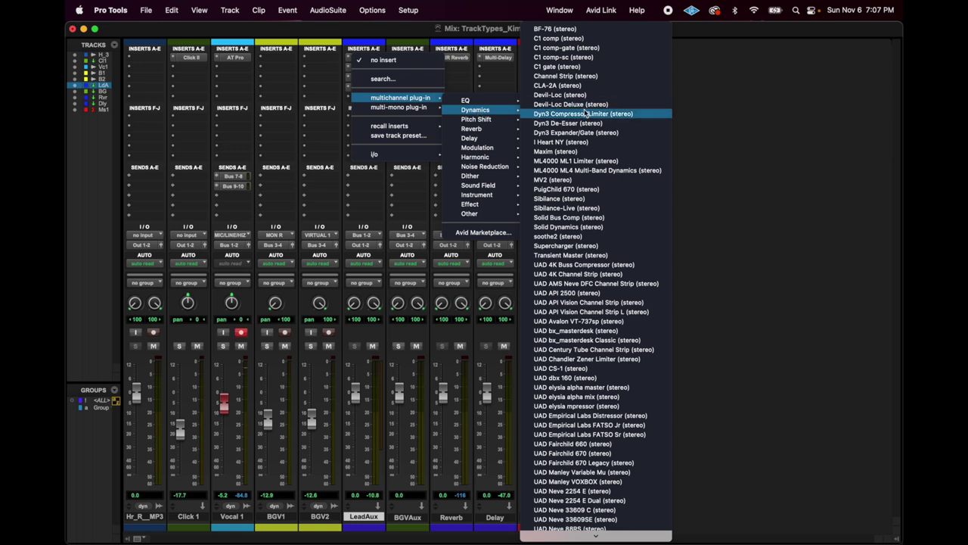
{"action": "scroll", "coordinate": [617, 143], "scroll_direction": "down", "scroll_amount": 5}
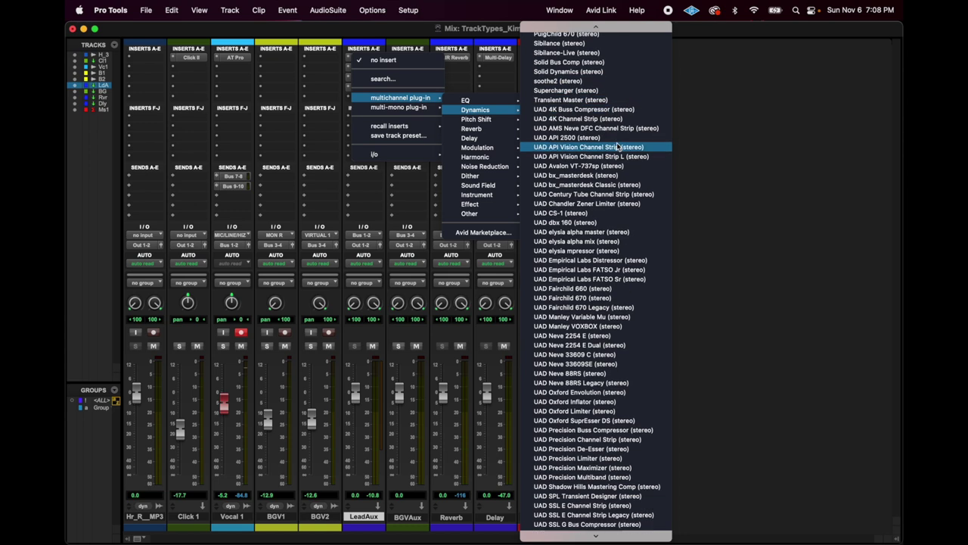
{"action": "scroll", "coordinate": [616, 144], "scroll_direction": "down", "scroll_amount": 3}
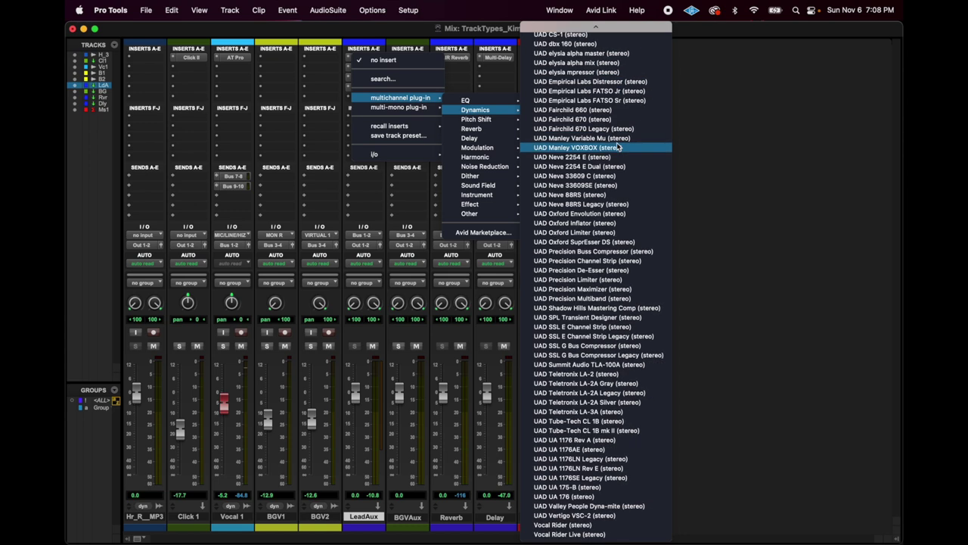
{"action": "left_click", "coordinate": [597, 539]}
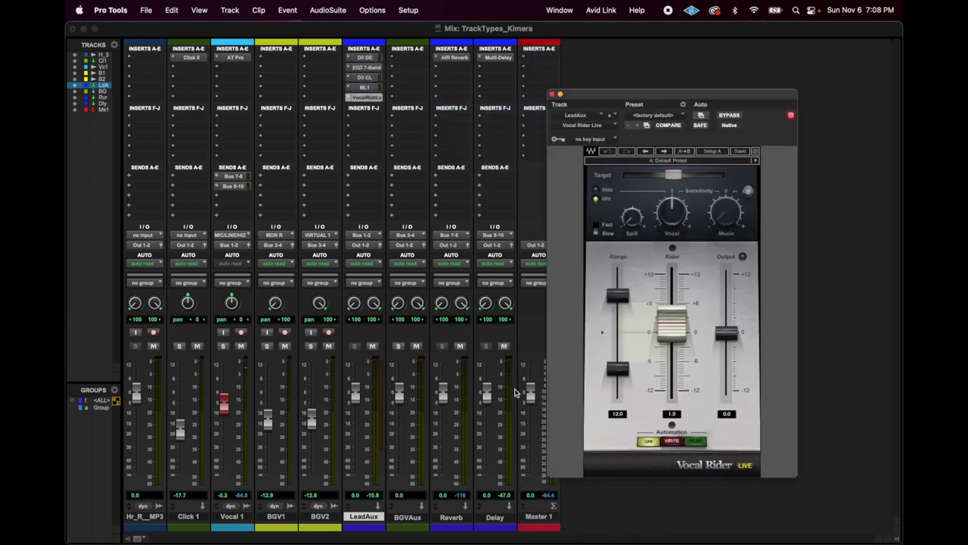
{"action": "left_click_drag", "start_coordinate": [618, 369], "coordinate": [618, 349]}
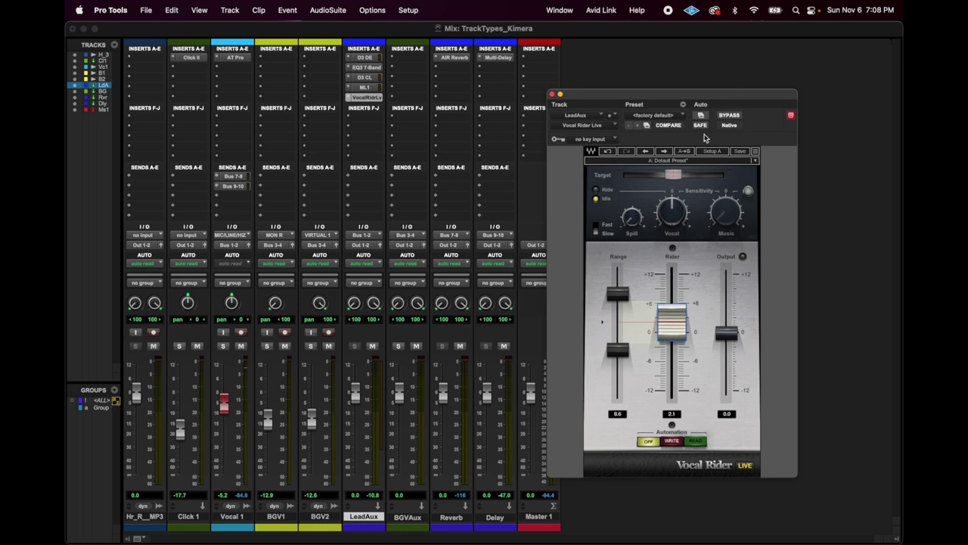
Load the Vocal Rider's High Rider preset and close the plug-in window.
{"action": "left_click", "coordinate": [681, 117]}
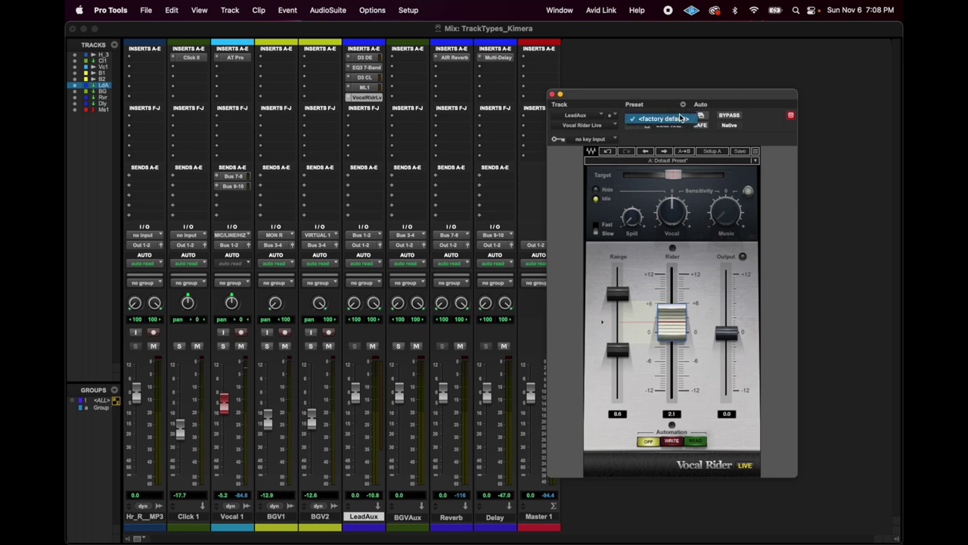
{"action": "left_click", "coordinate": [681, 119]}
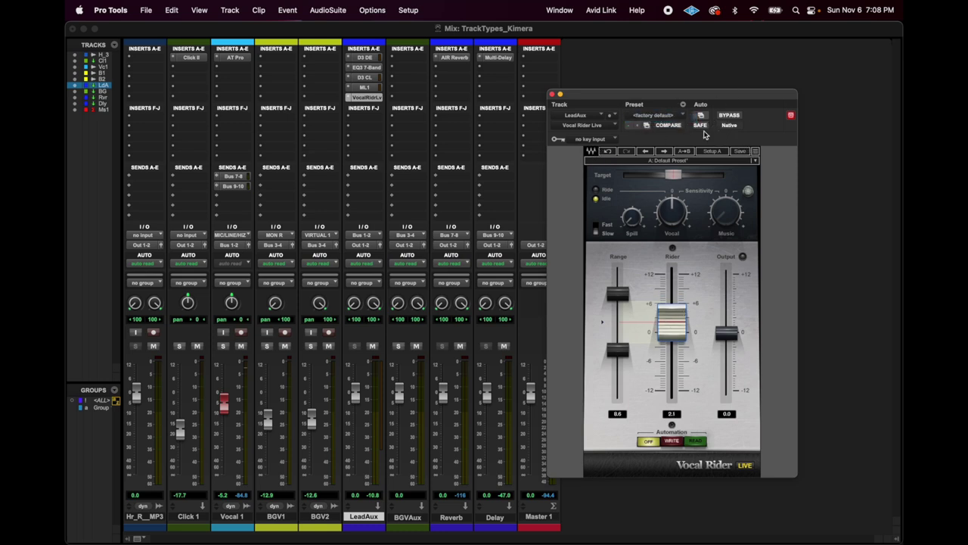
{"action": "left_click", "coordinate": [684, 117]}
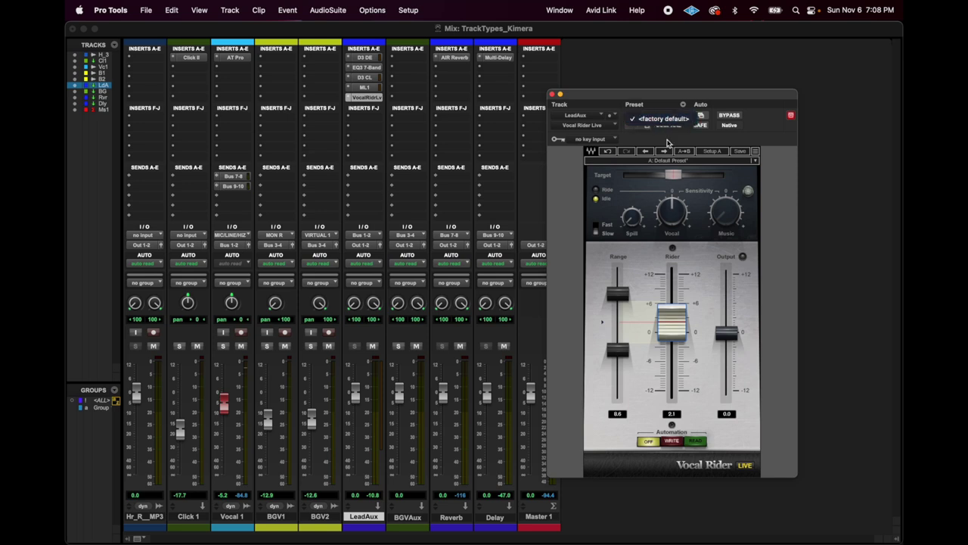
{"action": "left_click", "coordinate": [783, 184]}
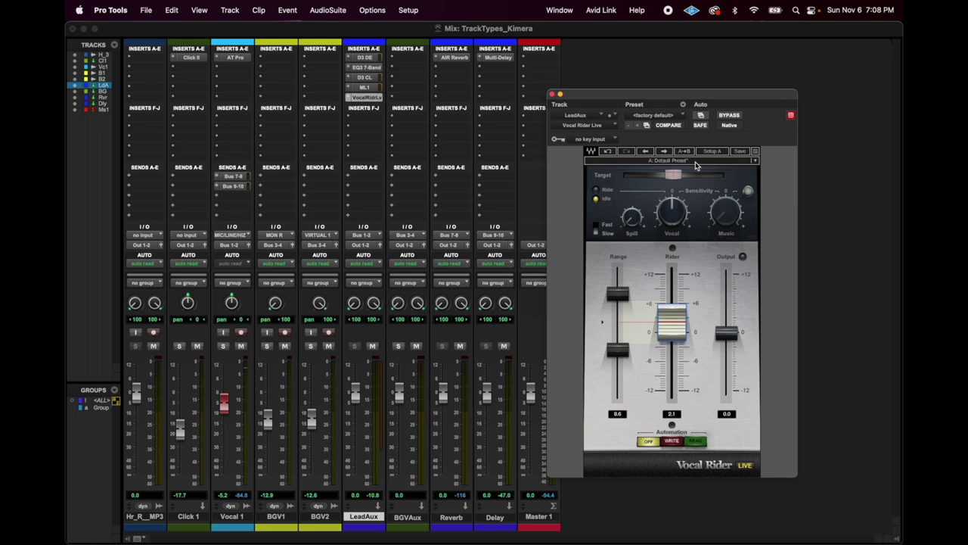
{"action": "left_click", "coordinate": [686, 162]}
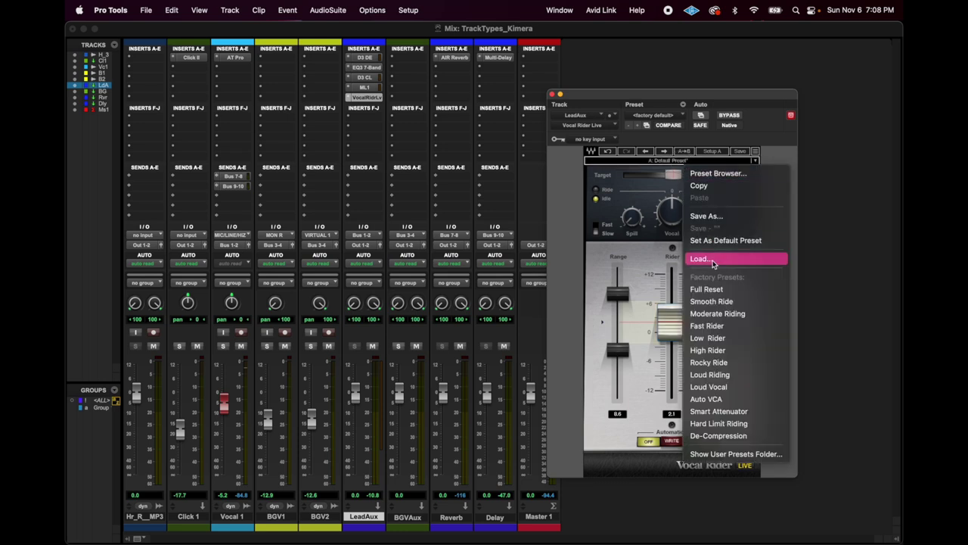
{"action": "left_click", "coordinate": [717, 350]}
{"action": "left_click", "coordinate": [552, 94]}
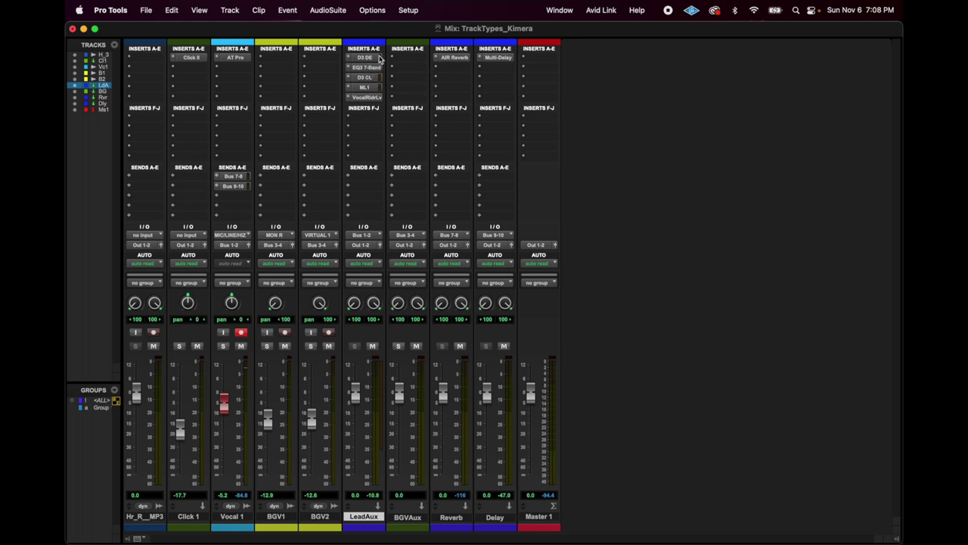
Copy BGV2's Vocal clip to 12|3|000, then copy LeadAux's De-Esser and EQ3 inserts onto BGVAux.
{"action": "key", "text": "super+equal"}
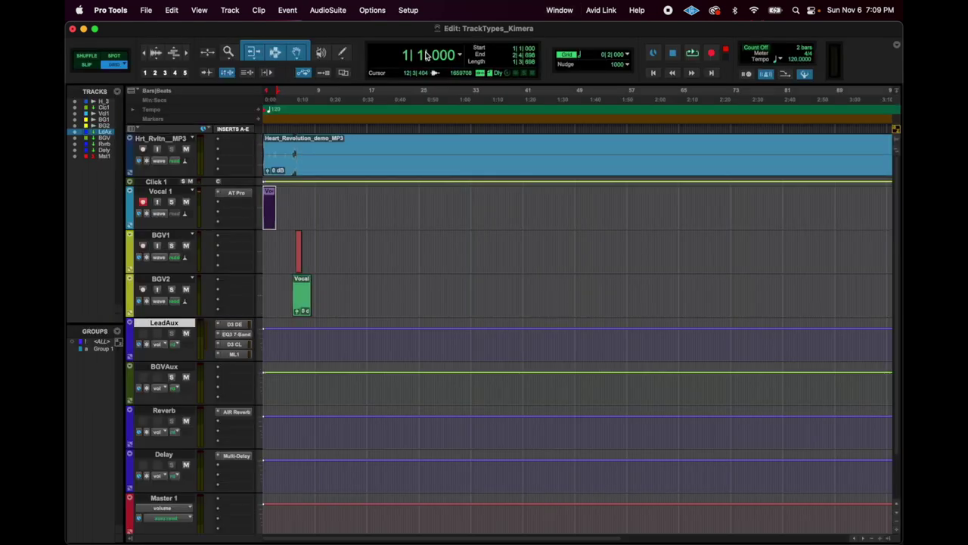
{"action": "left_click_drag", "start_coordinate": [305, 302], "coordinate": [349, 302]}
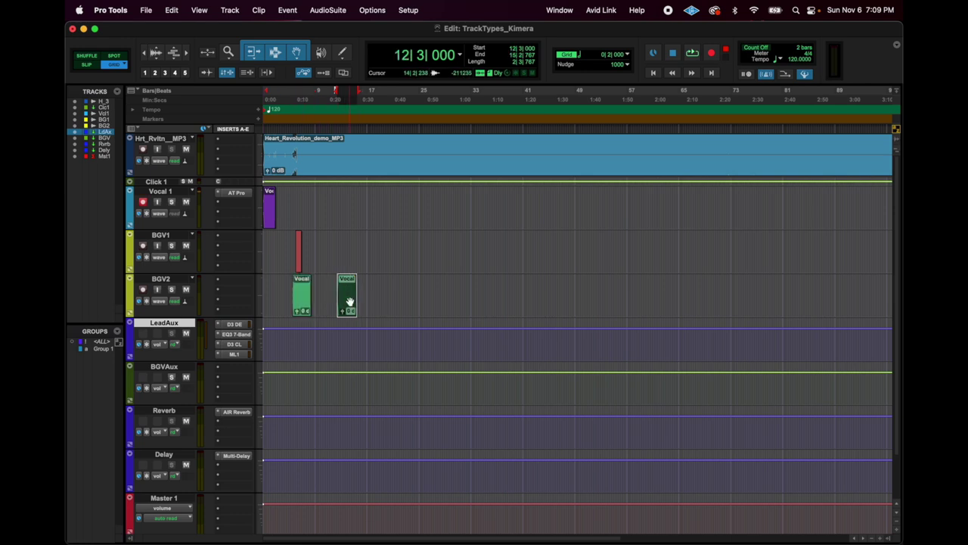
{"action": "key", "text": "super+equal"}
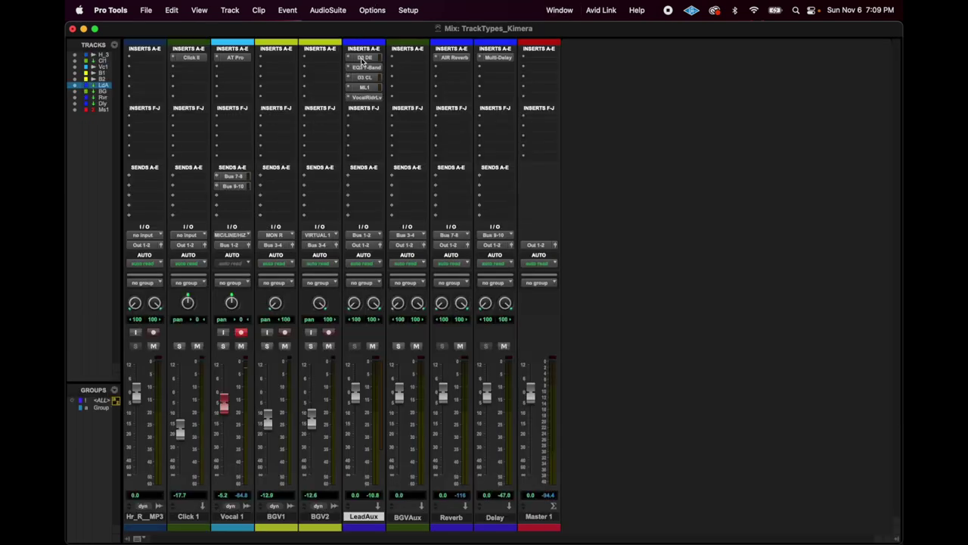
{"action": "left_click_drag", "start_coordinate": [362, 62], "coordinate": [413, 60]}
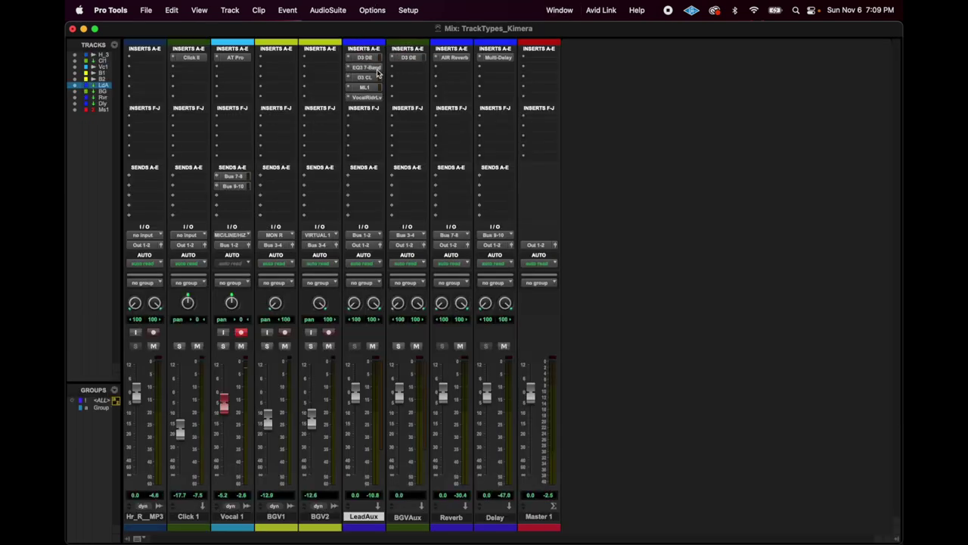
{"action": "left_click_drag", "start_coordinate": [376, 73], "coordinate": [393, 100]}
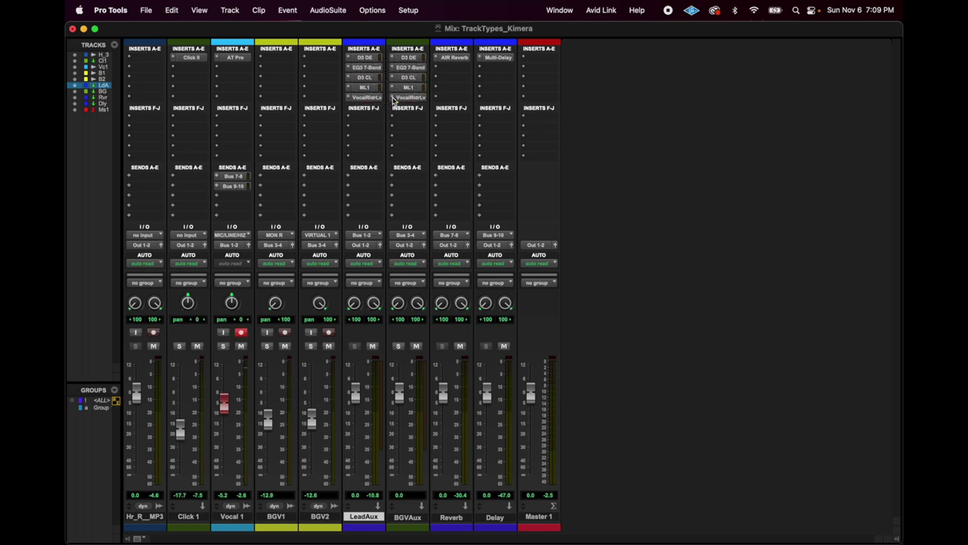
Keep the Reverb track's AIR Reverb on 11 Cathedral and shorten Reverb Time to about 5.5 s.
{"action": "left_click", "coordinate": [463, 518]}
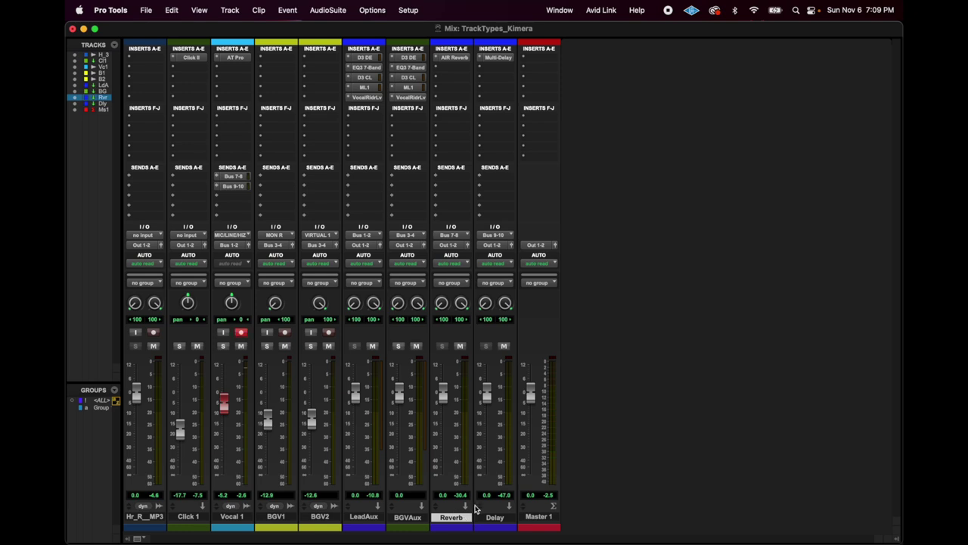
{"action": "left_click", "coordinate": [454, 58]}
{"action": "left_click", "coordinate": [672, 117]}
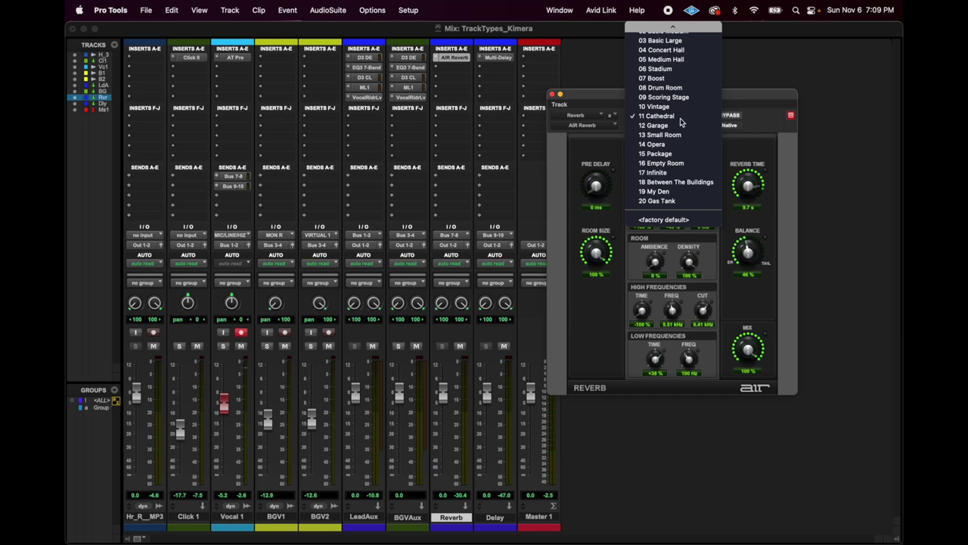
{"action": "left_click", "coordinate": [752, 104]}
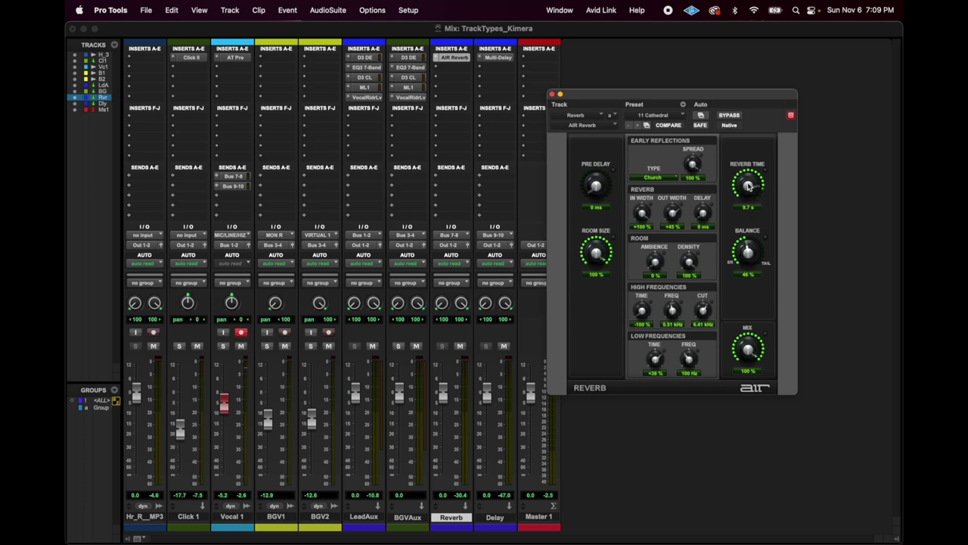
{"action": "left_click_drag", "start_coordinate": [746, 183], "coordinate": [748, 194]}
{"action": "left_click", "coordinate": [675, 118]}
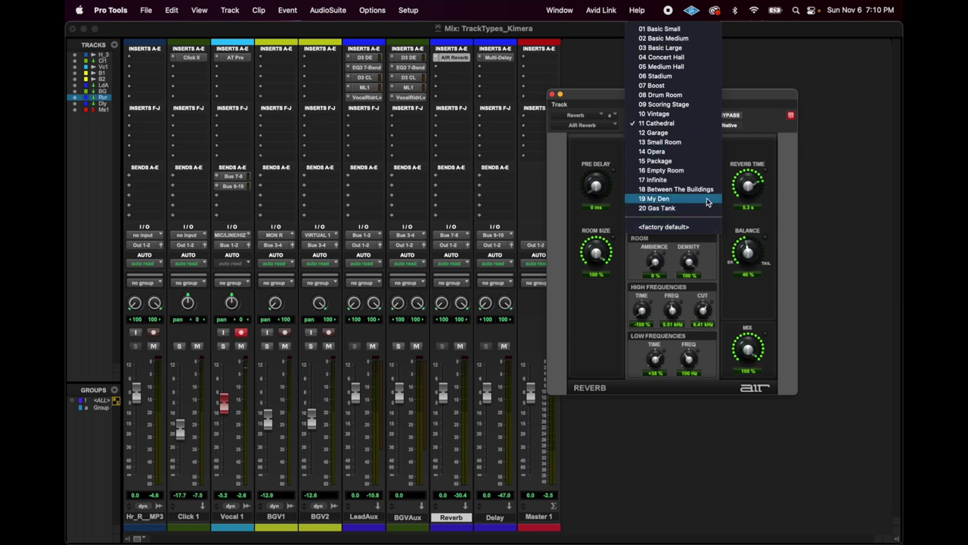
{"action": "left_click", "coordinate": [737, 185]}
Duplicate the Delay track twice into Delay.dup1 and Delay.dup2, then reopen its Multi-Delay.
{"action": "left_click", "coordinate": [498, 58]}
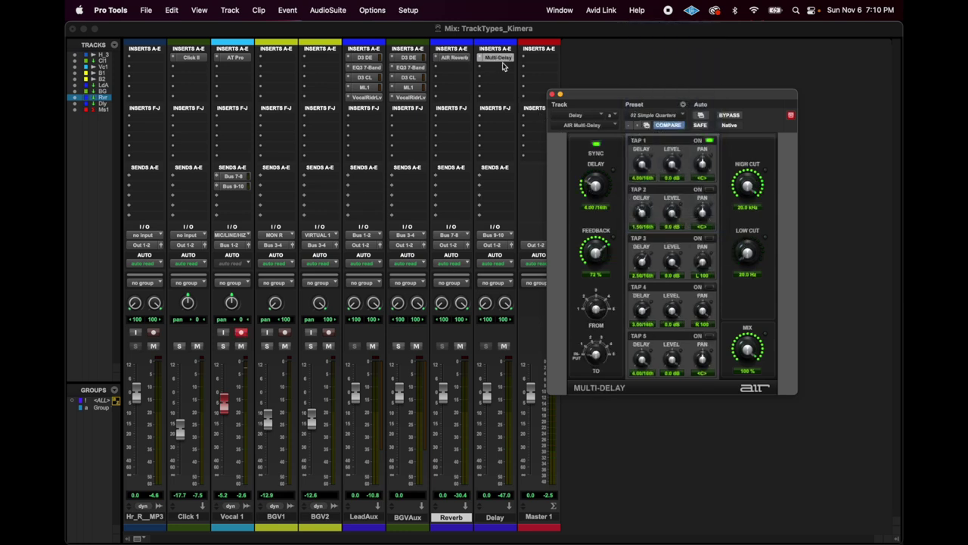
{"action": "left_click", "coordinate": [552, 93]}
{"action": "left_click", "coordinate": [497, 521]}
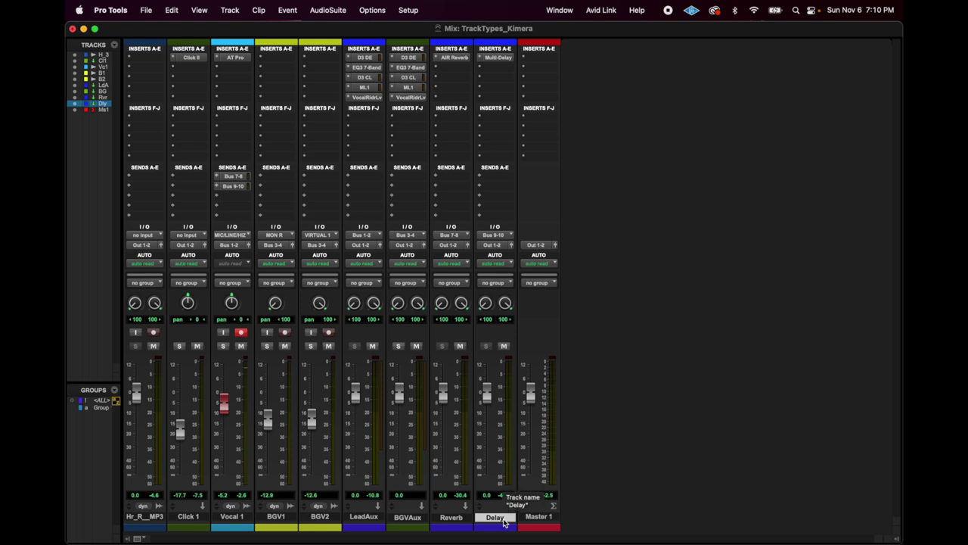
{"action": "key", "text": "alt+shift+d"}
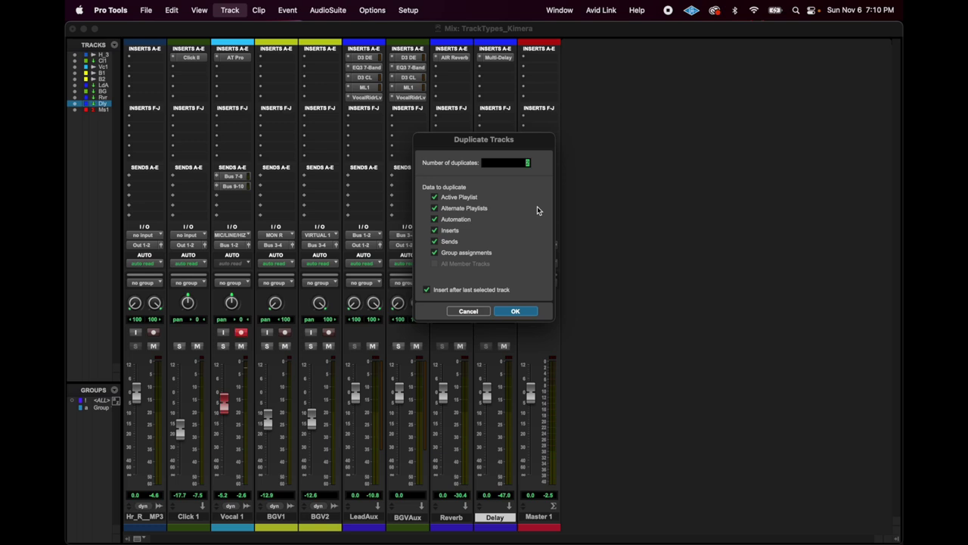
{"action": "type", "text": "2"}
{"action": "key", "text": "Return"}
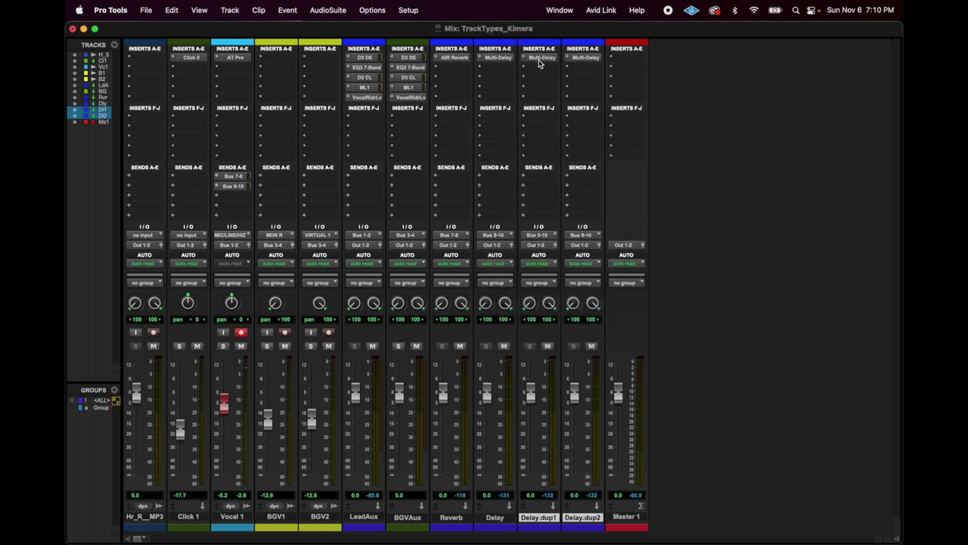
{"action": "left_click", "coordinate": [496, 57]}
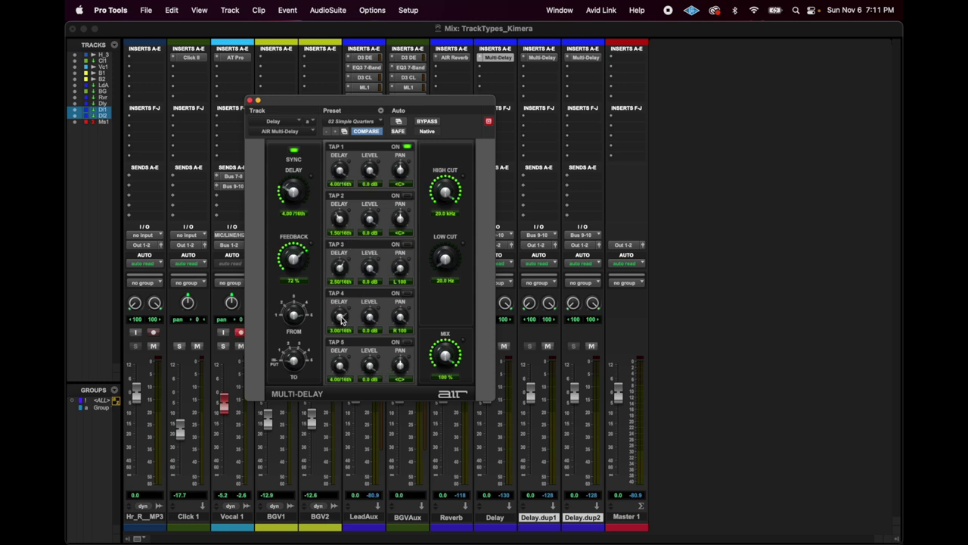
{"action": "left_click_drag", "start_coordinate": [470, 106], "coordinate": [539, 104]}
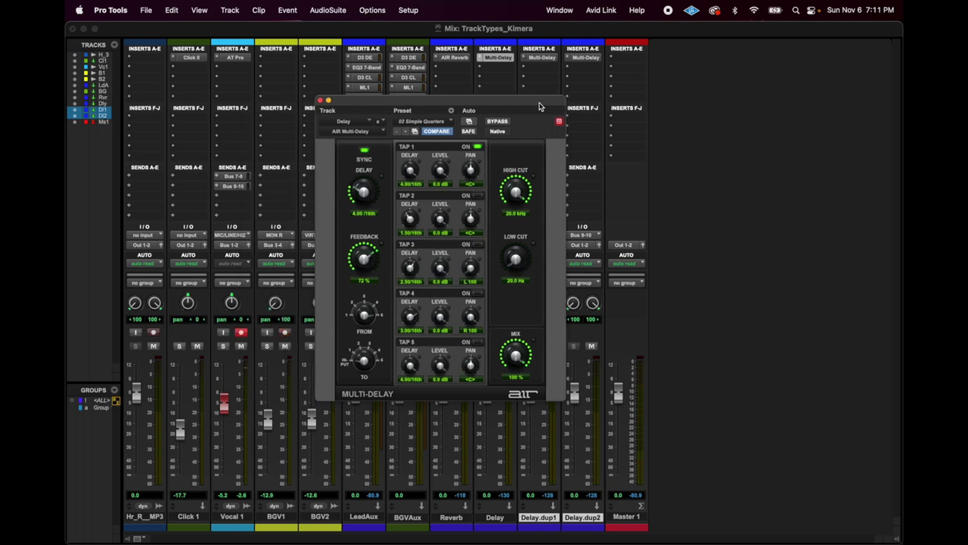
Load the 13 Eights Delay preset on the Delay track's Dynamic Delay.
{"action": "left_click", "coordinate": [488, 65]}
{"action": "mouse_move", "coordinate": [489, 60]}
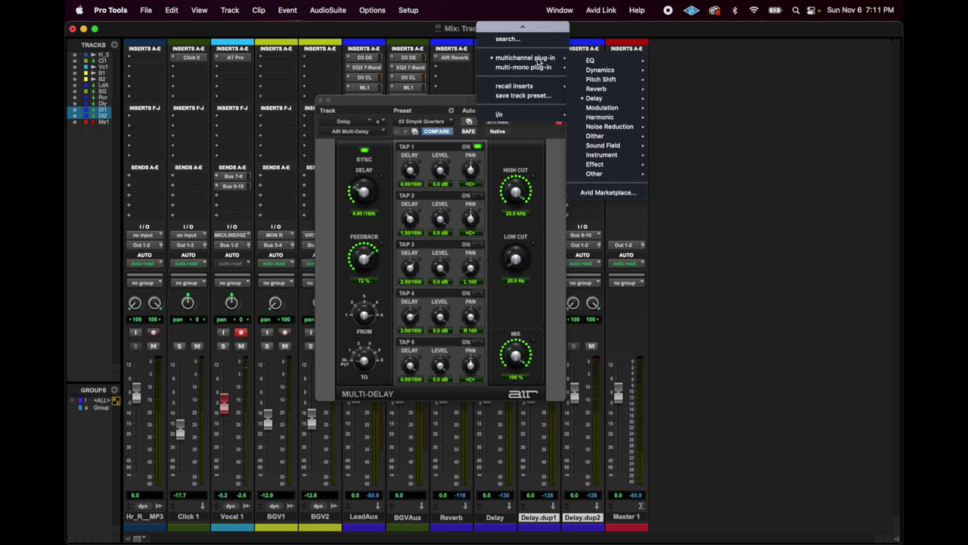
{"action": "mouse_move", "coordinate": [588, 103]}
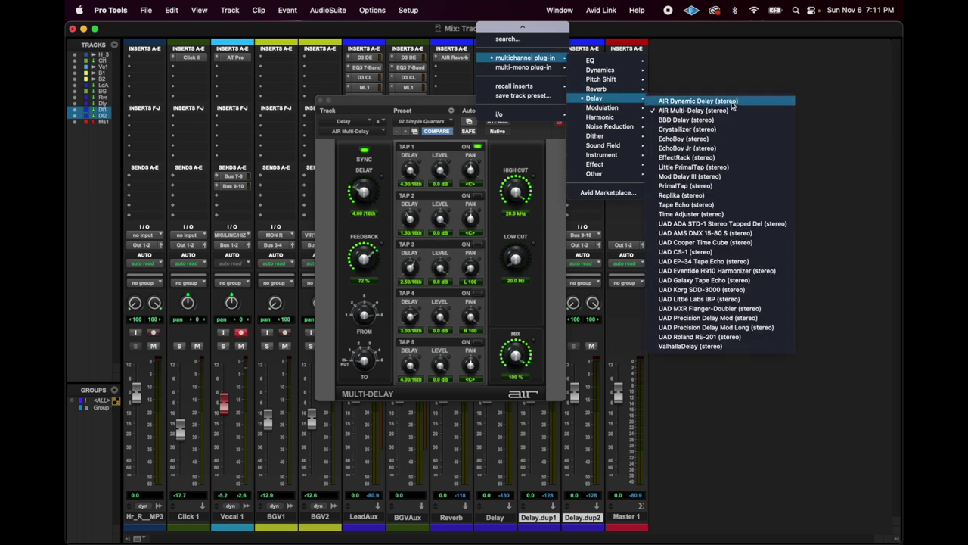
{"action": "key", "text": "Escape"}
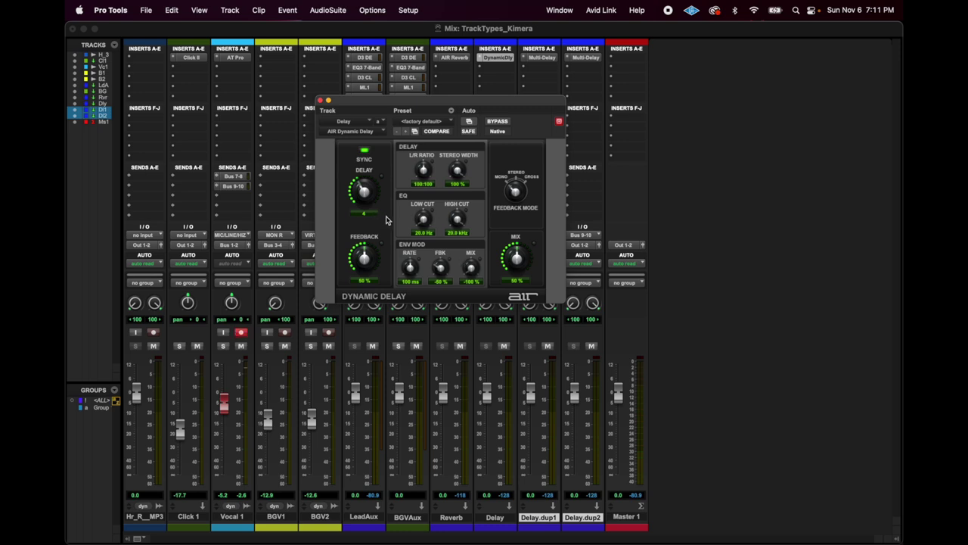
{"action": "left_click", "coordinate": [449, 121]}
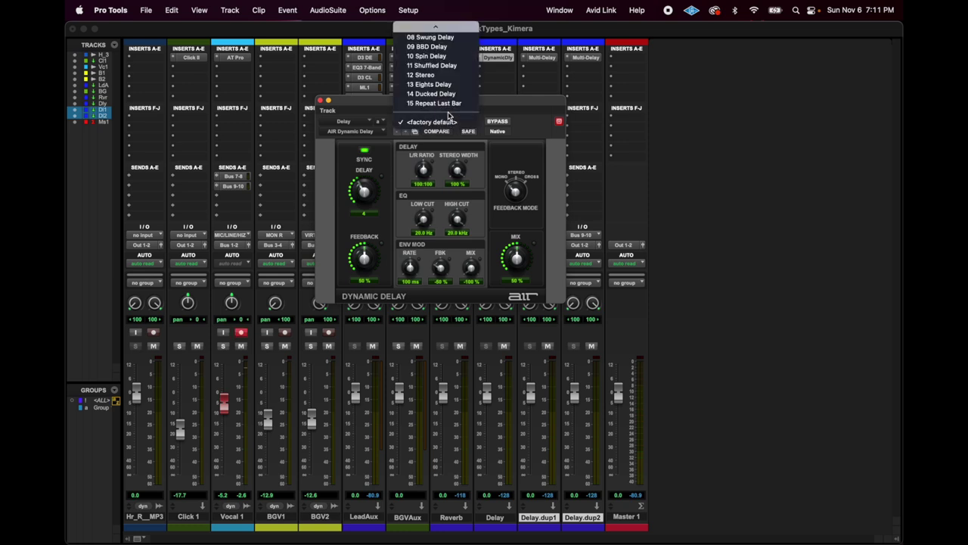
{"action": "mouse_move", "coordinate": [438, 26]}
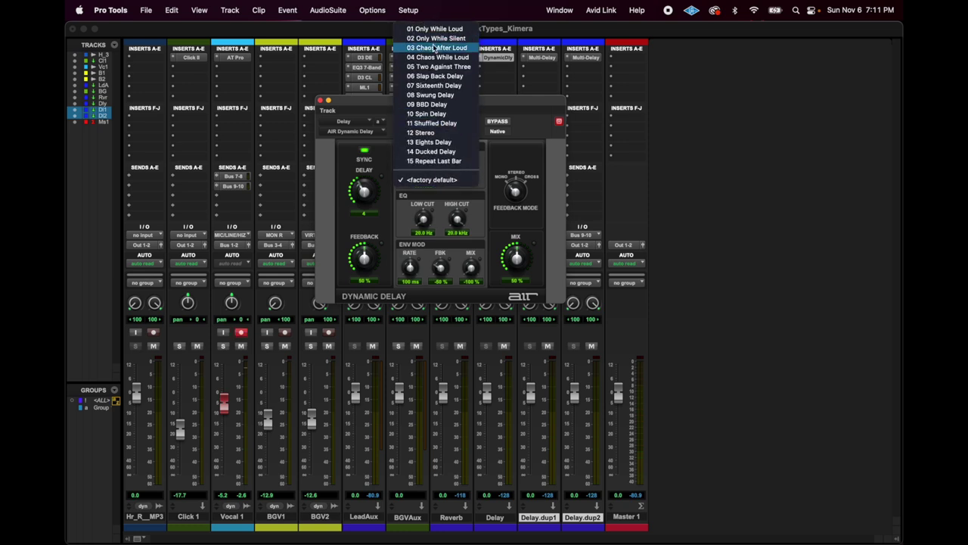
{"action": "left_click", "coordinate": [458, 144]}
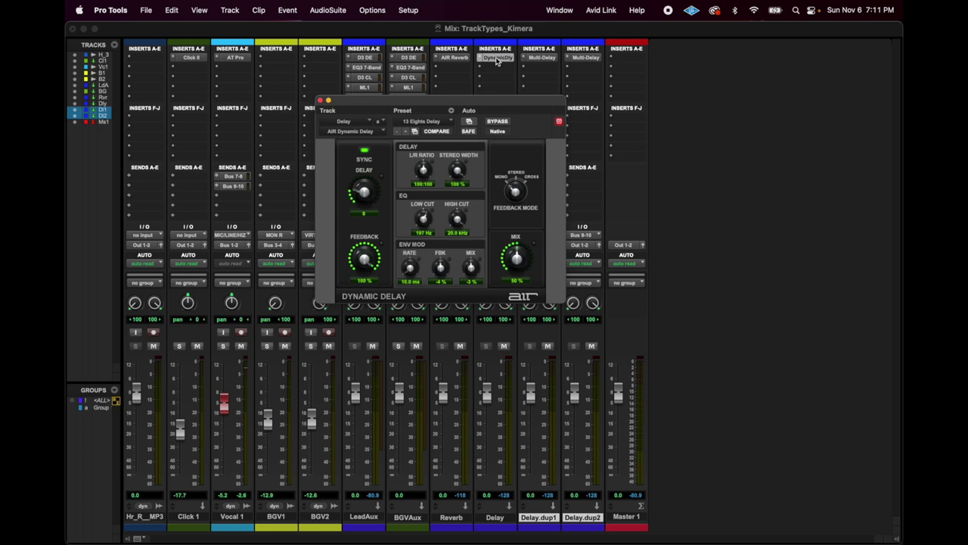
Copy the Dynamic Delay insert onto Delay.dup1, keeping the 13 Eights Delay preset.
{"action": "left_click_drag", "start_coordinate": [497, 60], "coordinate": [537, 62]}
{"action": "left_click", "coordinate": [538, 59]}
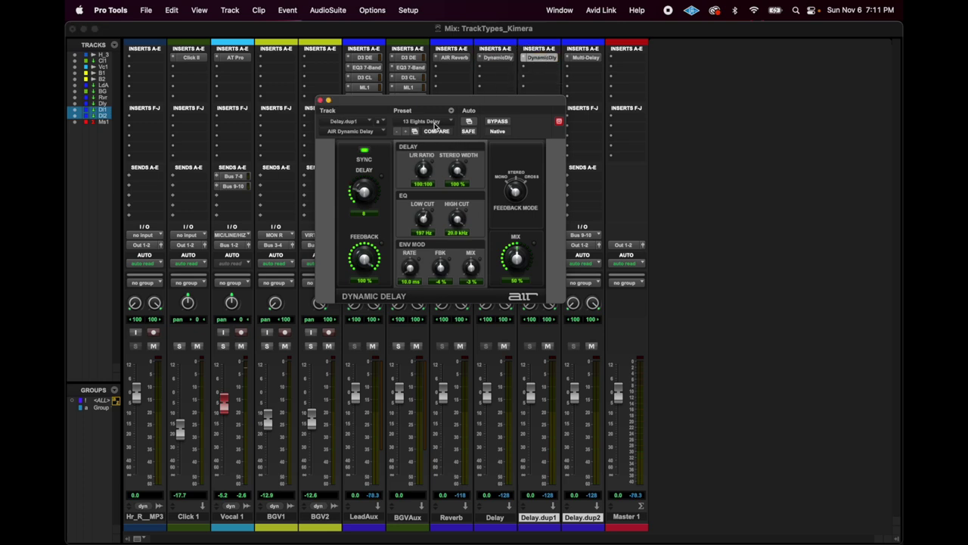
{"action": "left_click", "coordinate": [435, 124]}
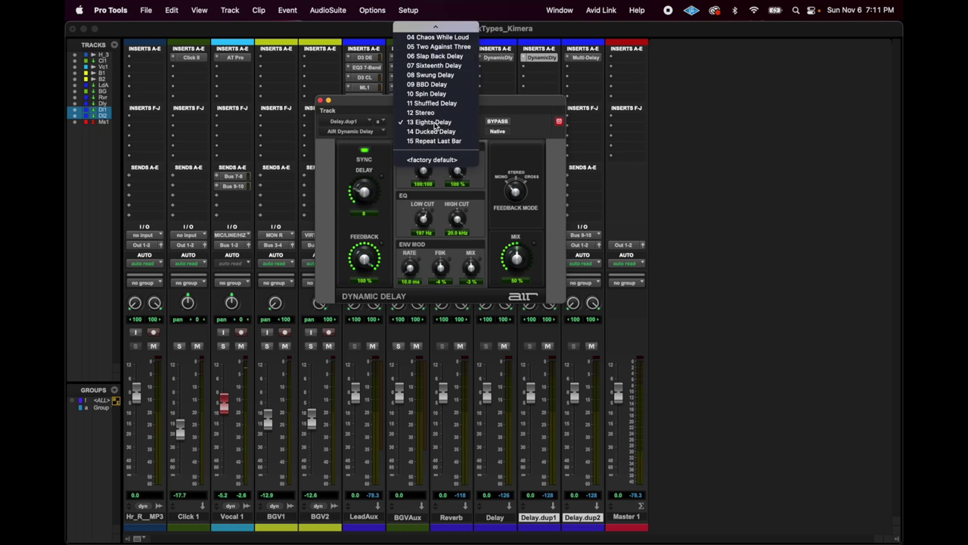
{"action": "left_click", "coordinate": [508, 151]}
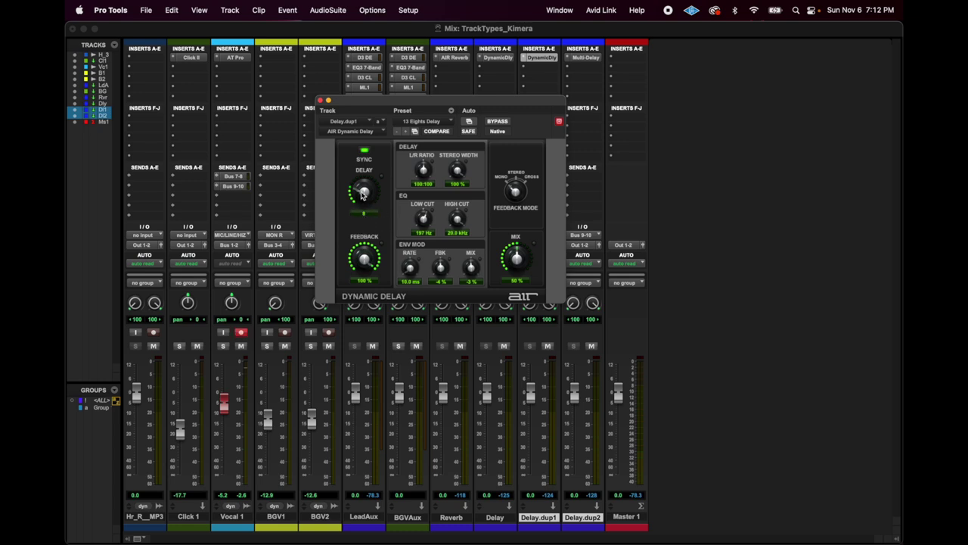
Set Delay.dup1's Dynamic Delay time to 4.
{"action": "left_click", "coordinate": [497, 58]}
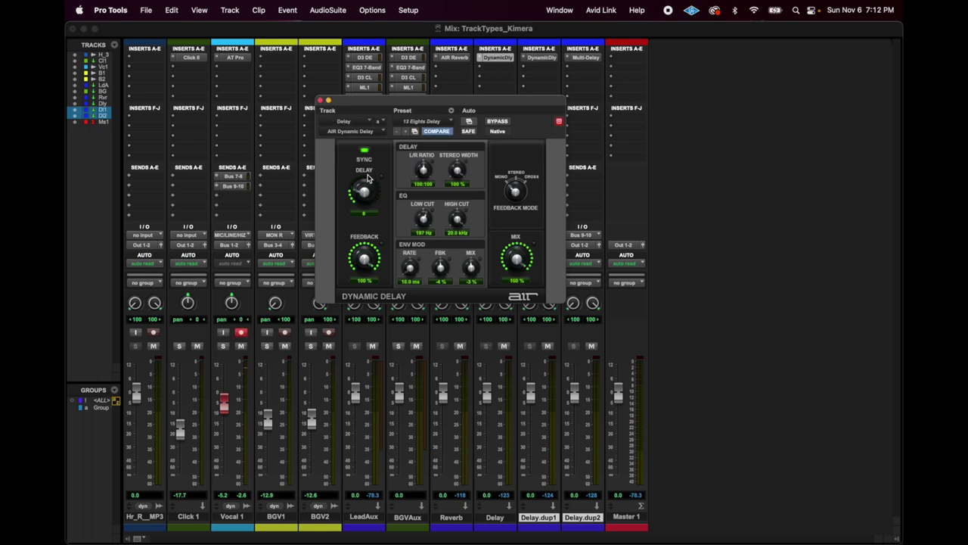
{"action": "left_click", "coordinate": [549, 58]}
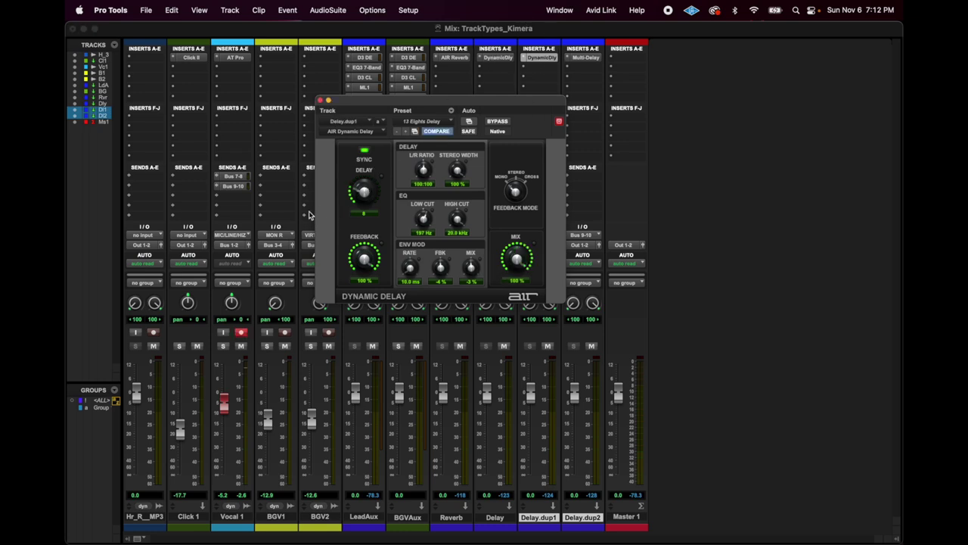
{"action": "scroll", "coordinate": [362, 190], "scroll_direction": "down", "scroll_amount": 3}
{"action": "scroll", "coordinate": [362, 189], "scroll_direction": "up", "scroll_amount": 3}
{"action": "scroll", "coordinate": [361, 186], "scroll_direction": "up", "scroll_amount": 2}
{"action": "scroll", "coordinate": [360, 184], "scroll_direction": "up", "scroll_amount": 1}
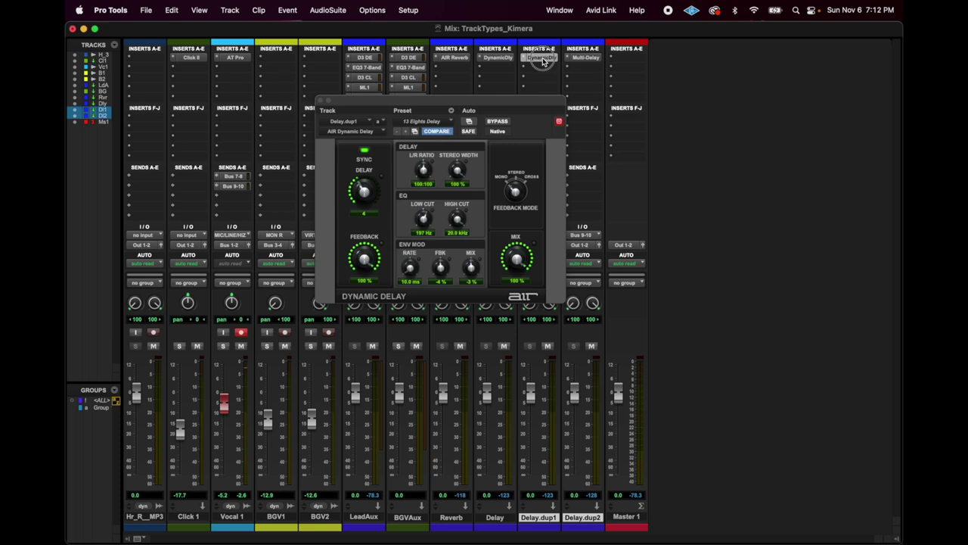
Lower Delay.dup2's Dynamic Delay time to 2 and close the plug-in.
{"action": "left_click", "coordinate": [584, 60]}
{"action": "left_click", "coordinate": [584, 63]}
{"action": "left_click_drag", "start_coordinate": [361, 198], "coordinate": [362, 187]}
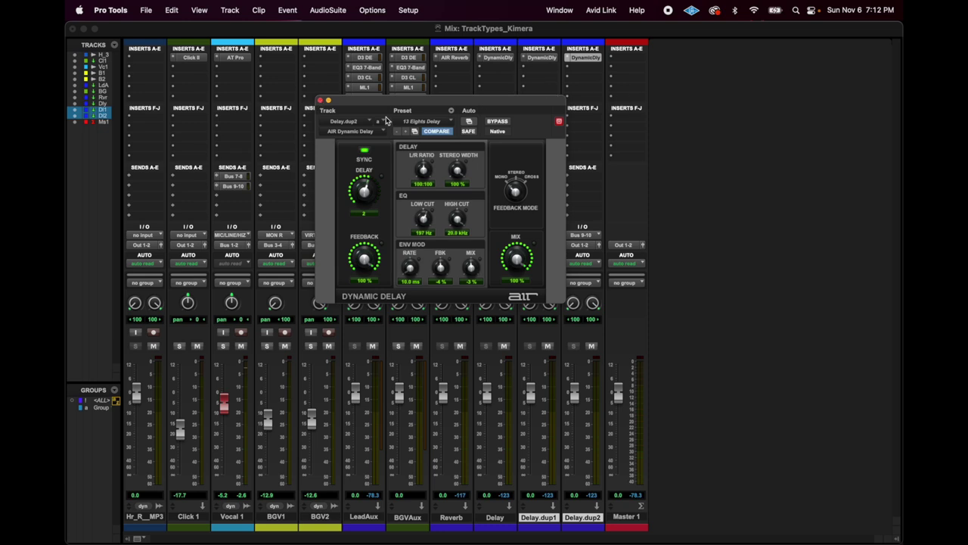
{"action": "left_click", "coordinate": [320, 101]}
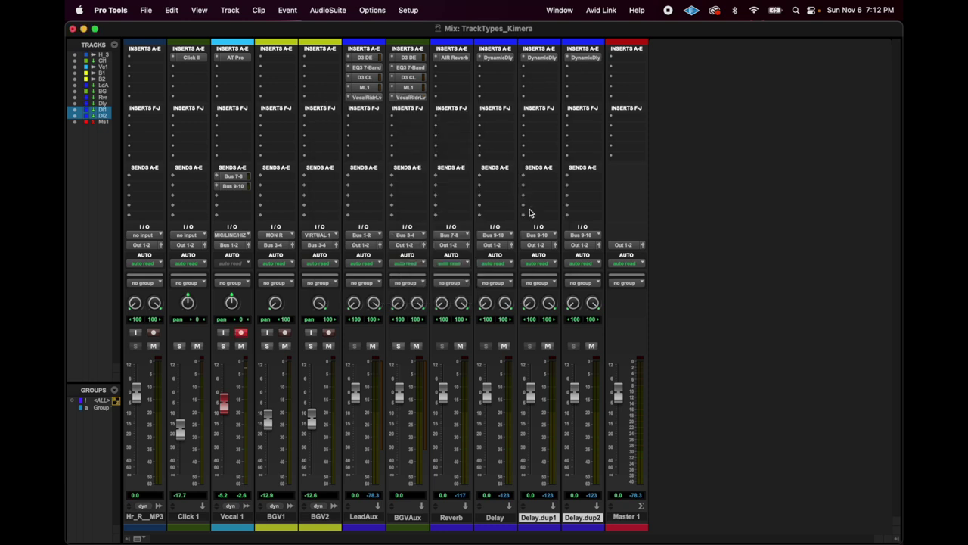
Add an EQ3 7-Band with a 24 dB/oct high-pass at 309.5 Hz to Delay.dup2, copying it to Delay.dup1.
{"action": "left_click", "coordinate": [573, 73]}
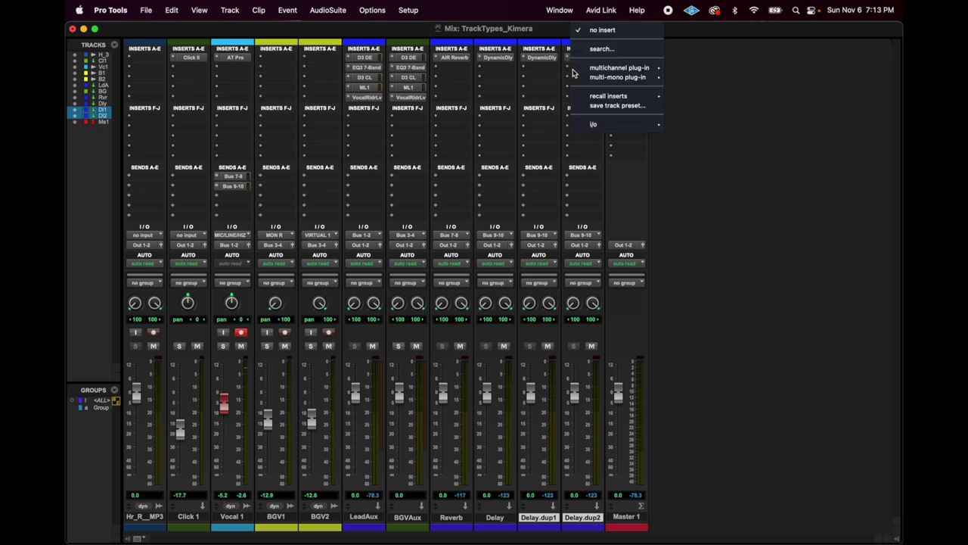
{"action": "mouse_move", "coordinate": [603, 72]}
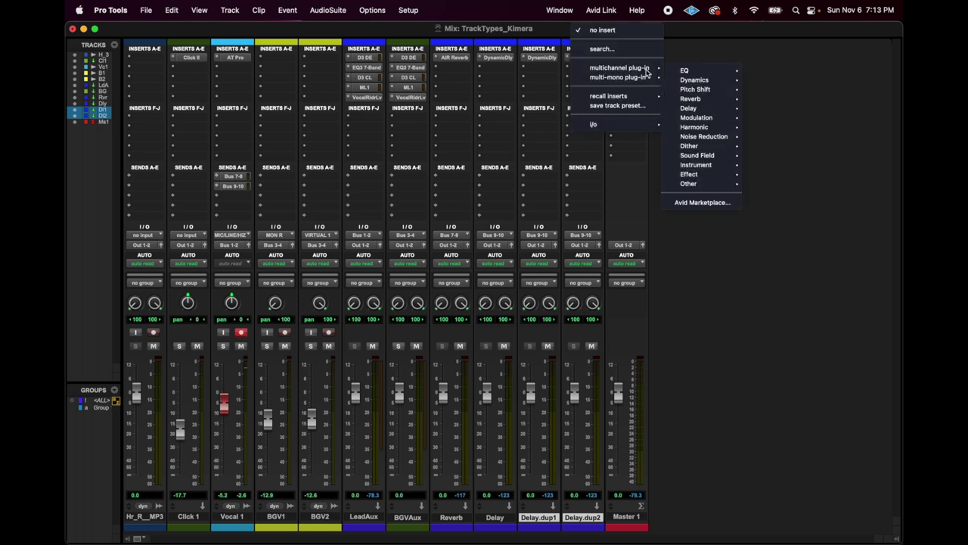
{"action": "left_click", "coordinate": [761, 70]}
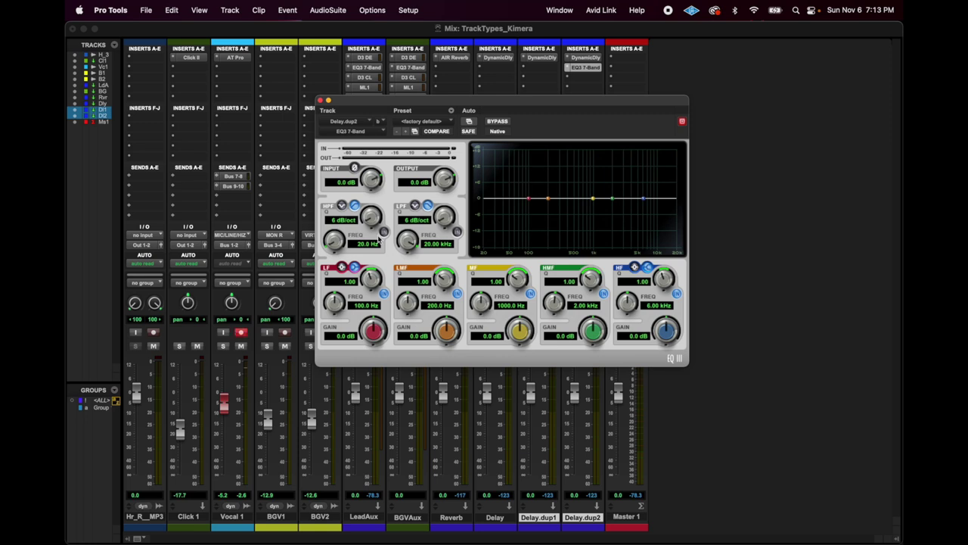
{"action": "left_click", "coordinate": [384, 232]}
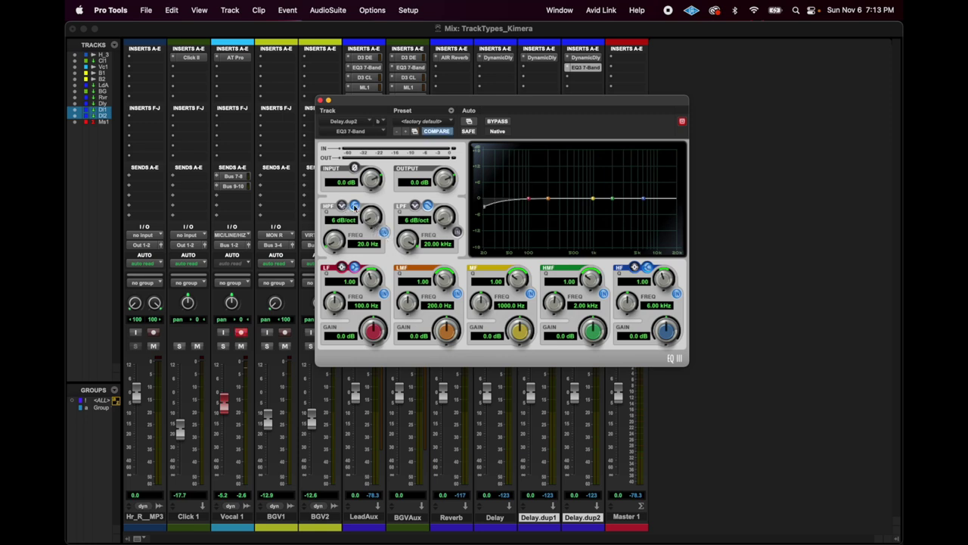
{"action": "scroll", "coordinate": [370, 218], "scroll_direction": "up", "scroll_amount": 3}
{"action": "left_click_drag", "start_coordinate": [483, 204], "coordinate": [561, 217]}
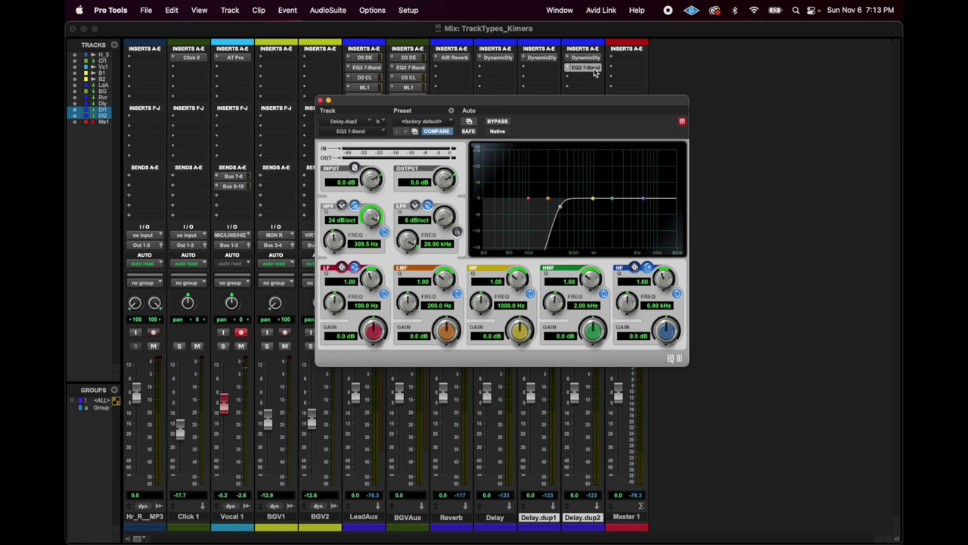
{"action": "left_click_drag", "start_coordinate": [595, 70], "coordinate": [457, 71]}
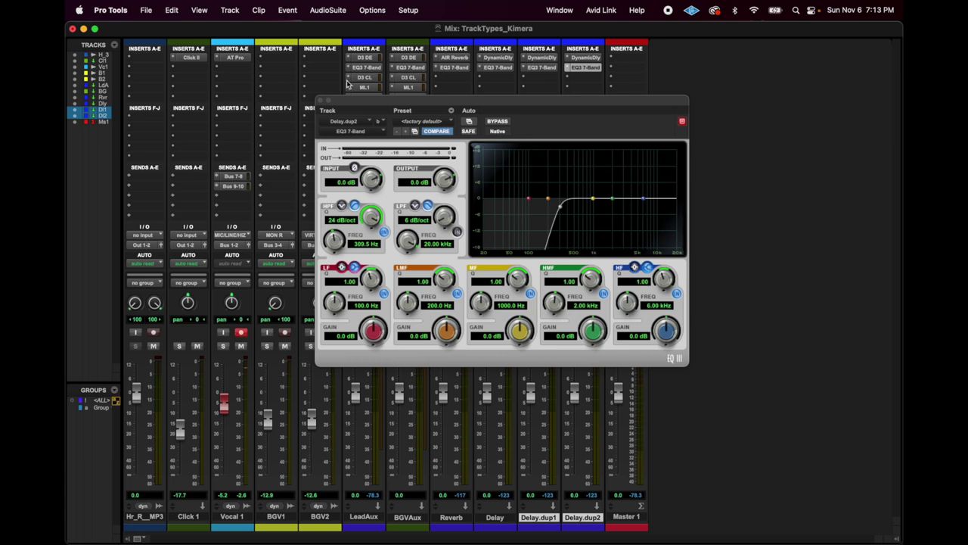
{"action": "left_click", "coordinate": [321, 100]}
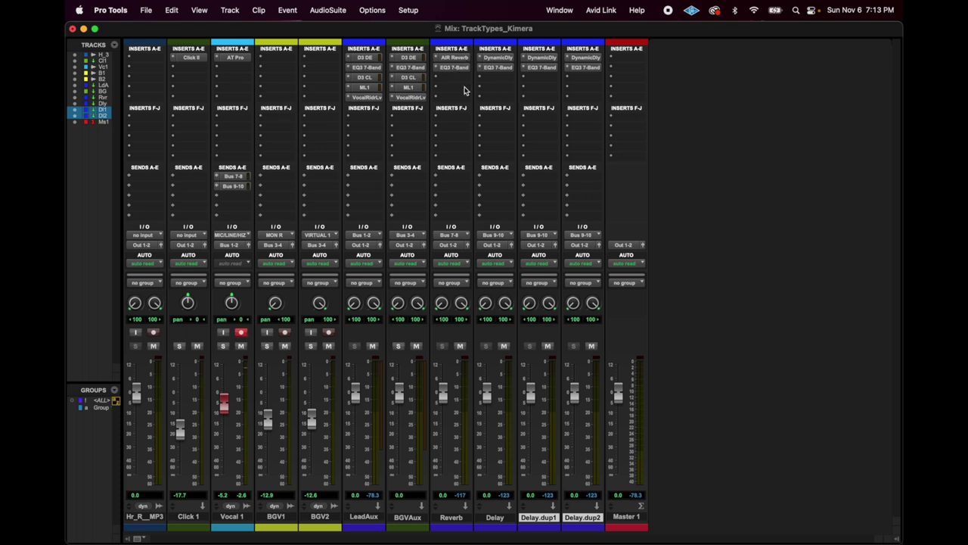
{"action": "left_click", "coordinate": [455, 59]}
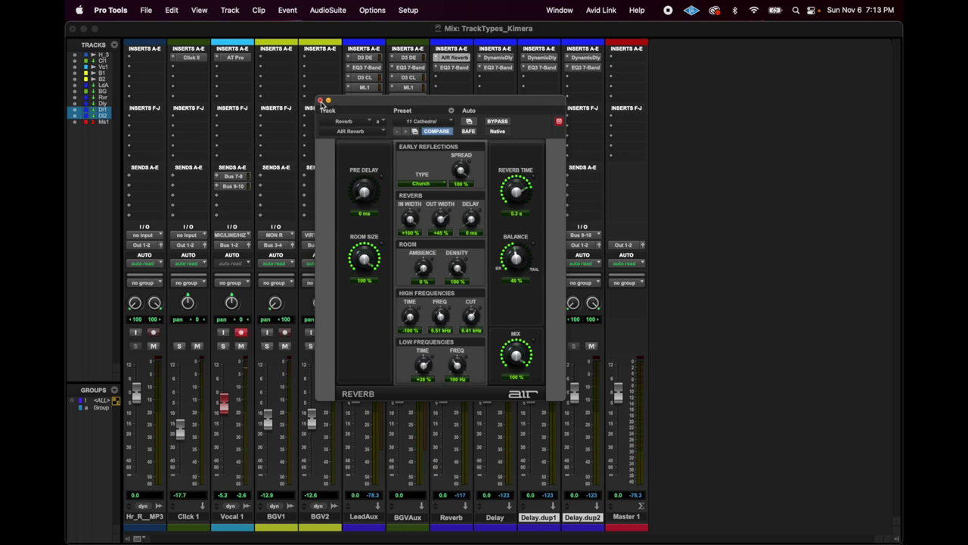
{"action": "left_click", "coordinate": [320, 100]}
{"action": "left_click", "coordinate": [453, 67]}
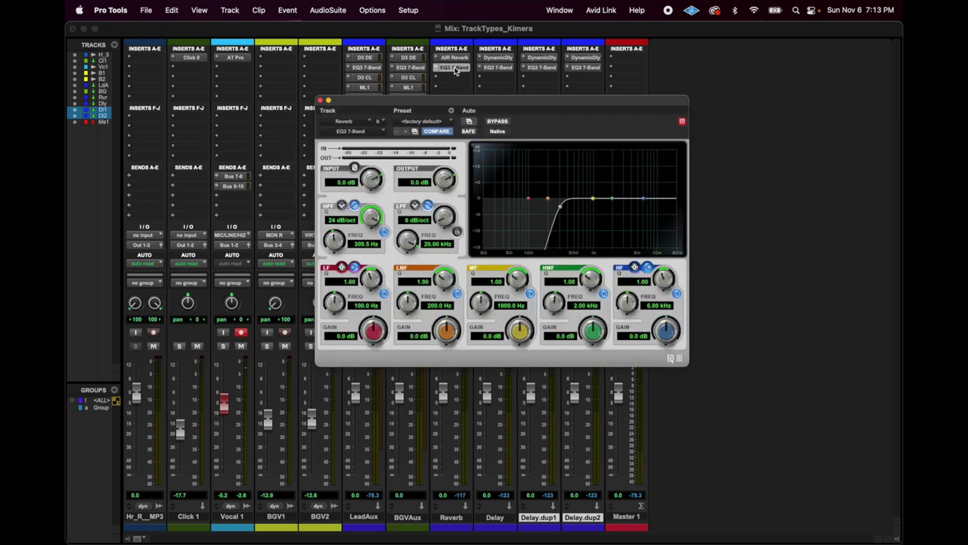
{"action": "left_click", "coordinate": [455, 67]}
{"action": "left_click_drag", "start_coordinate": [453, 57], "coordinate": [455, 78]}
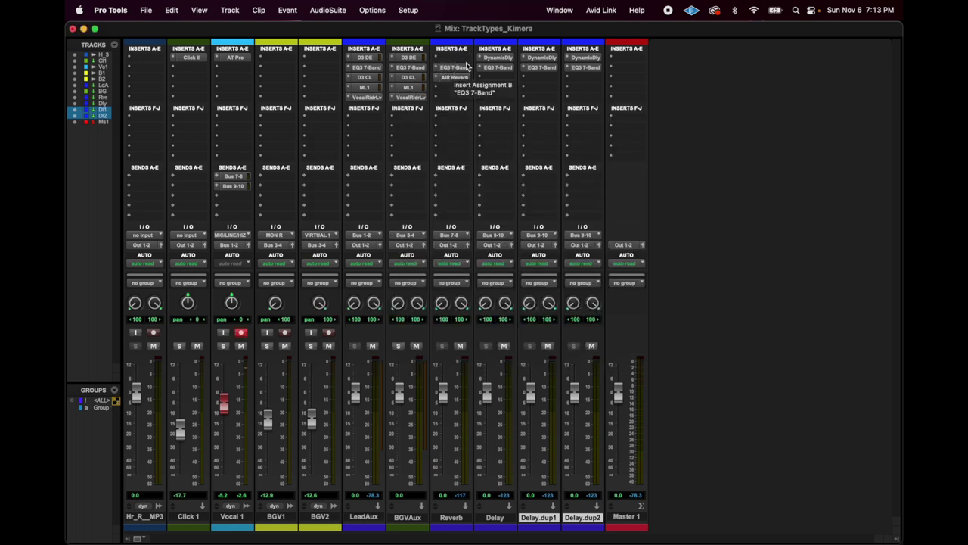
{"action": "left_click", "coordinate": [449, 68]}
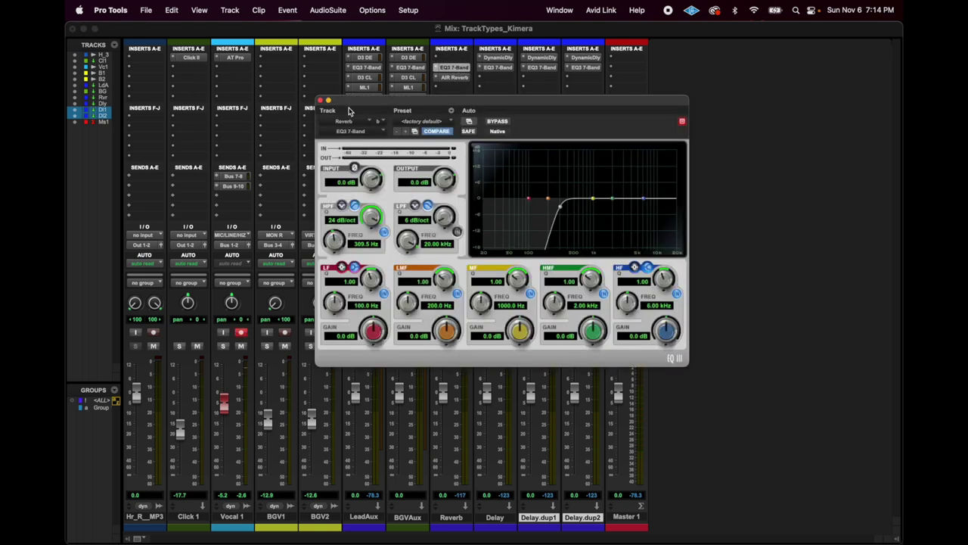
{"action": "left_click", "coordinate": [319, 100]}
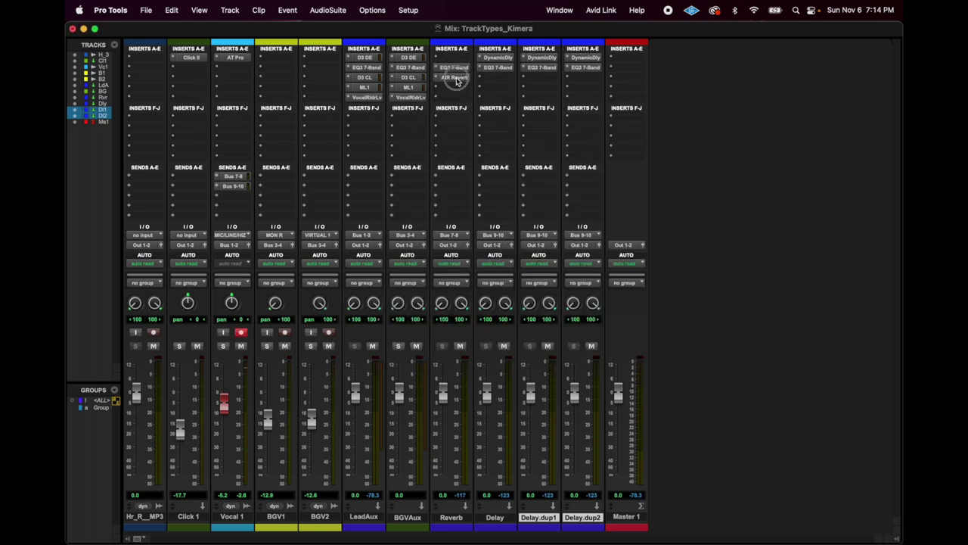
{"action": "left_click", "coordinate": [455, 78]}
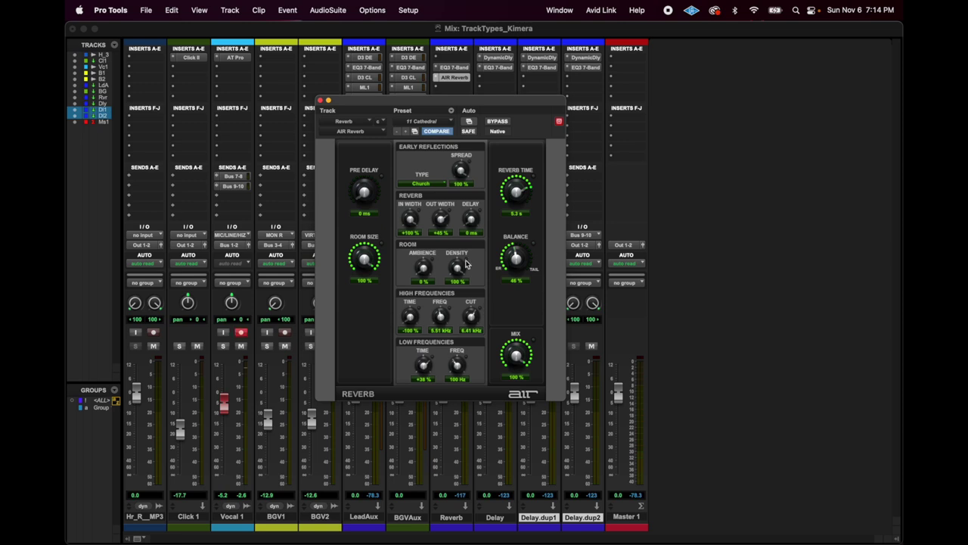
{"action": "left_click_drag", "start_coordinate": [454, 78], "coordinate": [454, 59]}
{"action": "left_click", "coordinate": [453, 69]}
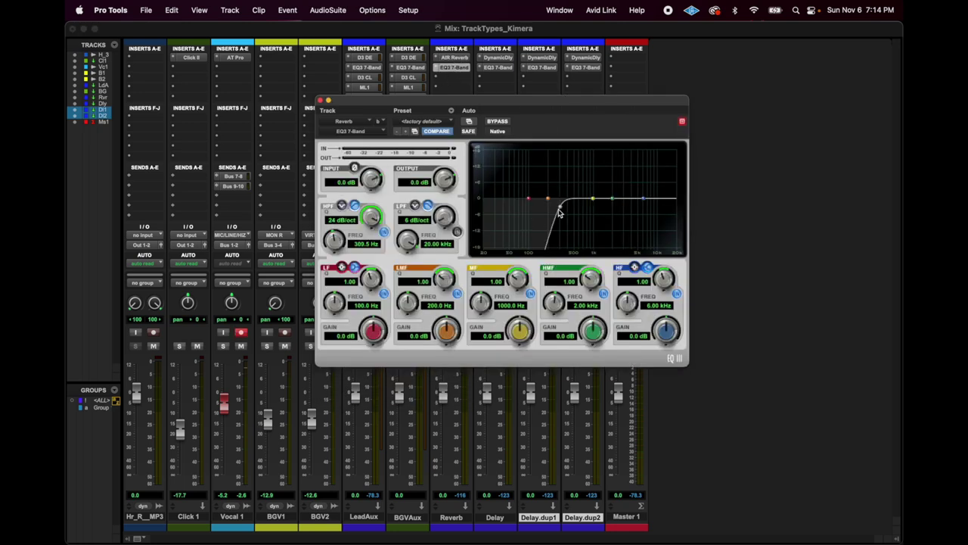
{"action": "left_click", "coordinate": [458, 60]}
{"action": "left_click", "coordinate": [454, 67]}
Close the EQ and show the Modulation plug-ins for Delay.dup2's third insert slot.
{"action": "left_click", "coordinate": [320, 101]}
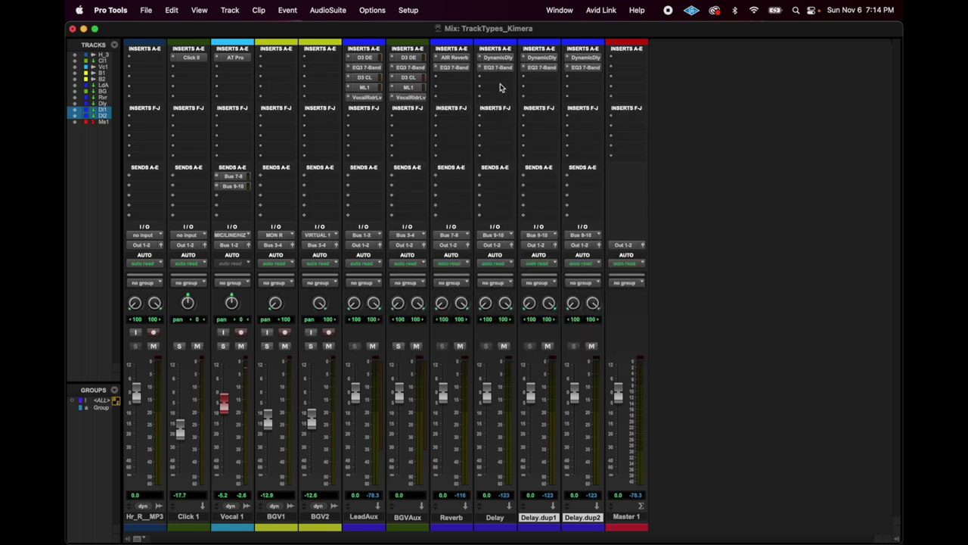
{"action": "left_click", "coordinate": [585, 79]}
{"action": "mouse_move", "coordinate": [605, 79]}
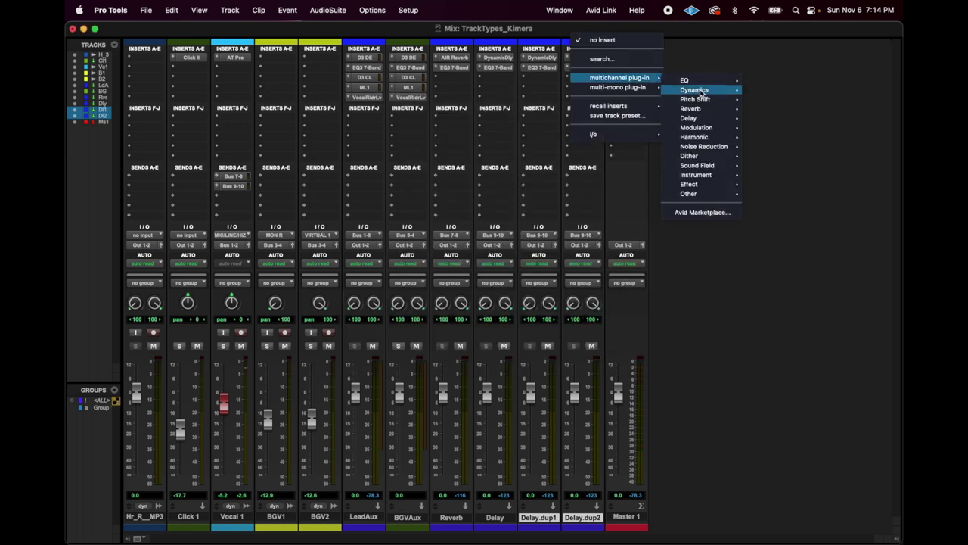
{"action": "mouse_move", "coordinate": [702, 93]}
{"action": "mouse_move", "coordinate": [711, 132]}
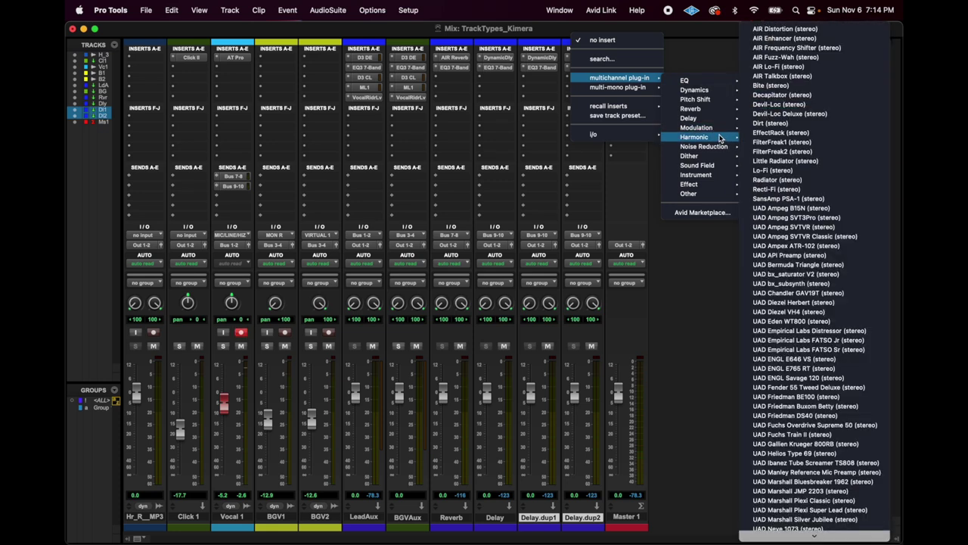
{"action": "mouse_move", "coordinate": [687, 186]}
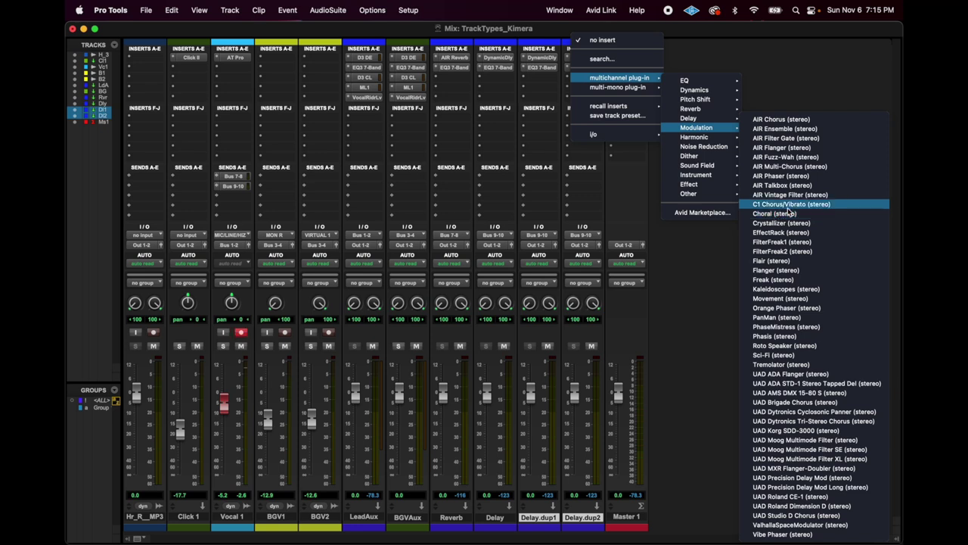
Insert a stereo Flanger on Delay.dup2, load its Slow One preset, and close it.
{"action": "left_click", "coordinate": [773, 275]}
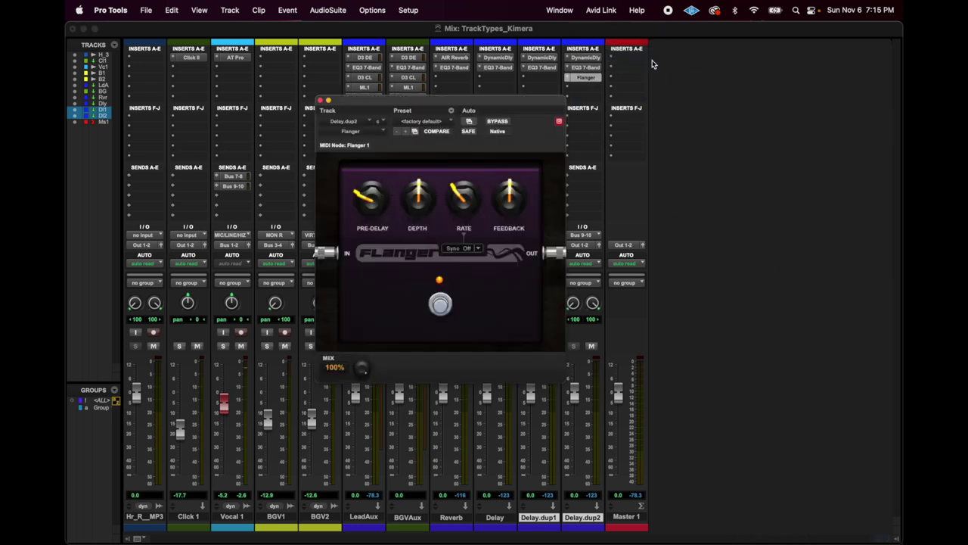
{"action": "left_click", "coordinate": [445, 122]}
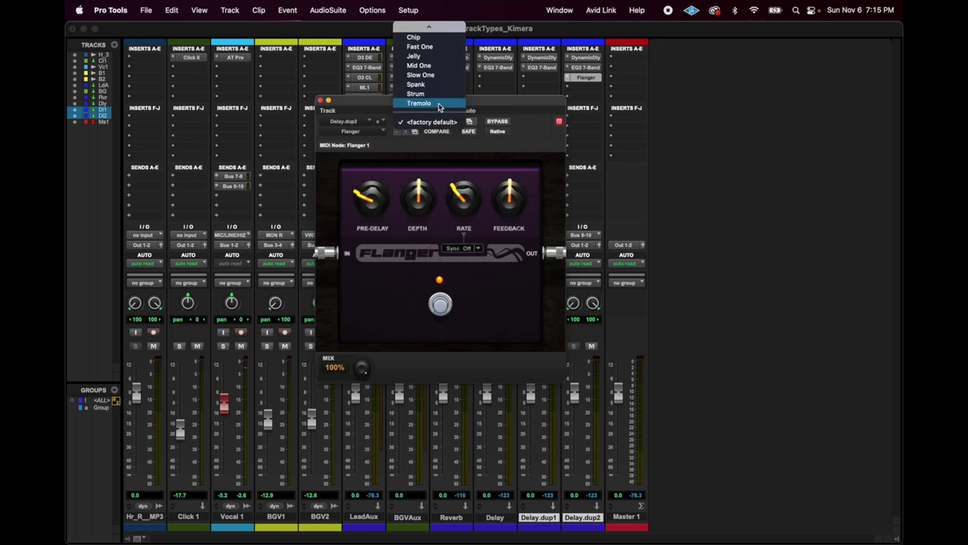
{"action": "left_click", "coordinate": [439, 75]}
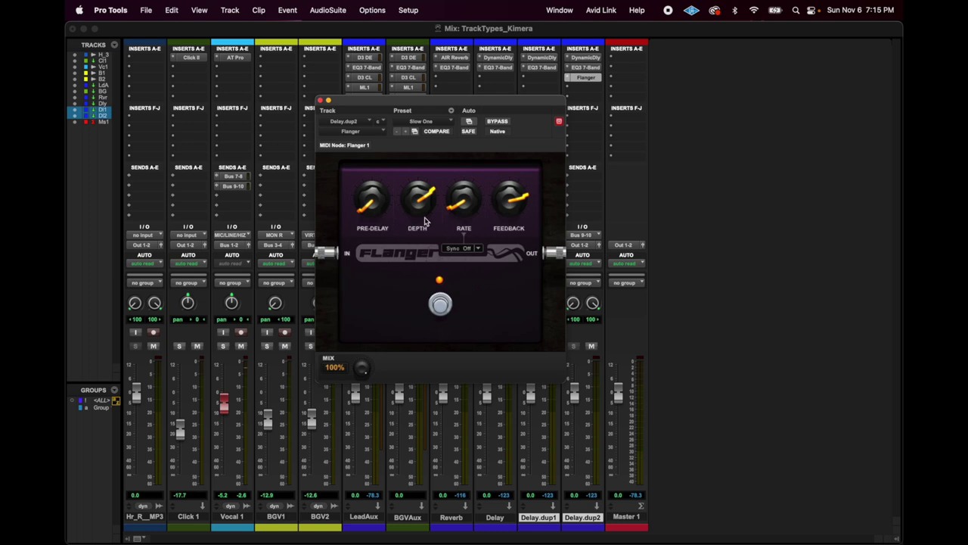
{"action": "left_click", "coordinate": [320, 99]}
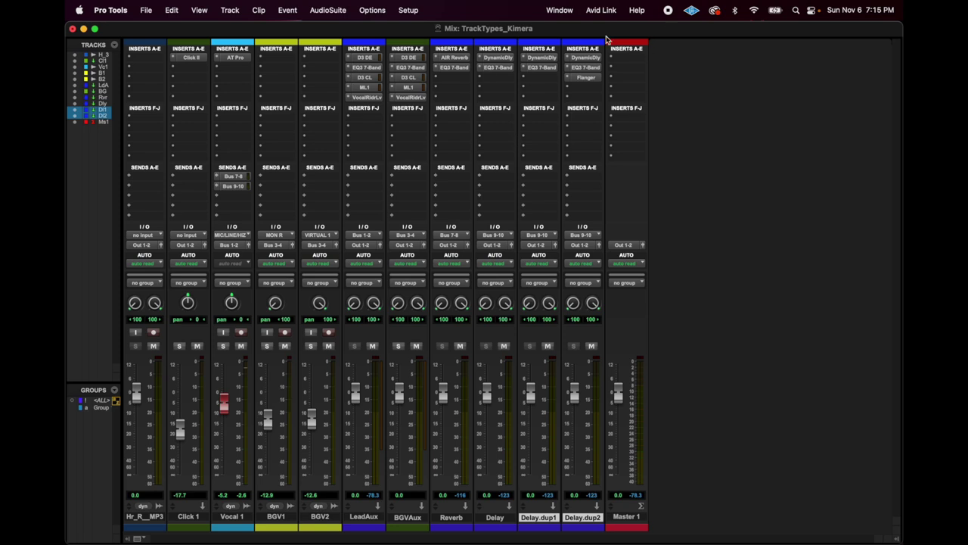
Insert AIR Flanger on Delay.dup2 and load its 12 Add Fatness preset.
{"action": "left_click", "coordinate": [586, 78]}
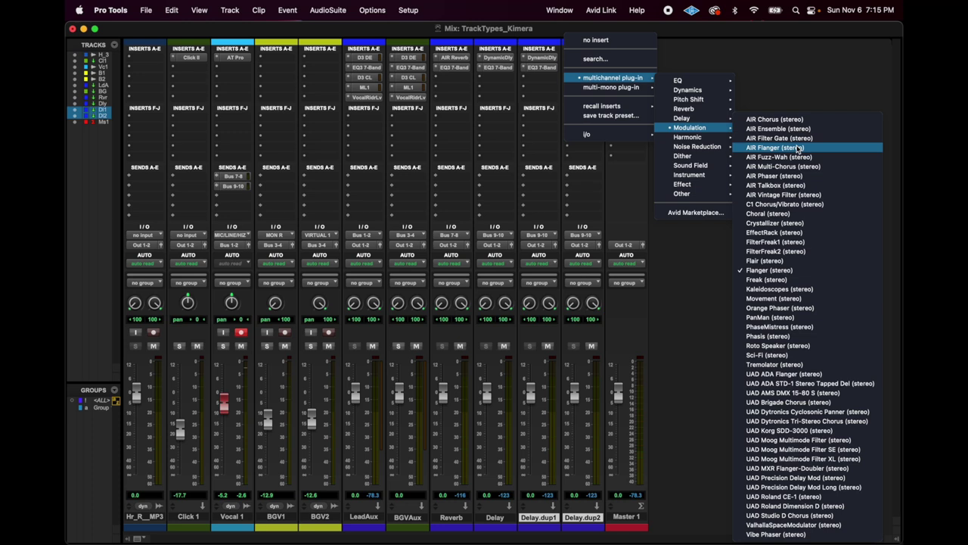
{"action": "key", "text": "Escape"}
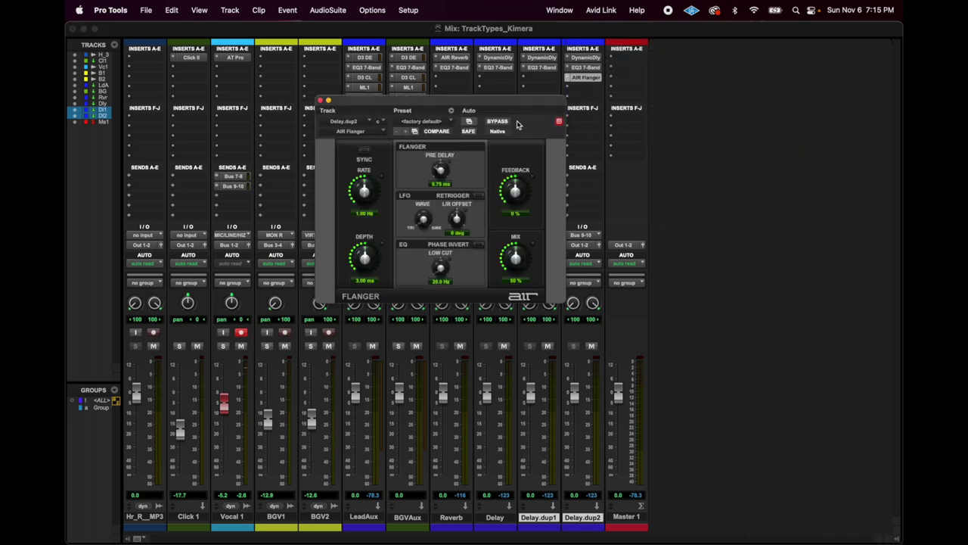
{"action": "left_click", "coordinate": [443, 121]}
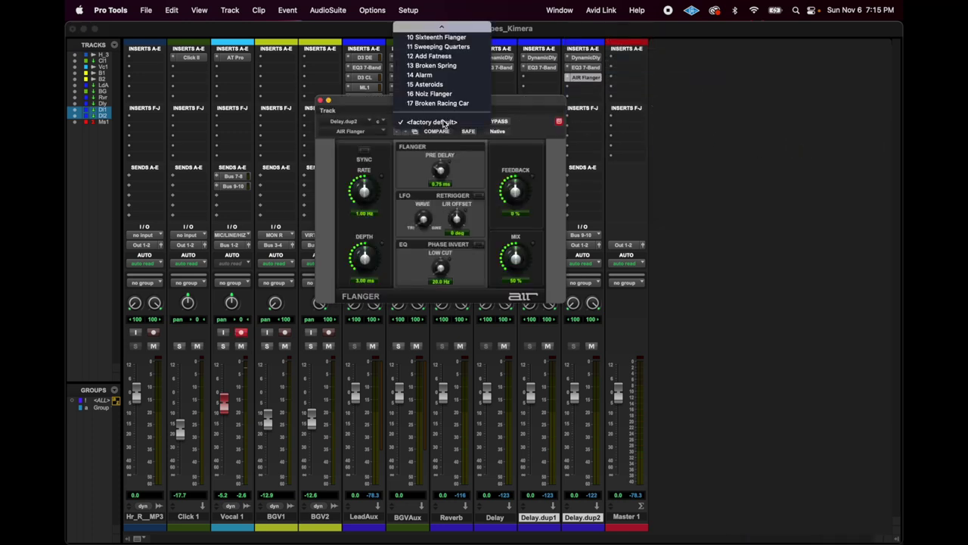
{"action": "left_click", "coordinate": [462, 57]}
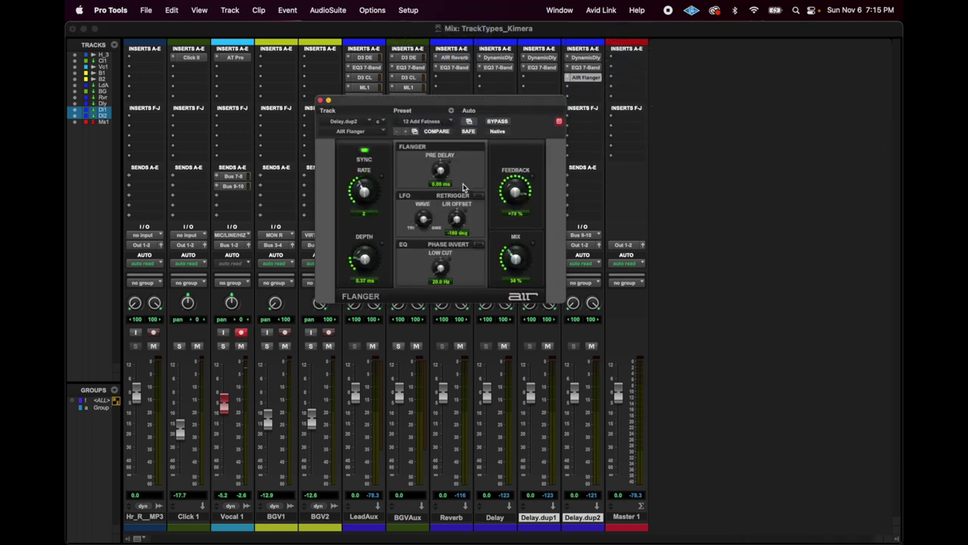
Insert AIR Stereo Width from Sound Field and load the 09 Wider Highs preset.
{"action": "left_click", "coordinate": [573, 88]}
{"action": "mouse_move", "coordinate": [585, 90]}
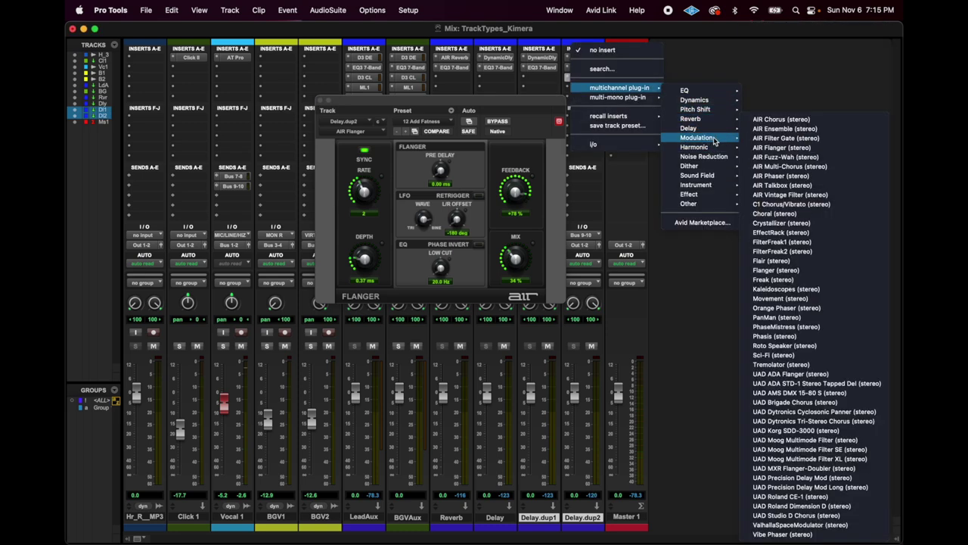
{"action": "mouse_move", "coordinate": [711, 176]}
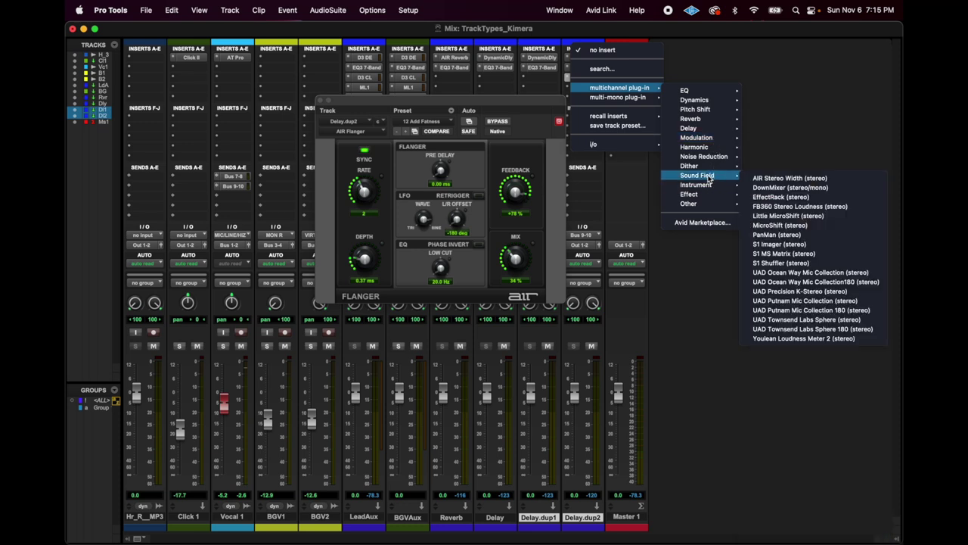
{"action": "left_click", "coordinate": [798, 185]}
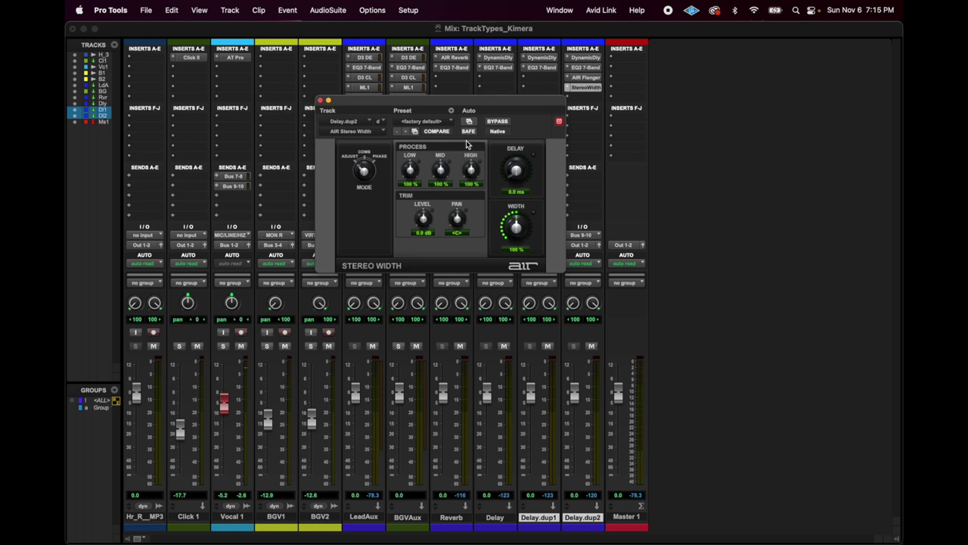
{"action": "left_click", "coordinate": [431, 122]}
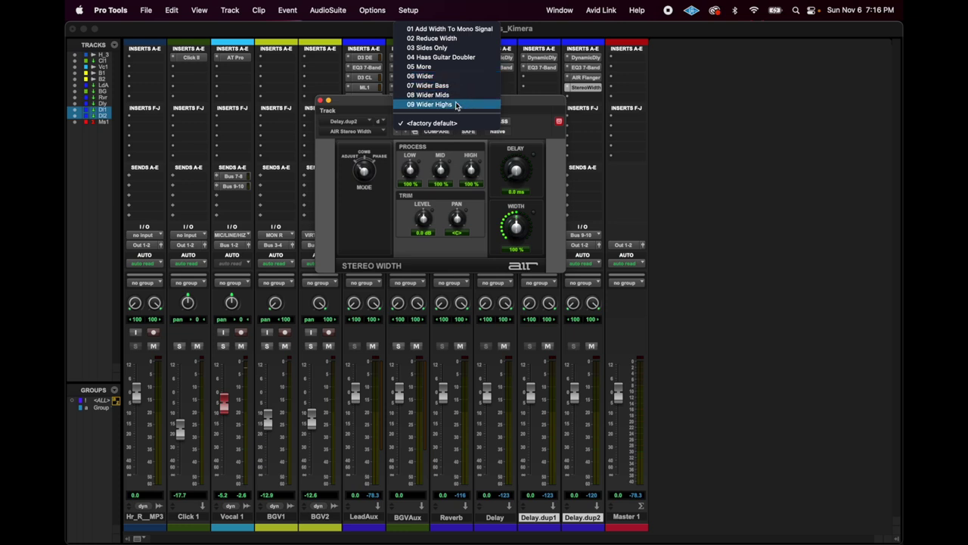
{"action": "left_click", "coordinate": [457, 105]}
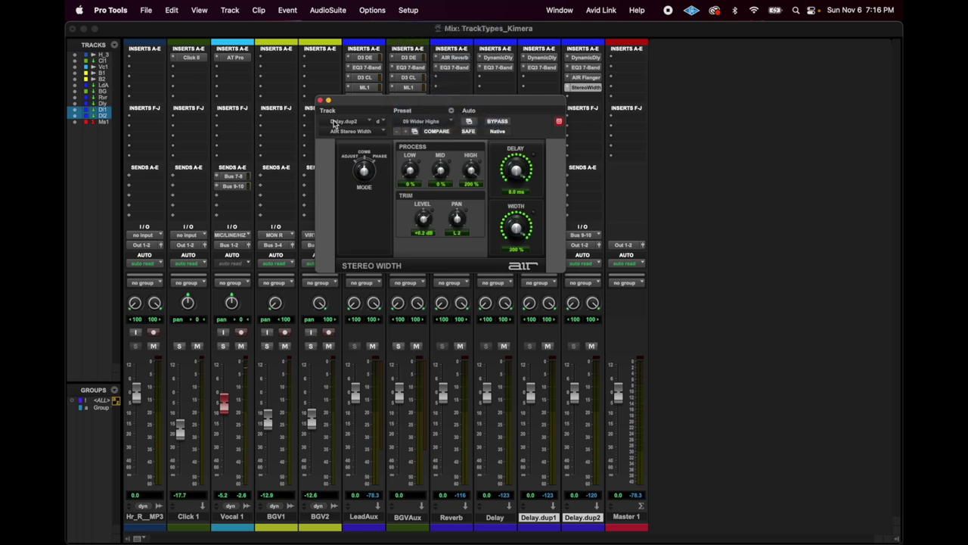
{"action": "left_click", "coordinate": [320, 100]}
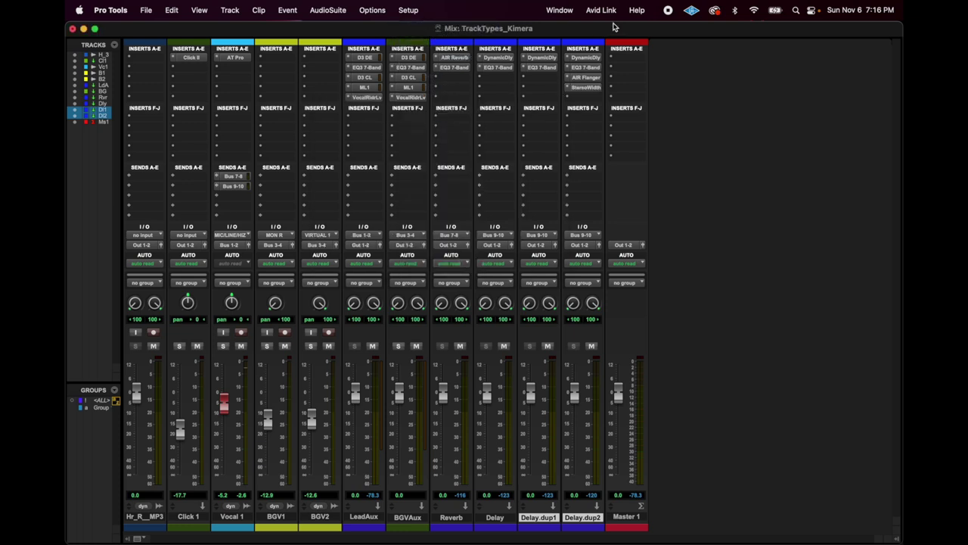
Remove the AIR Flanger and move StereoWidth up into the third insert slot.
{"action": "left_click", "coordinate": [568, 80]}
{"action": "left_click", "coordinate": [594, 39]}
{"action": "left_click_drag", "start_coordinate": [585, 89], "coordinate": [584, 78]}
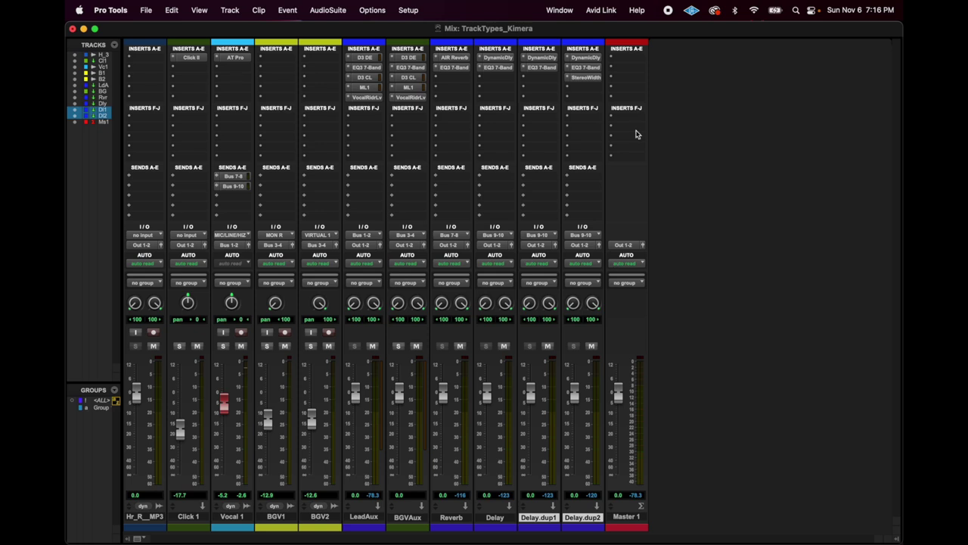
Insert the EQ3 7-Band multichannel plug-in on the Master's first insert slot.
{"action": "left_click", "coordinate": [632, 57]}
{"action": "mouse_move", "coordinate": [633, 59]}
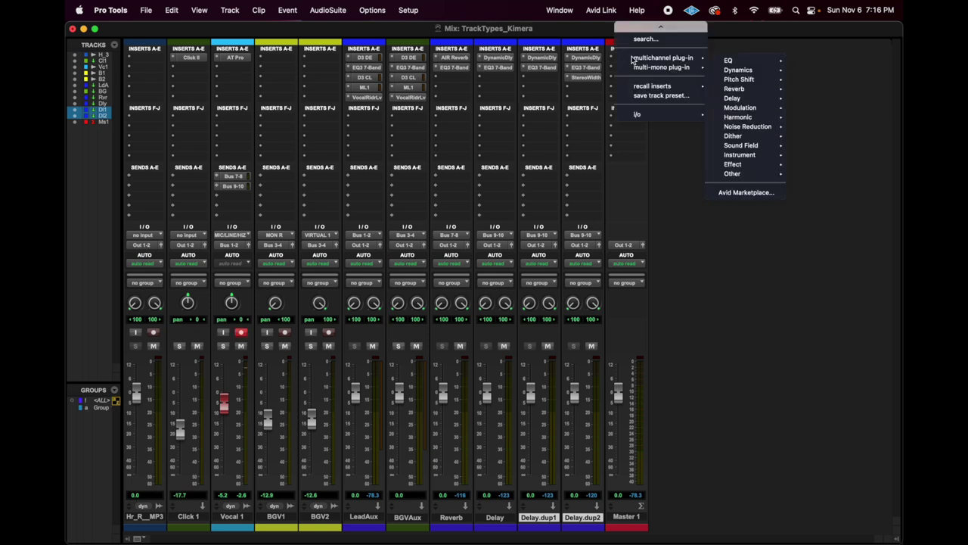
{"action": "left_click", "coordinate": [760, 38]}
{"action": "left_click", "coordinate": [627, 60]}
{"action": "mouse_move", "coordinate": [720, 67]}
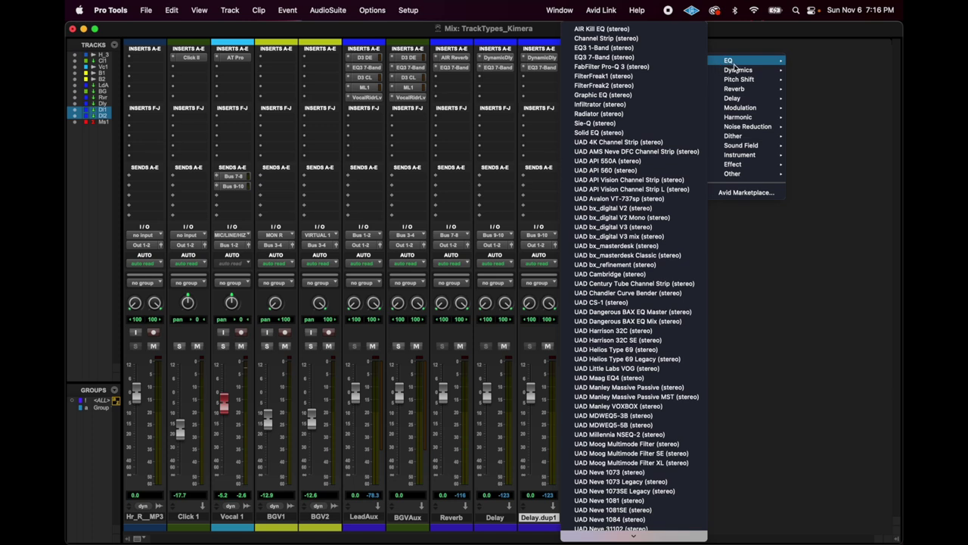
{"action": "left_click", "coordinate": [686, 61]}
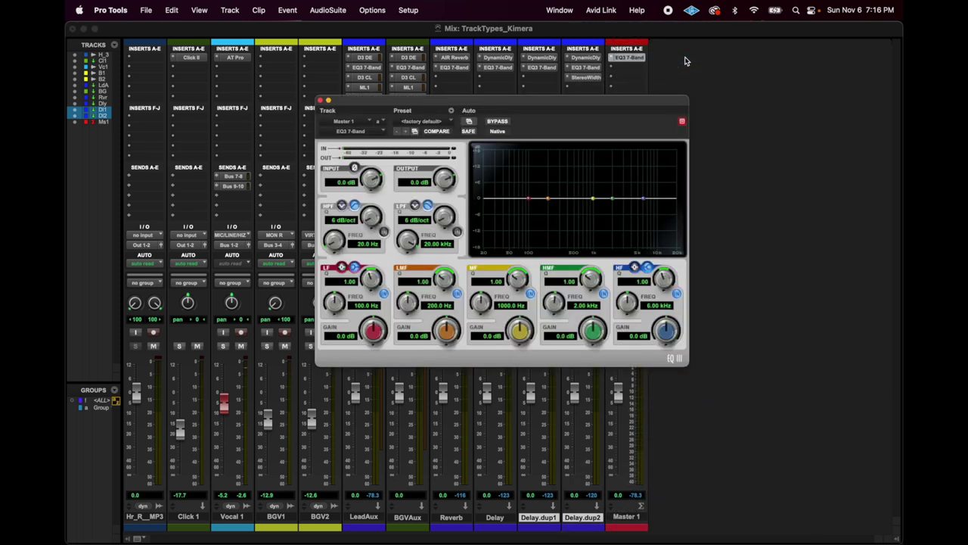
Browse the EQ3 preset list without choosing a preset.
{"action": "left_click", "coordinate": [450, 123]}
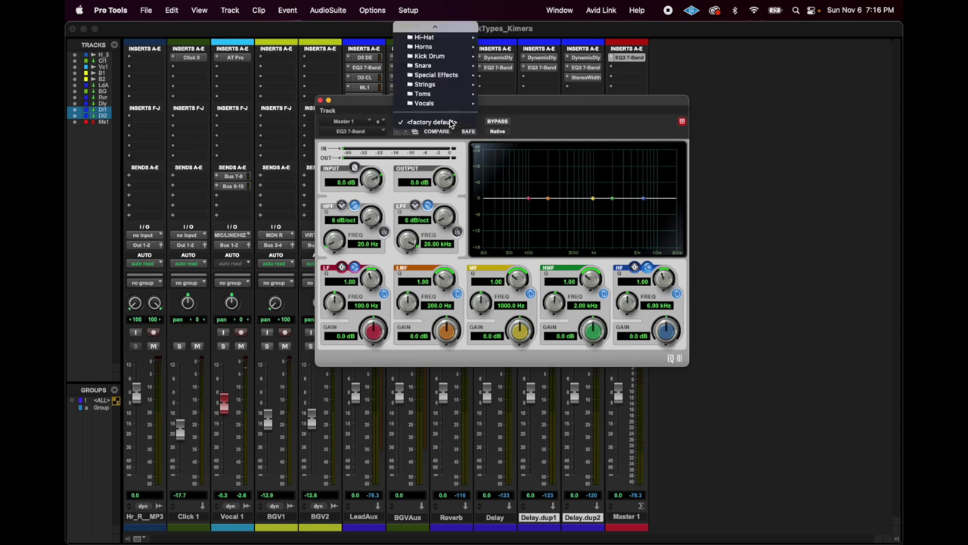
{"action": "mouse_move", "coordinate": [443, 15]}
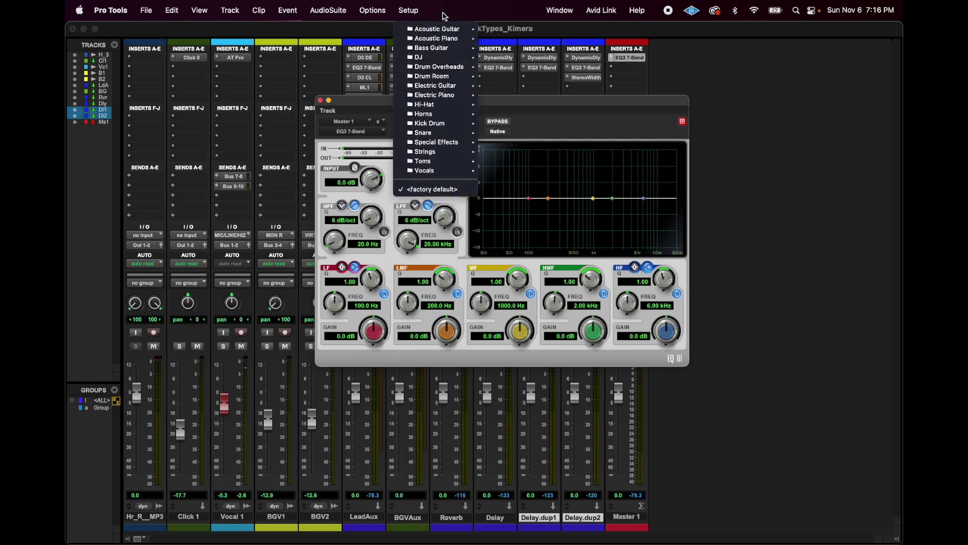
{"action": "mouse_move", "coordinate": [445, 48]}
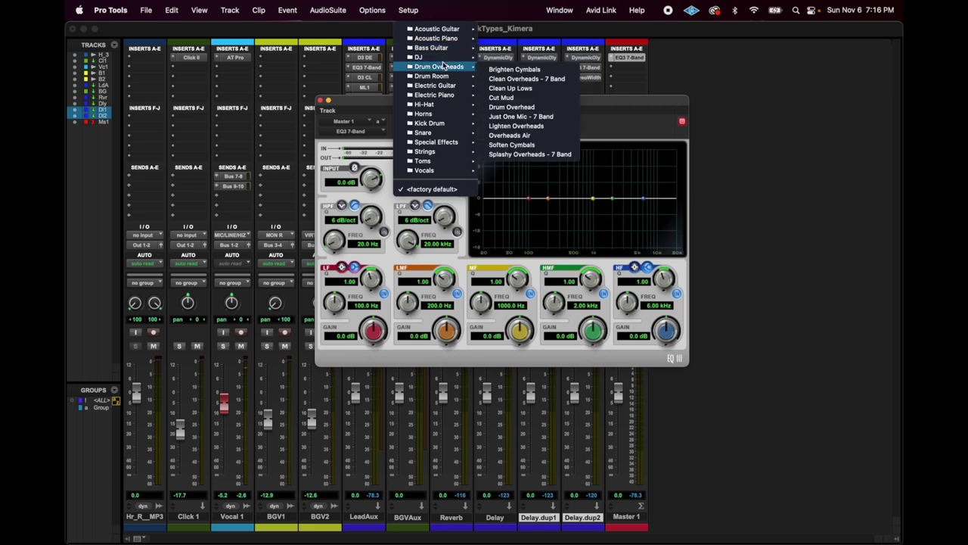
{"action": "mouse_move", "coordinate": [437, 134]}
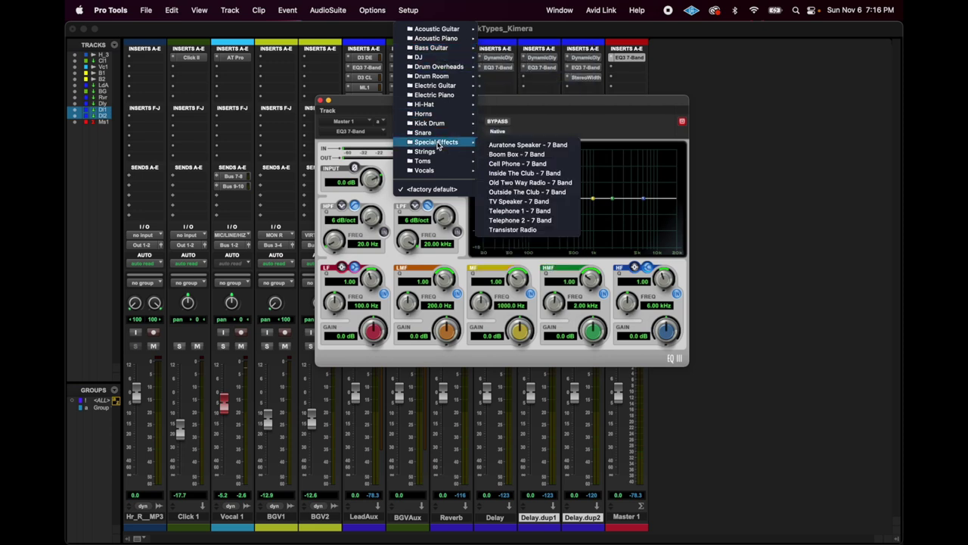
{"action": "mouse_move", "coordinate": [438, 177]}
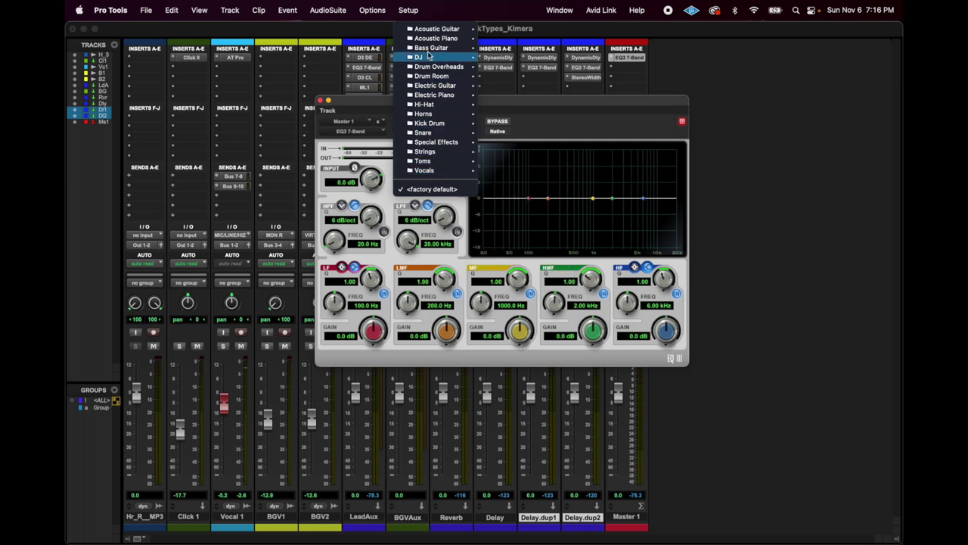
{"action": "mouse_move", "coordinate": [431, 31]}
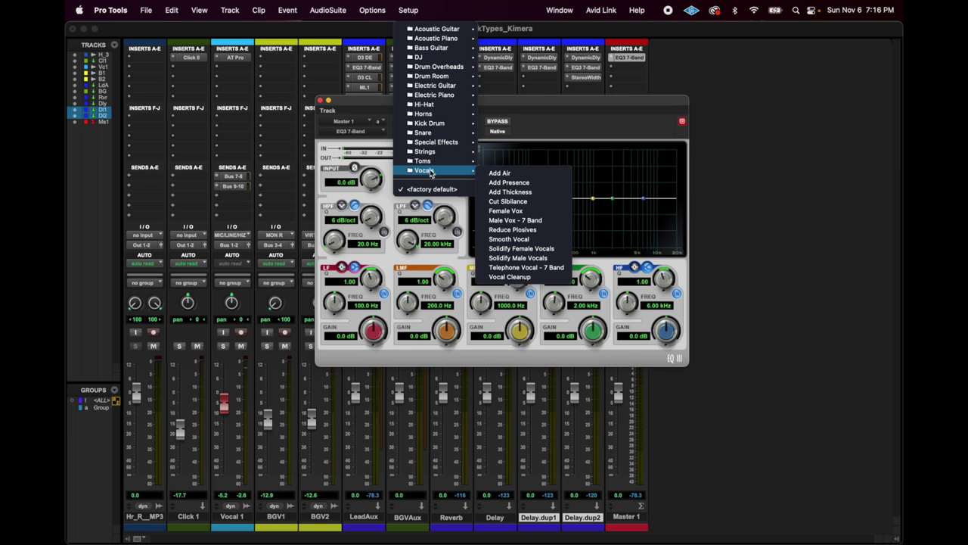
Shape the Master EQ3: +0.7 dB lows, −0.9 dB cut at 2.04 kHz, +0.5 dB highs.
{"action": "left_click", "coordinate": [530, 203]}
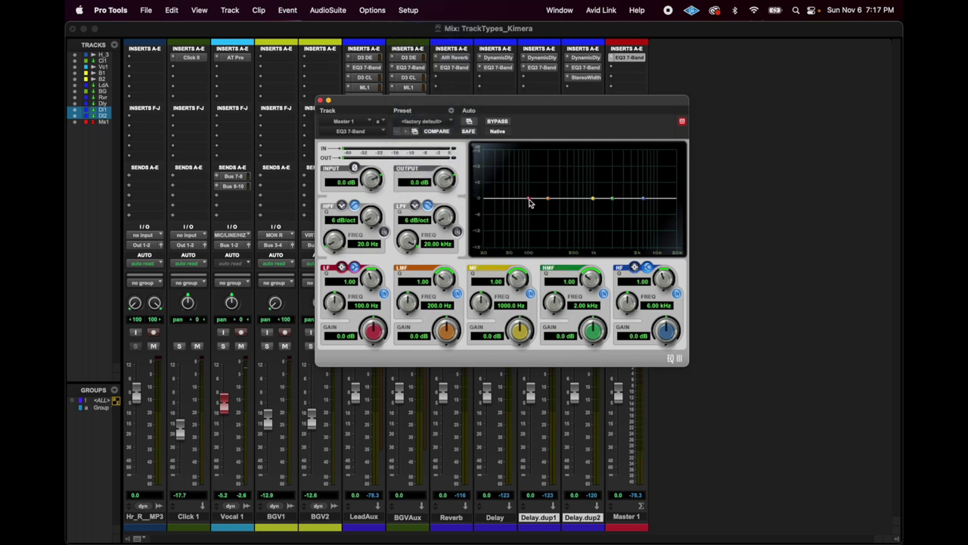
{"action": "left_click_drag", "start_coordinate": [530, 202], "coordinate": [529, 200]}
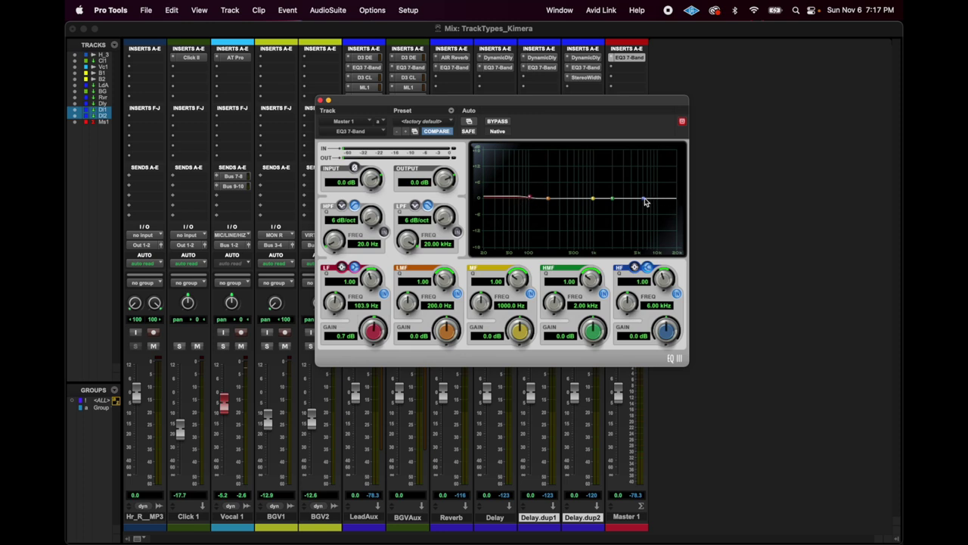
{"action": "left_click_drag", "start_coordinate": [644, 202], "coordinate": [659, 198]}
{"action": "left_click_drag", "start_coordinate": [550, 199], "coordinate": [614, 204]}
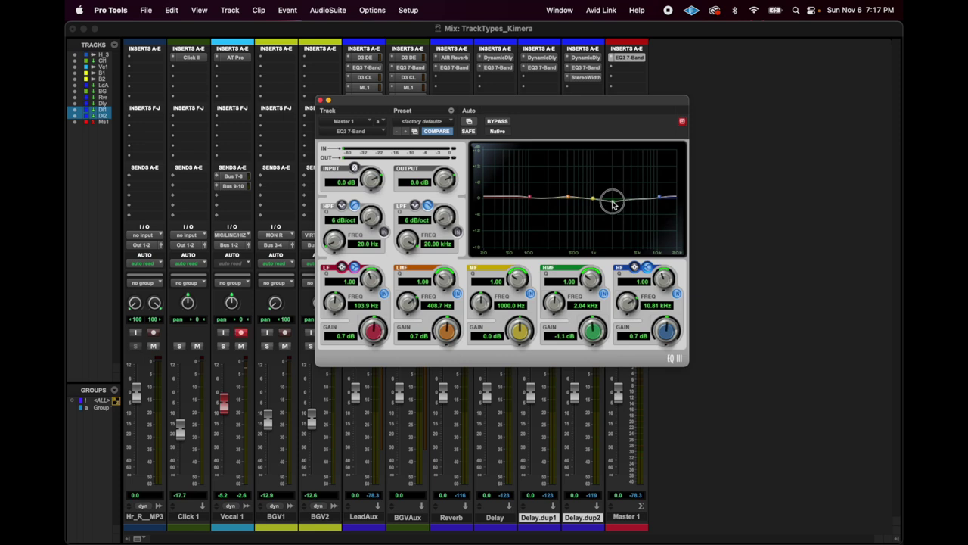
{"action": "left_click_drag", "start_coordinate": [613, 202], "coordinate": [613, 202]}
{"action": "left_click_drag", "start_coordinate": [661, 203], "coordinate": [651, 199]}
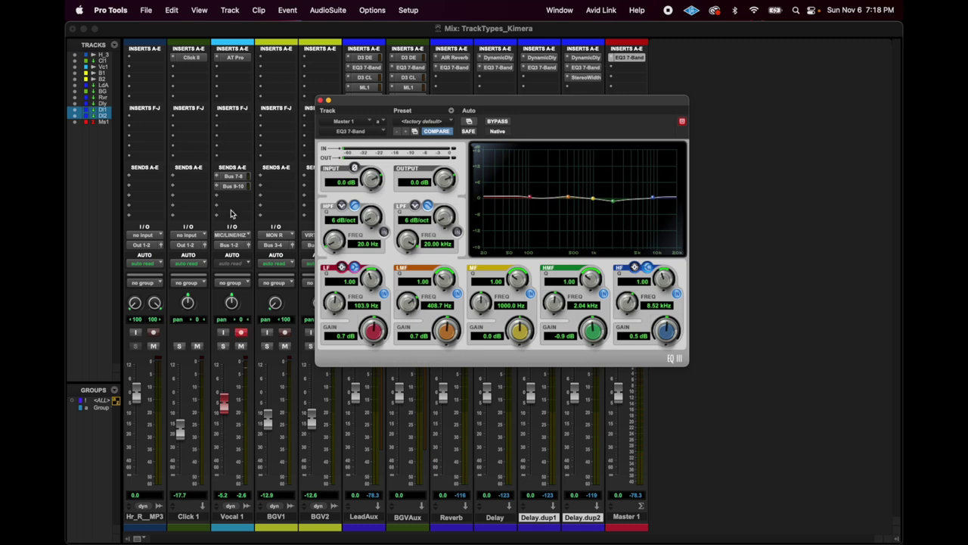
Insert ML4000 ML4 Multi-Band Dynamics after the EQ3 on Master and browse its Mastering presets.
{"action": "left_click", "coordinate": [320, 100]}
{"action": "left_click", "coordinate": [628, 67]}
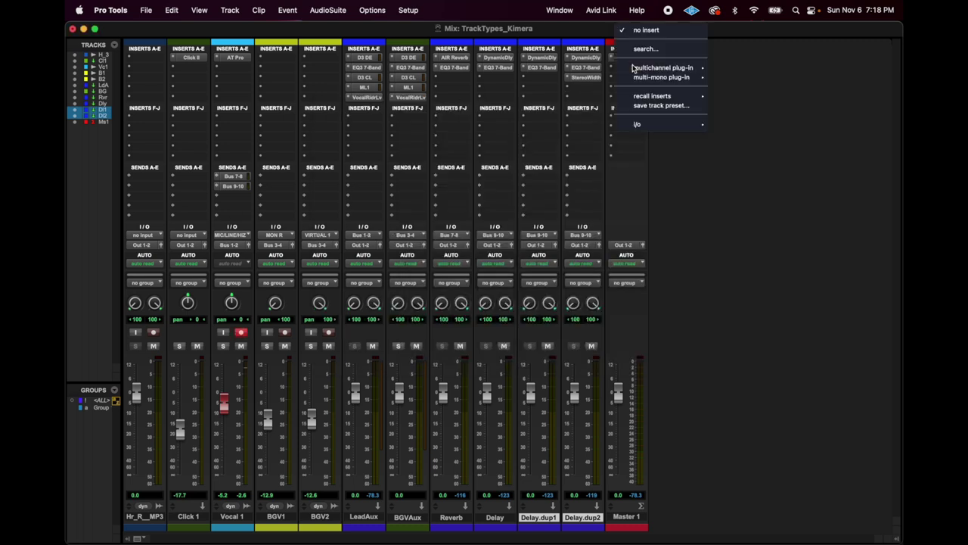
{"action": "mouse_move", "coordinate": [685, 73]}
{"action": "mouse_move", "coordinate": [745, 80]}
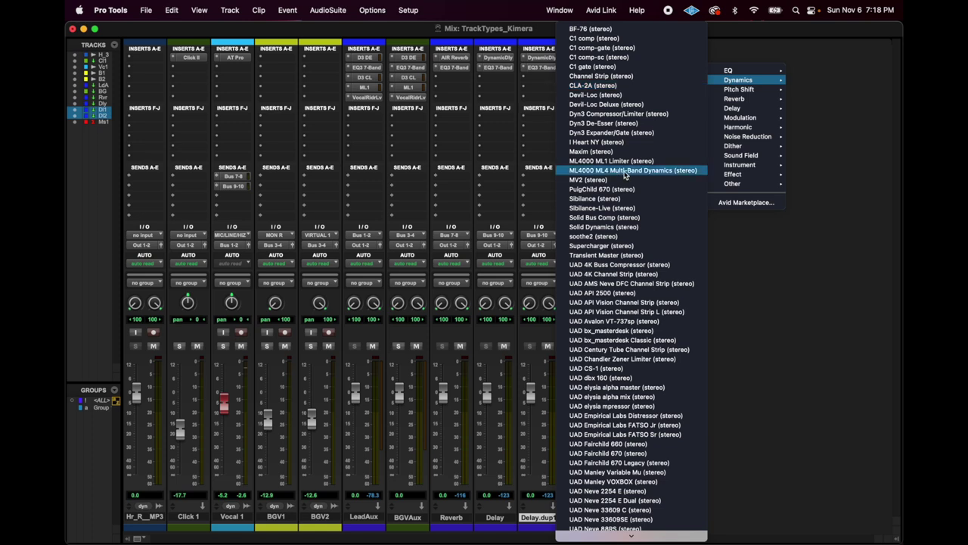
{"action": "left_click", "coordinate": [622, 171]}
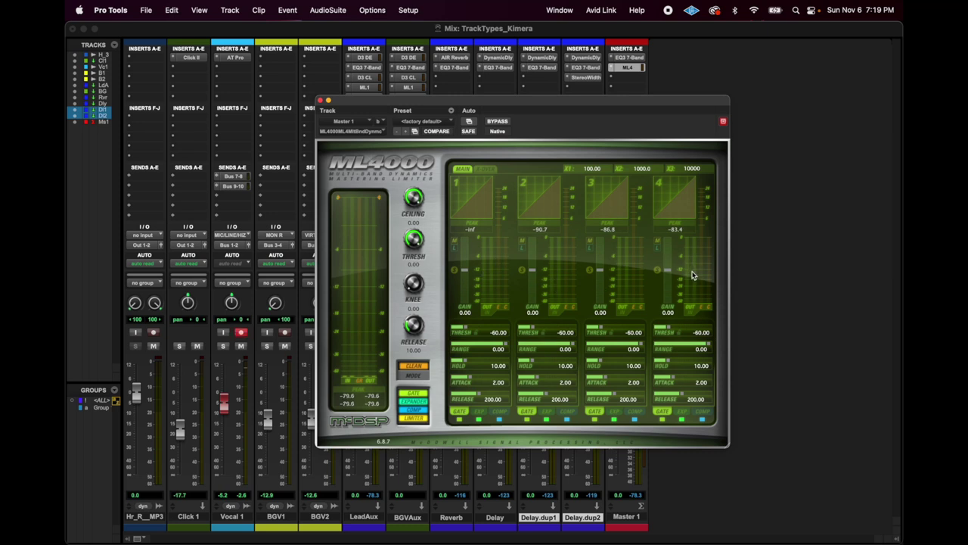
{"action": "left_click", "coordinate": [426, 121]}
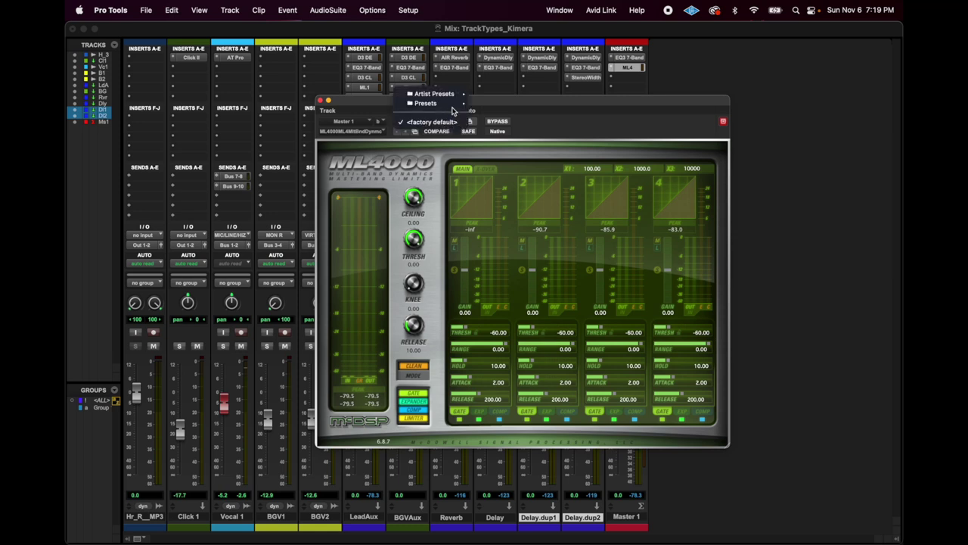
{"action": "mouse_move", "coordinate": [452, 110]}
{"action": "mouse_move", "coordinate": [488, 106]}
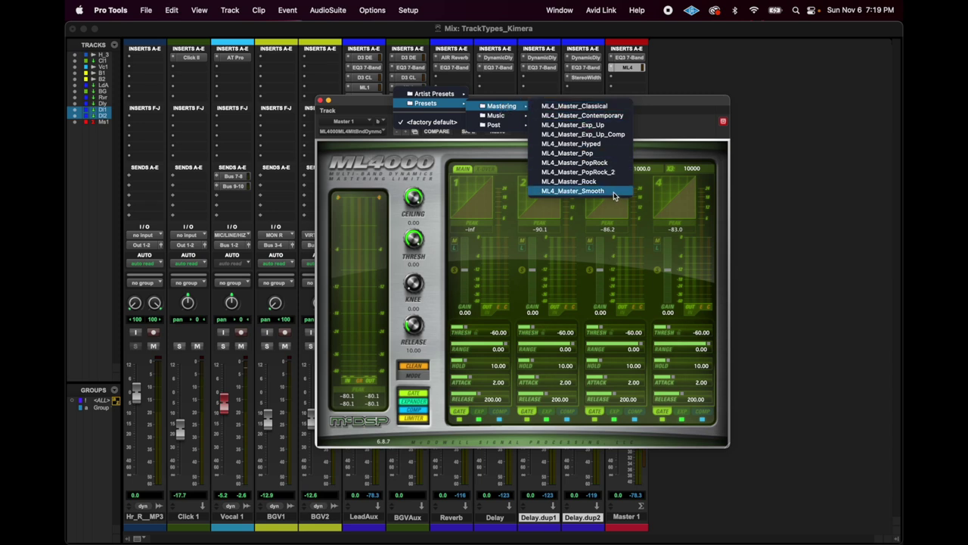
Close the ML4000 window and keep EQ3 7-Band on Master 1's first insert.
{"action": "left_click", "coordinate": [572, 191]}
{"action": "left_click", "coordinate": [628, 67]}
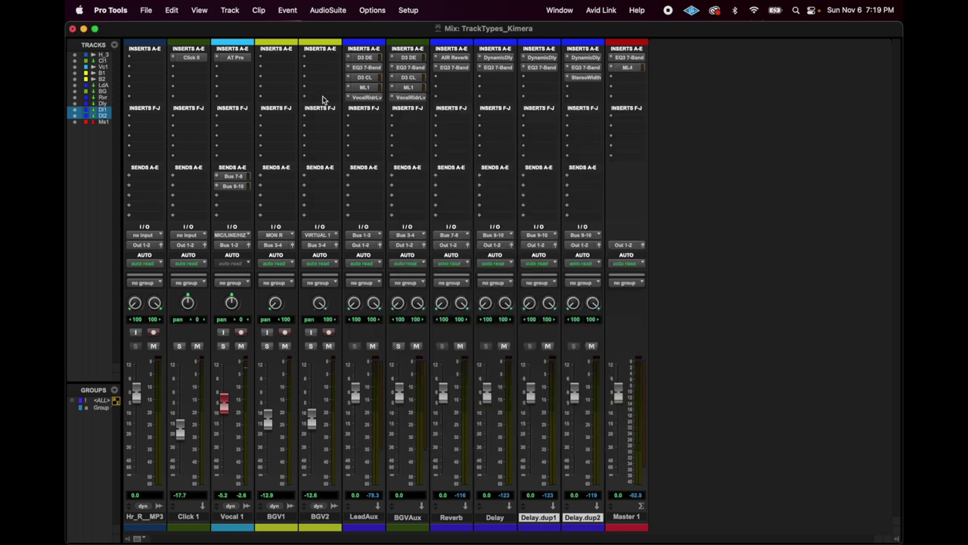
{"action": "left_click", "coordinate": [616, 79]}
{"action": "mouse_move", "coordinate": [643, 78]}
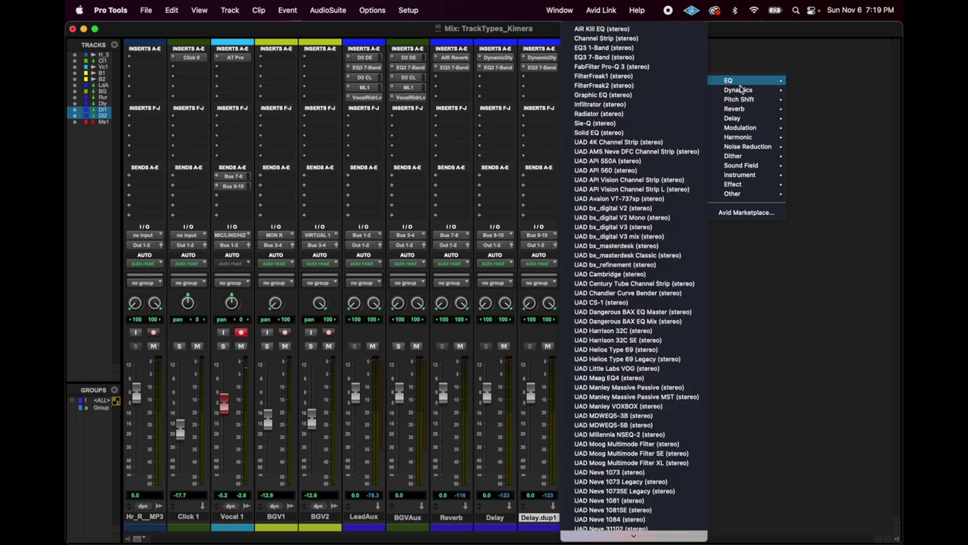
{"action": "mouse_move", "coordinate": [744, 119]}
{"action": "left_click", "coordinate": [711, 60]}
Insert the ML4000 ML1 Limiter in Master 1's third slot after ML4.
{"action": "left_click", "coordinate": [629, 68]}
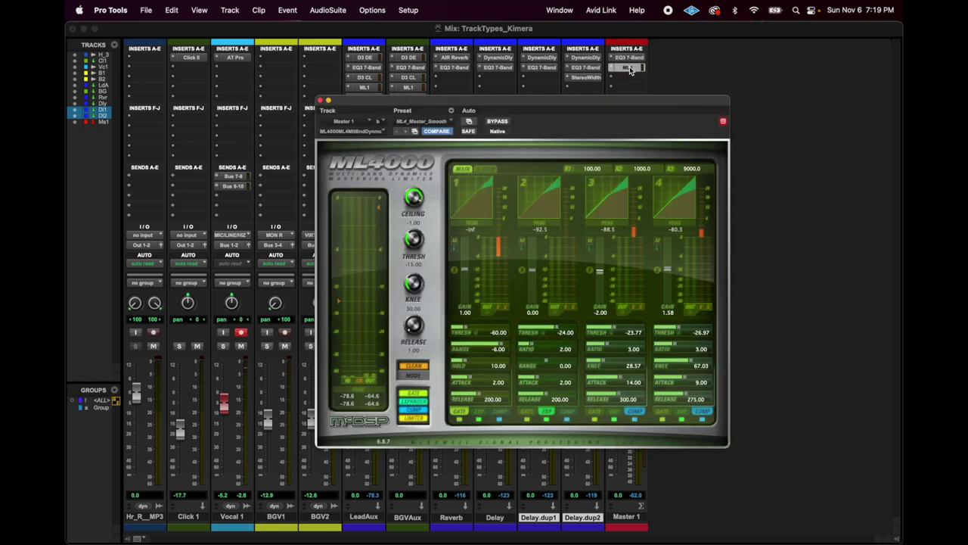
{"action": "left_click", "coordinate": [629, 79]}
{"action": "mouse_move", "coordinate": [755, 105]}
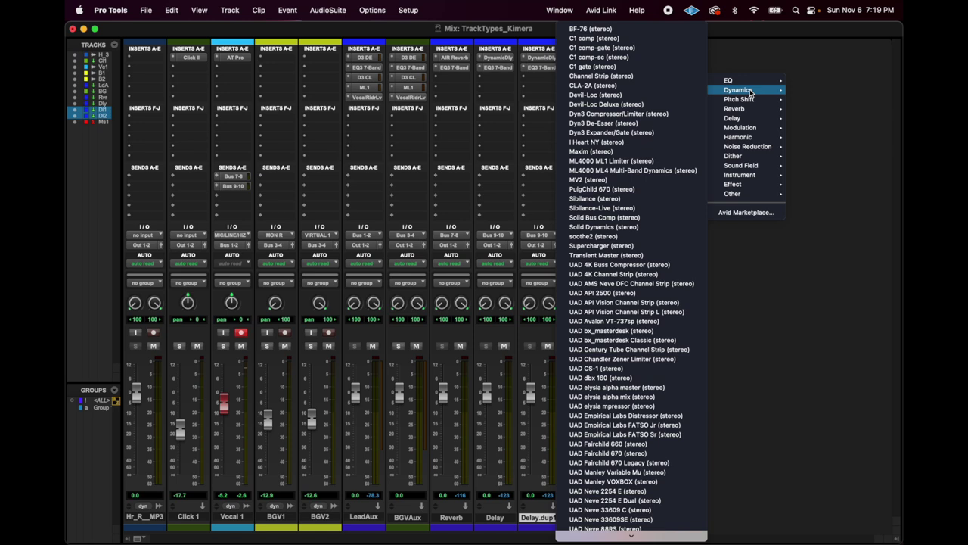
{"action": "left_click", "coordinate": [612, 160]}
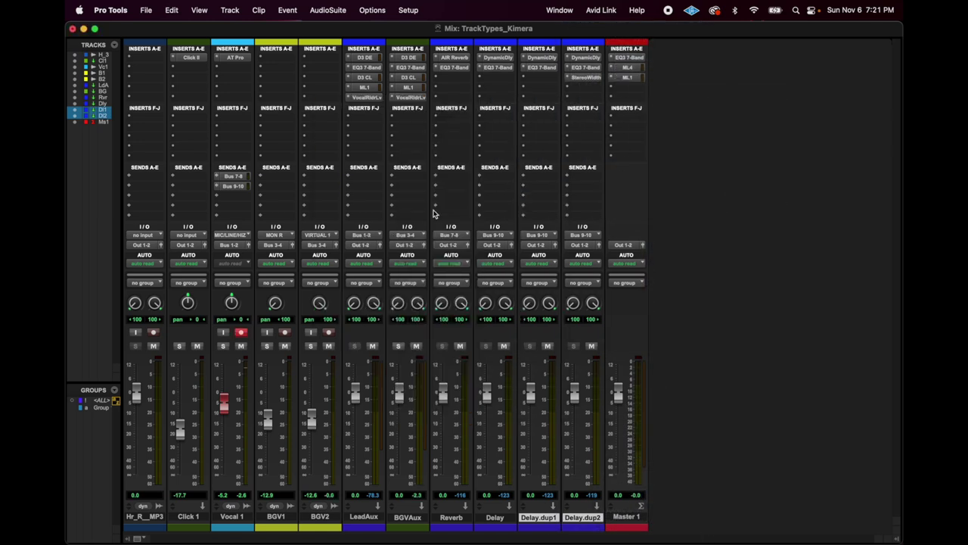
Switch to the Edit window and open VocAlign Ultra from AudioSuite > Other.
{"action": "key", "text": "super+equal"}
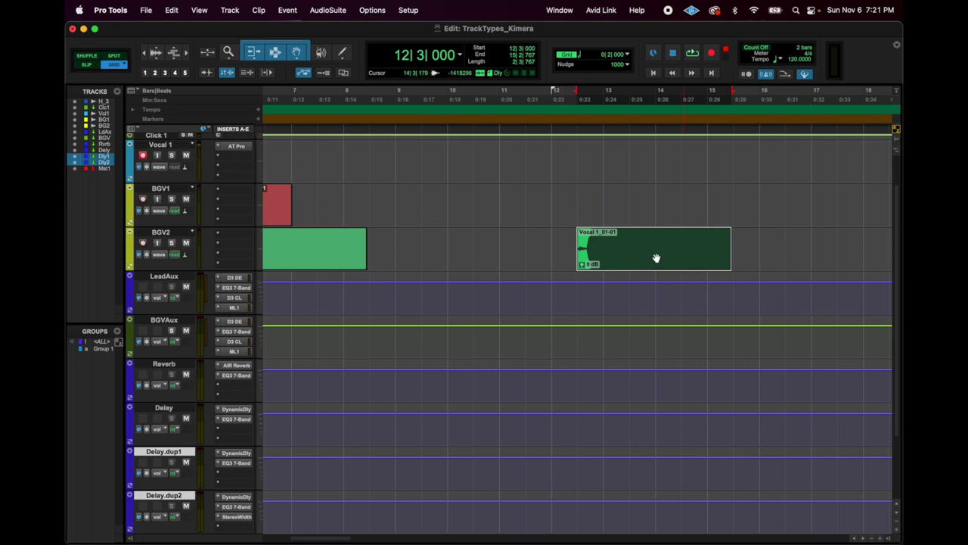
{"action": "left_click", "coordinate": [311, 5]}
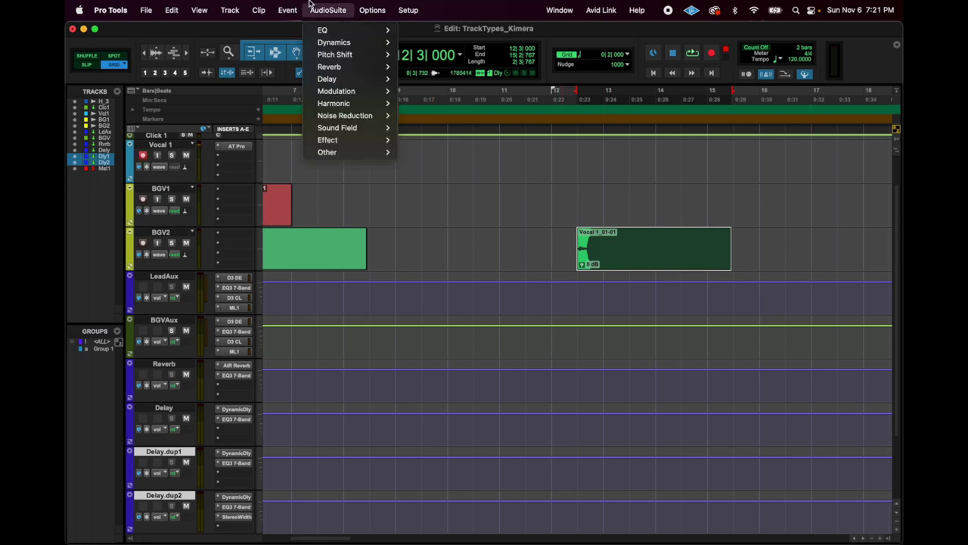
{"action": "mouse_move", "coordinate": [319, 81]}
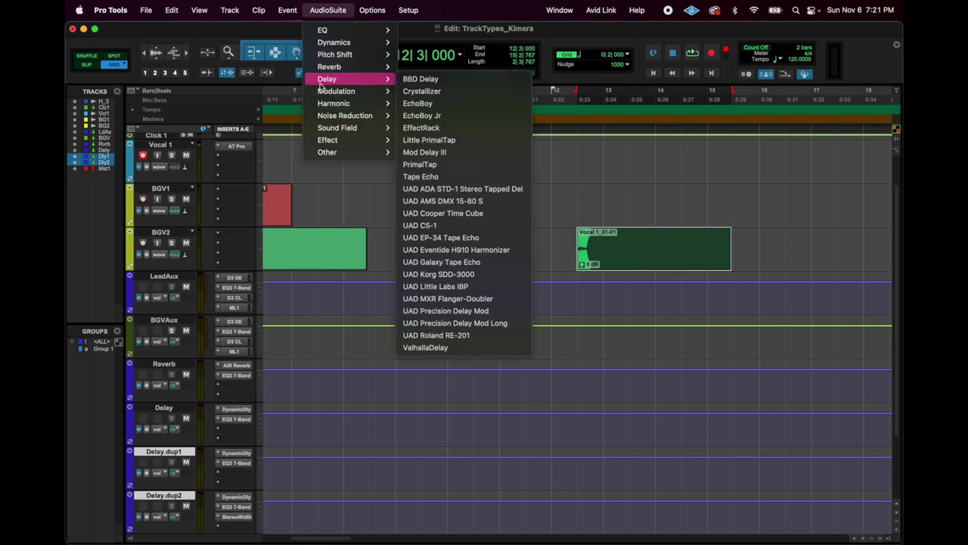
{"action": "mouse_move", "coordinate": [343, 154]}
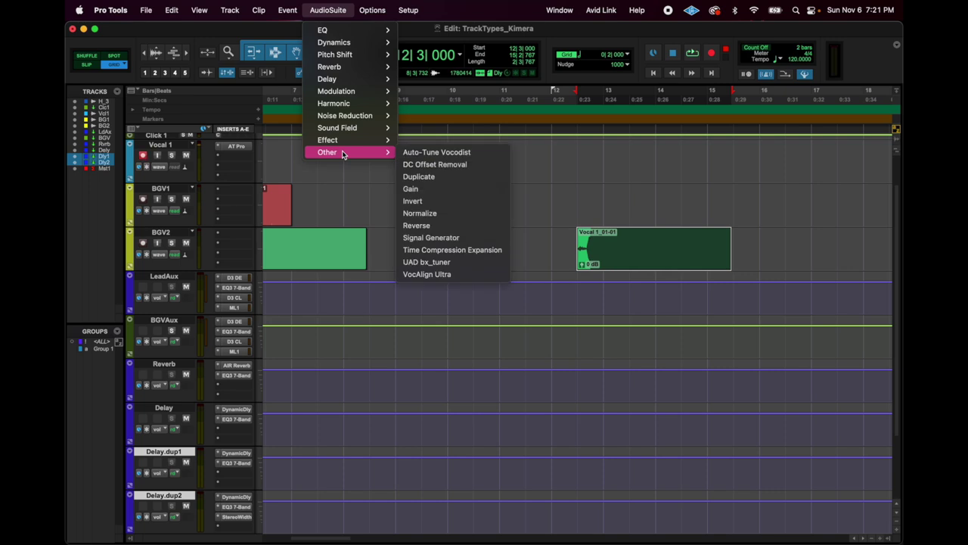
{"action": "left_click", "coordinate": [470, 275]}
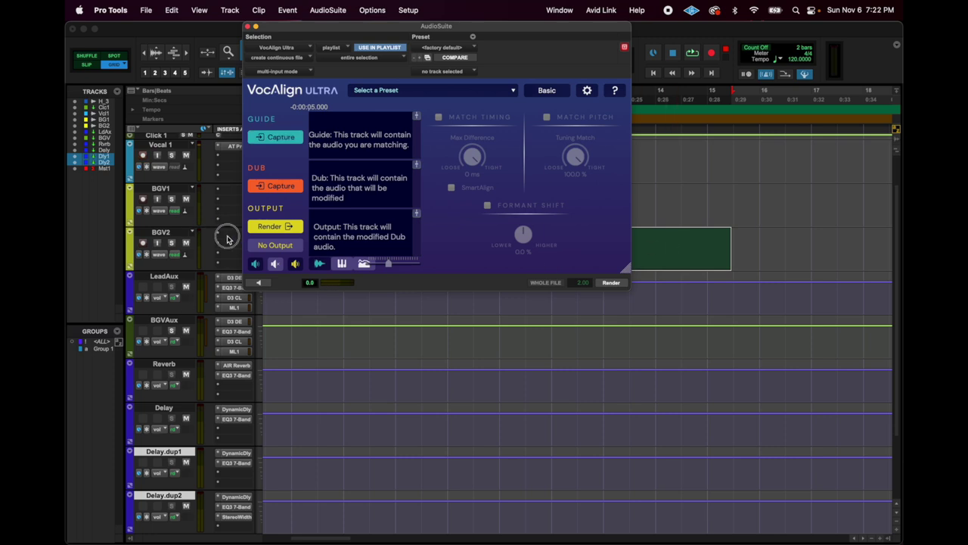
Move the Vocal 1_01-01 clip onto the Vocal 1 track near bar 5.
{"action": "left_click", "coordinate": [227, 240]}
{"action": "mouse_move", "coordinate": [240, 234]}
{"action": "mouse_move", "coordinate": [323, 239]}
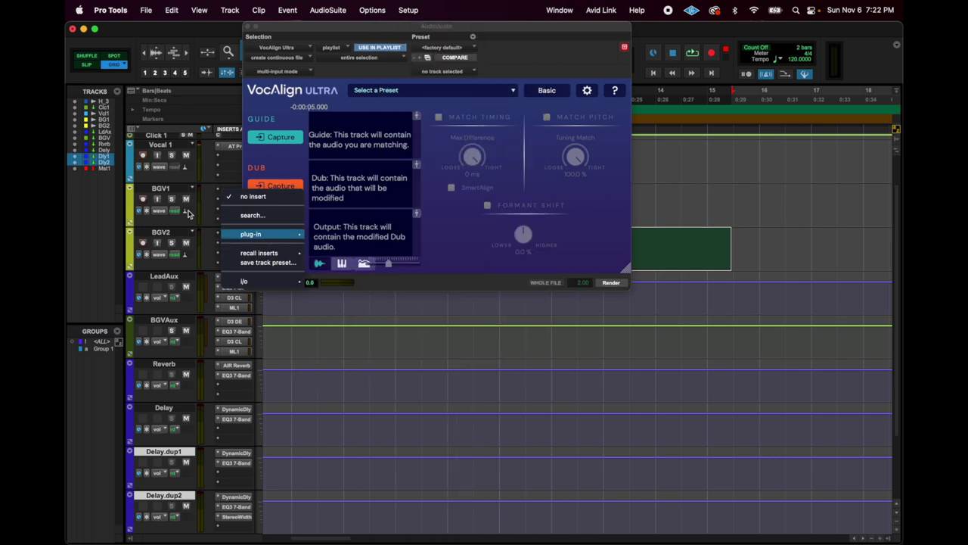
{"action": "left_click", "coordinate": [210, 215]}
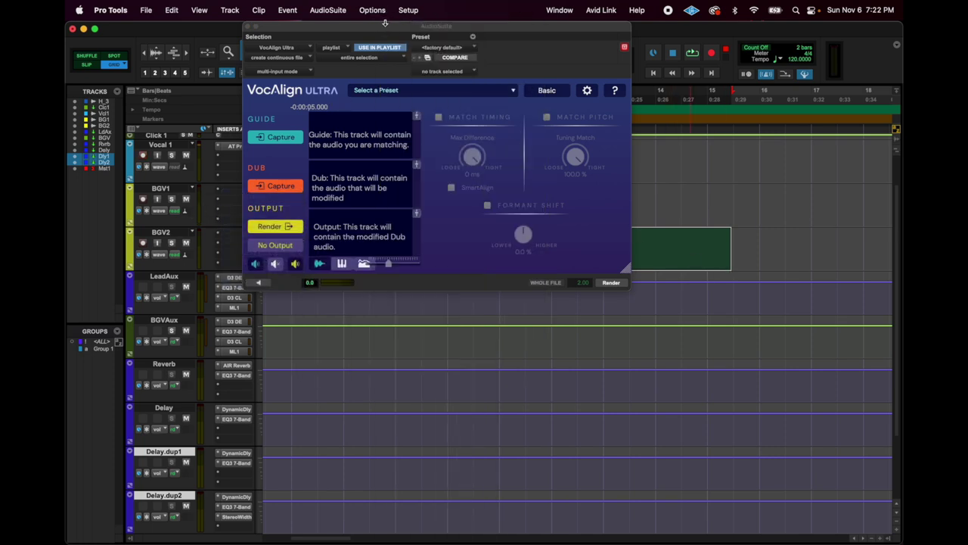
{"action": "left_click_drag", "start_coordinate": [386, 28], "coordinate": [424, 300]}
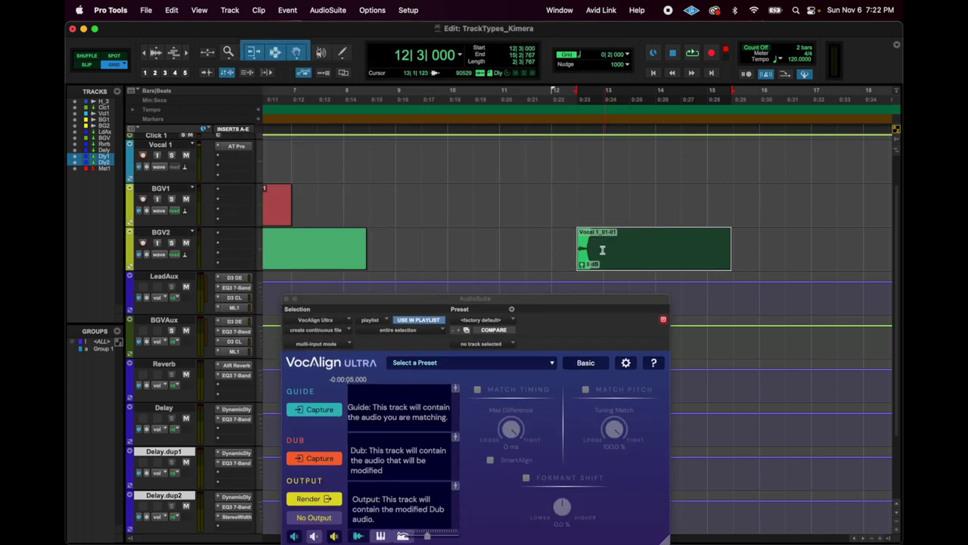
{"action": "scroll", "coordinate": [600, 249], "scroll_direction": "up", "scroll_amount": 2}
{"action": "scroll", "coordinate": [600, 249], "scroll_direction": "left", "scroll_amount": 3}
{"action": "left_click_drag", "start_coordinate": [745, 313], "coordinate": [378, 191]}
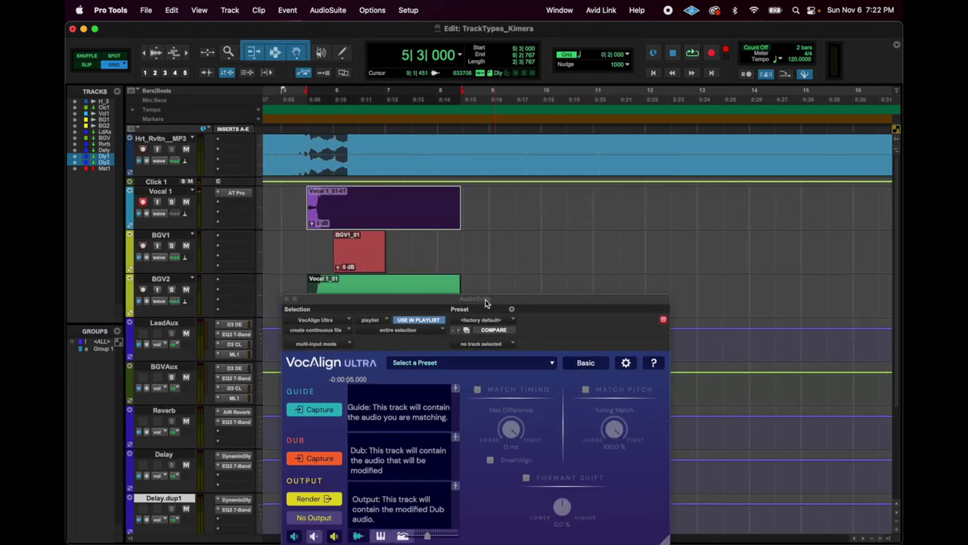
{"action": "left_click_drag", "start_coordinate": [489, 301], "coordinate": [720, 87]}
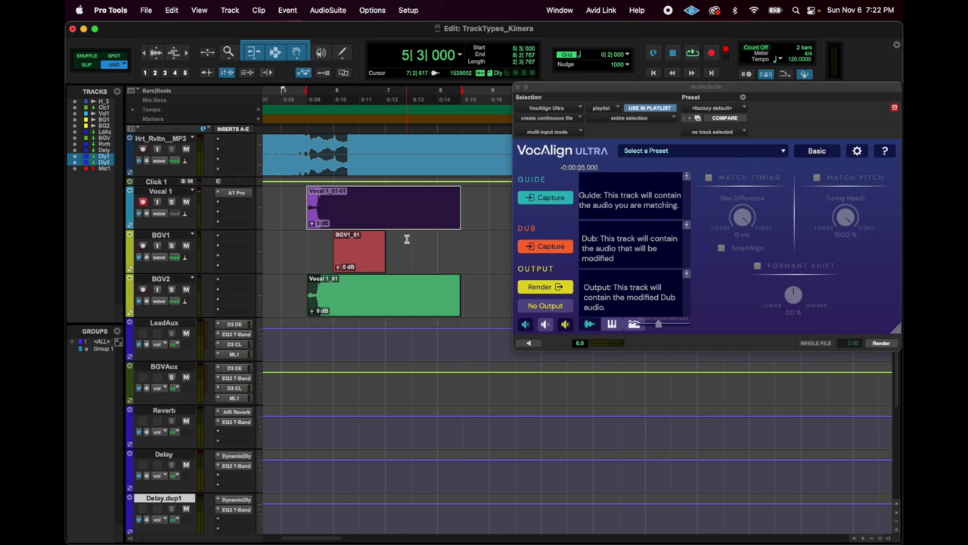
{"action": "left_click_drag", "start_coordinate": [656, 89], "coordinate": [632, 84]}
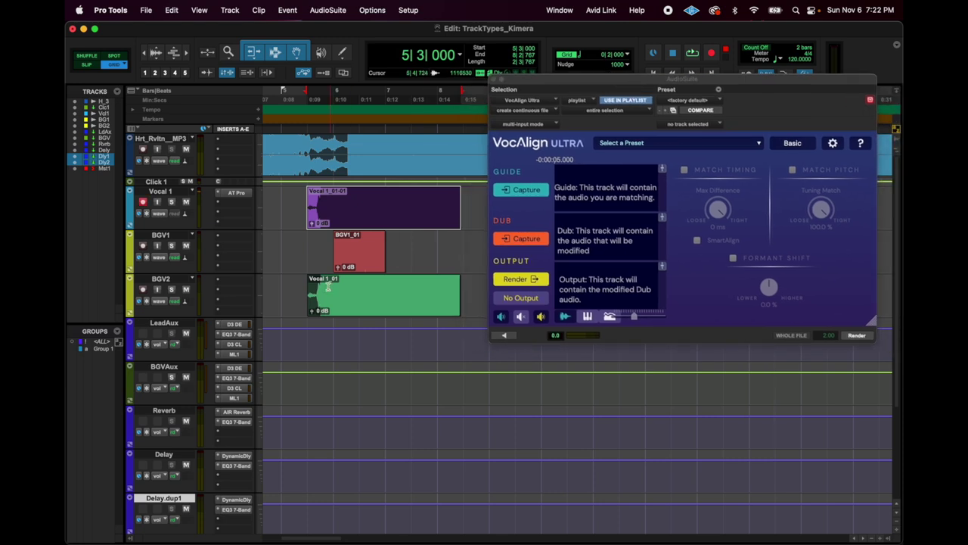
Capture the Vocal 1_01-01 clip as VocAlign guide and the BGV2 clip as dub.
{"action": "left_click", "coordinate": [372, 199]}
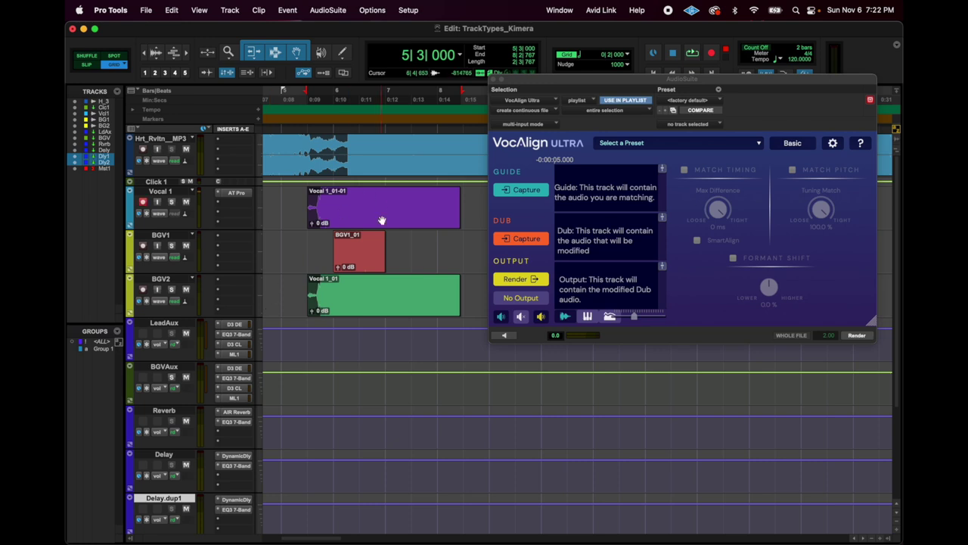
{"action": "left_click", "coordinate": [382, 220]}
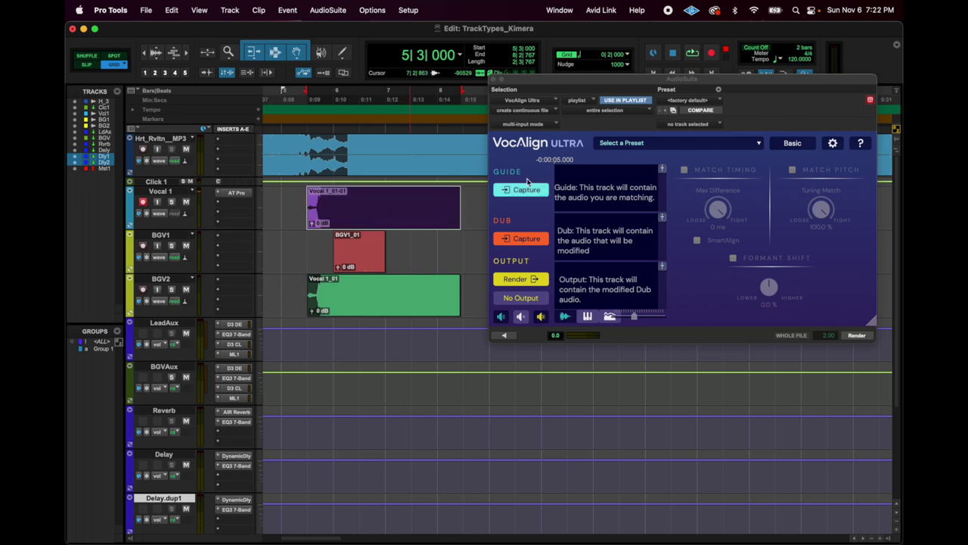
{"action": "left_click", "coordinate": [526, 190]}
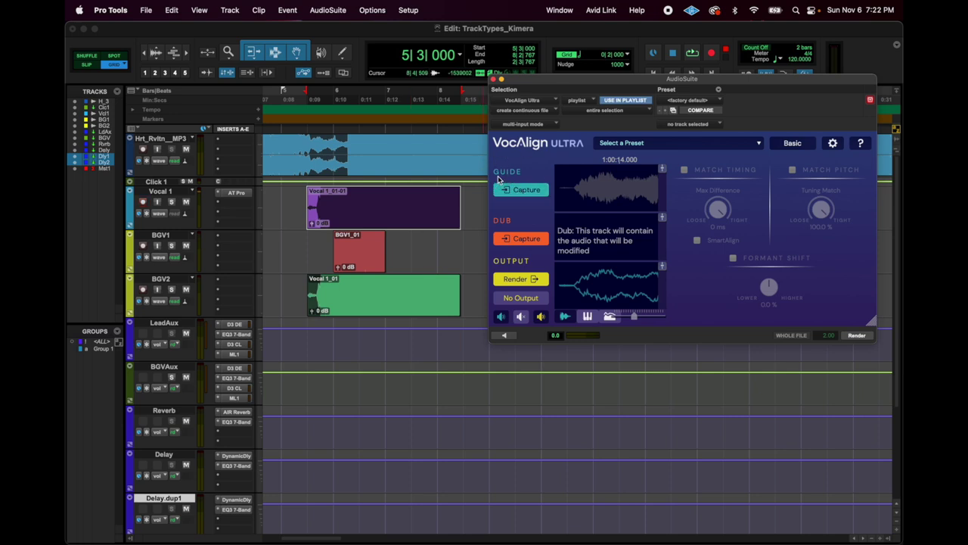
{"action": "left_click", "coordinate": [365, 307]}
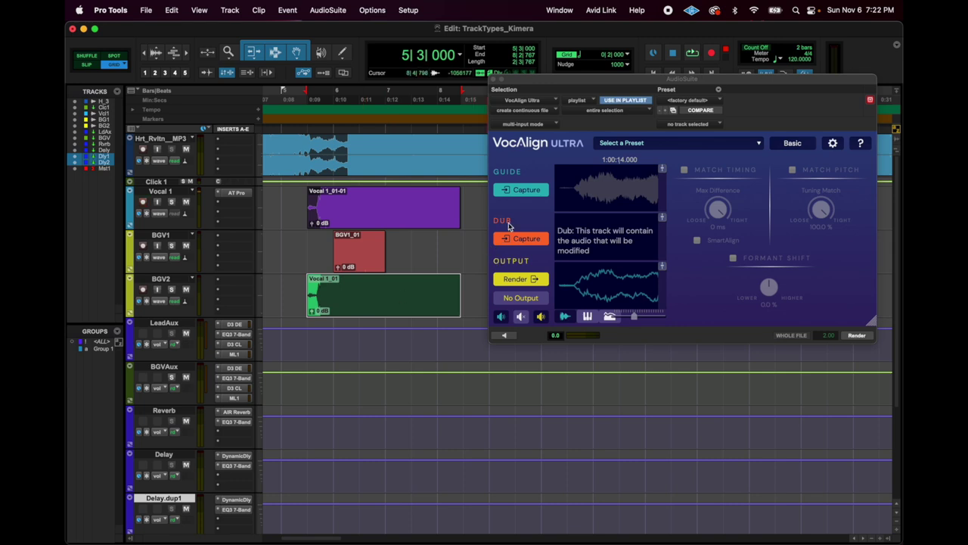
{"action": "left_click", "coordinate": [523, 242]}
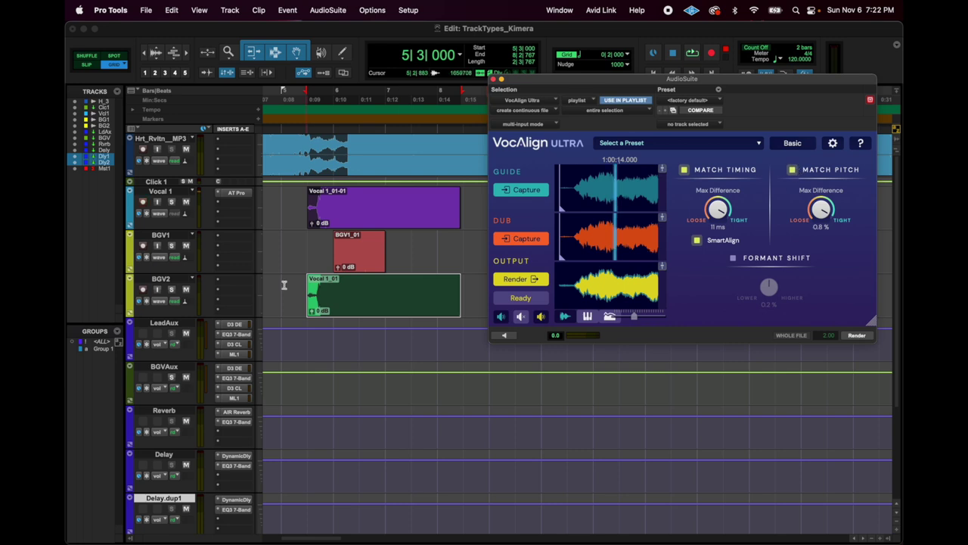
Keep Match Pitch enabled and set max differences to 14 ms timing and 1.8% pitch.
{"action": "left_click", "coordinate": [793, 170]}
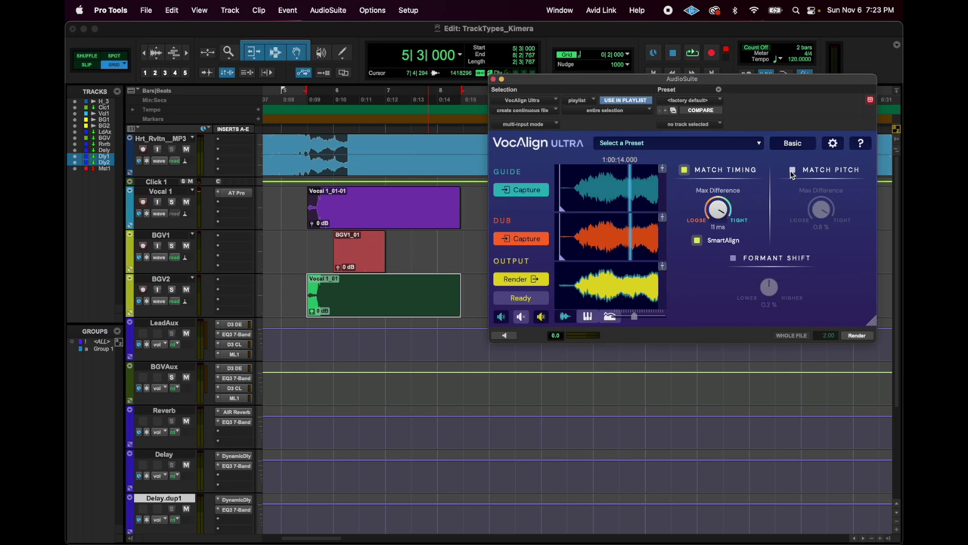
{"action": "left_click", "coordinate": [792, 170]}
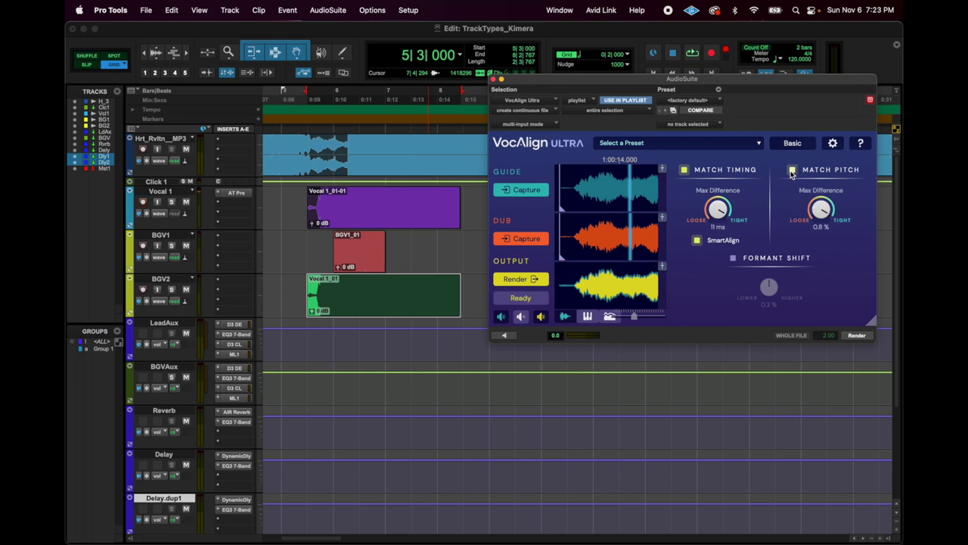
{"action": "left_click", "coordinate": [717, 212], "text": "alt"}
{"action": "left_click", "coordinate": [821, 209], "text": "alt"}
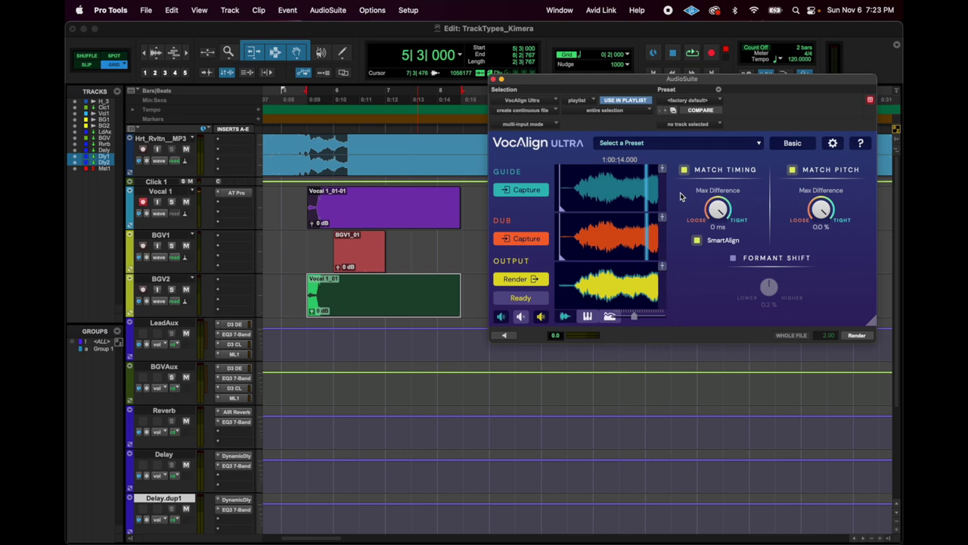
{"action": "left_click_drag", "start_coordinate": [728, 213], "coordinate": [719, 219]}
{"action": "left_click_drag", "start_coordinate": [719, 218], "coordinate": [718, 212]}
{"action": "left_click_drag", "start_coordinate": [823, 209], "coordinate": [821, 220]}
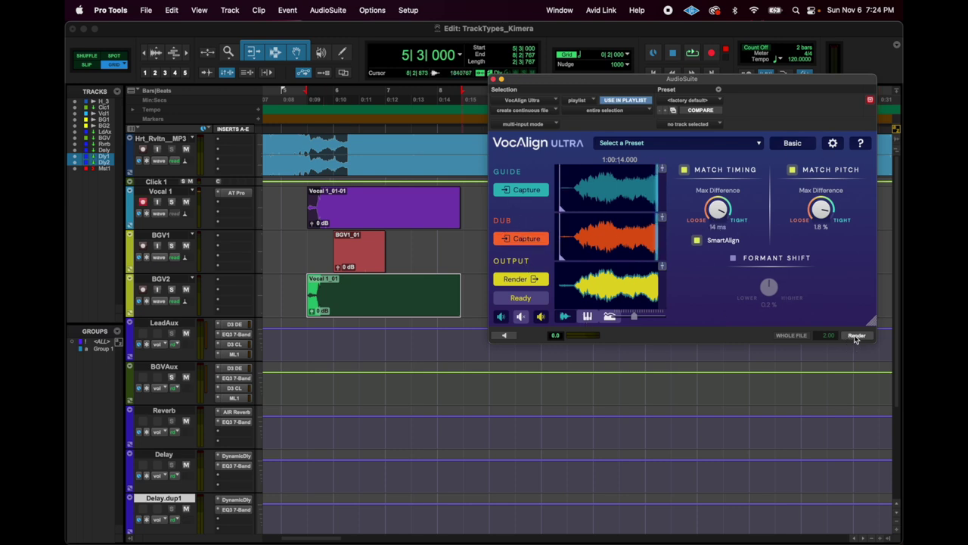
Render the VocAlign result onto BGV2, producing the Vocal 1-VAU_01 clip.
{"action": "left_click", "coordinate": [856, 336]}
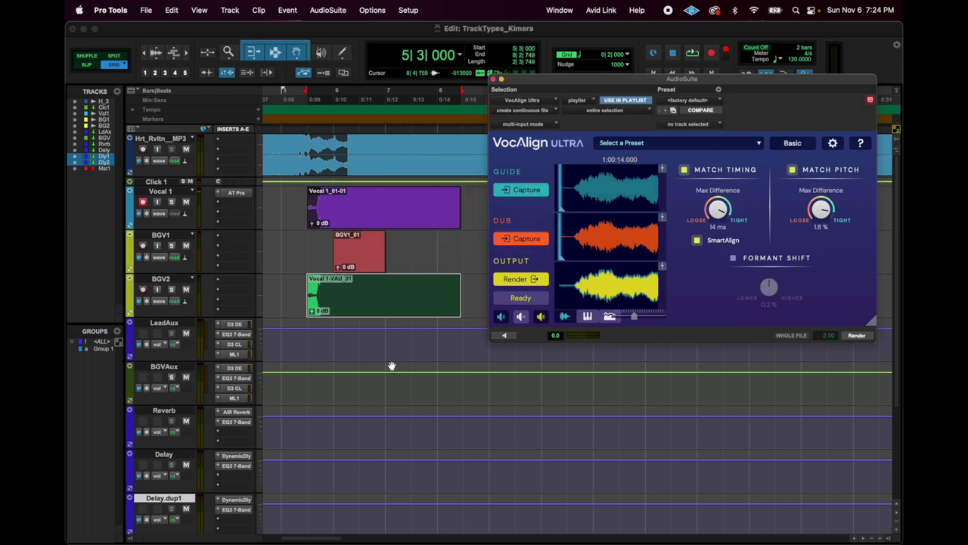
{"action": "left_click", "coordinate": [331, 308]}
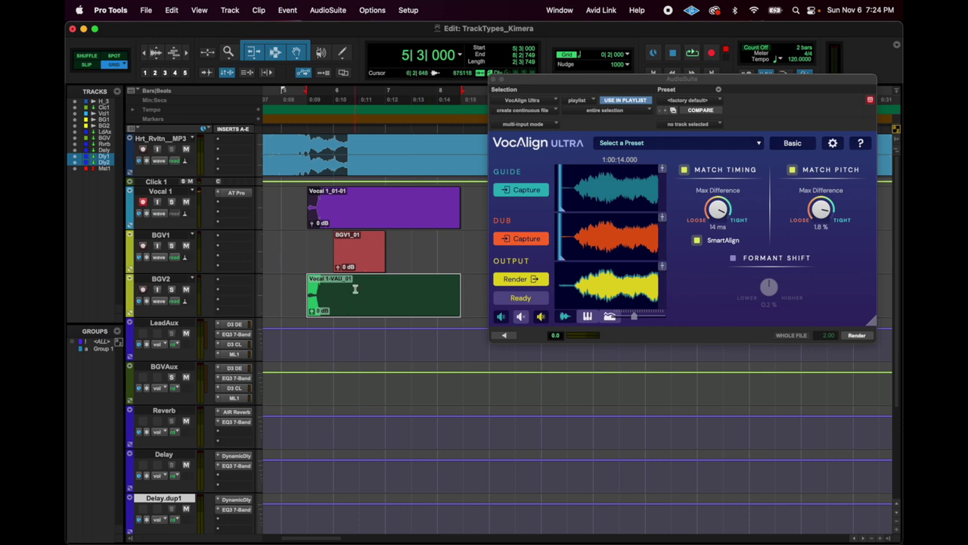
Open the EQ3 7-Band AudioSuite and set a 24 dB/oct low-pass at 416.9 Hz.
{"action": "left_click", "coordinate": [493, 80]}
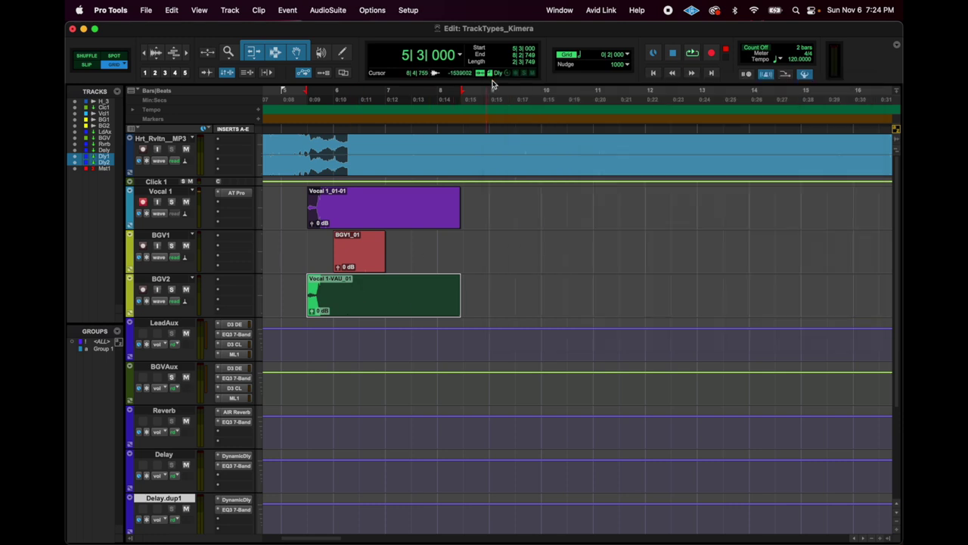
{"action": "left_click", "coordinate": [288, 10]}
{"action": "mouse_move", "coordinate": [328, 10]}
{"action": "mouse_move", "coordinate": [323, 30]}
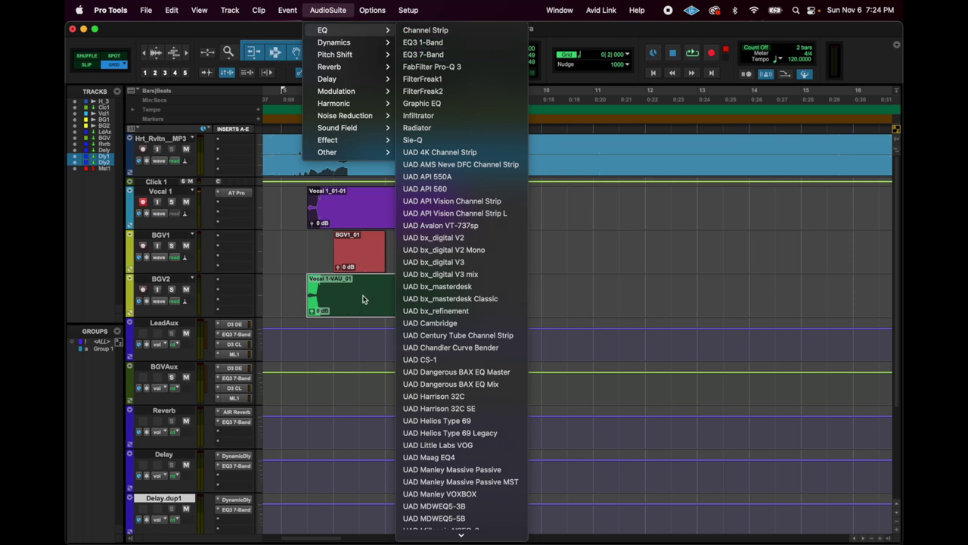
{"action": "left_click", "coordinate": [423, 55]}
{"action": "left_click_drag", "start_coordinate": [630, 220], "coordinate": [636, 136]}
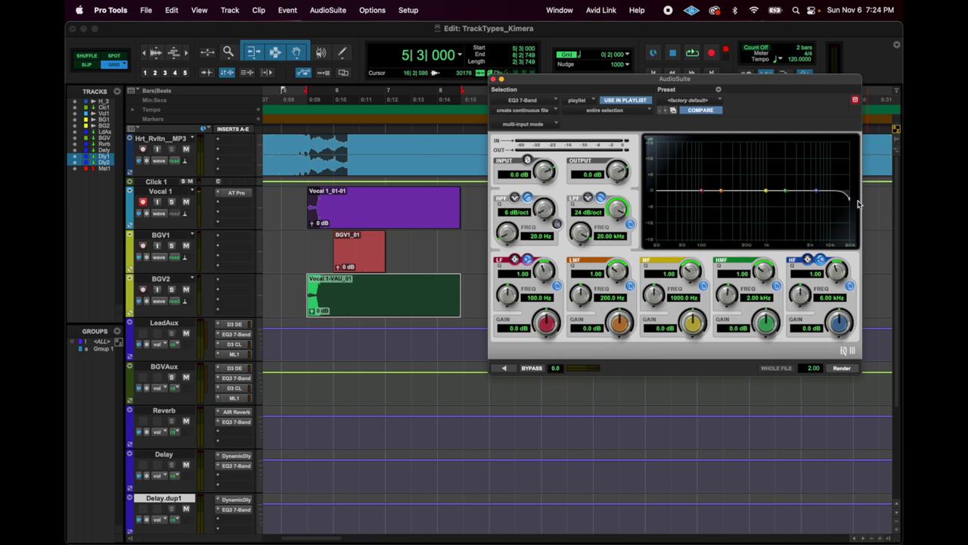
{"action": "left_click_drag", "start_coordinate": [849, 200], "coordinate": [742, 198]}
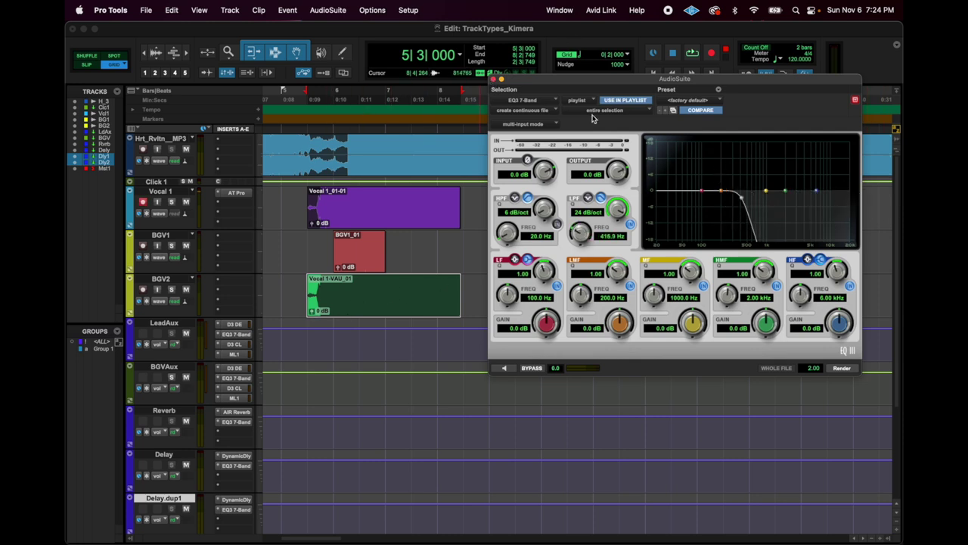
Render the EQ onto BGV2, undo the render, and close the EQ window.
{"action": "left_click", "coordinate": [841, 368]}
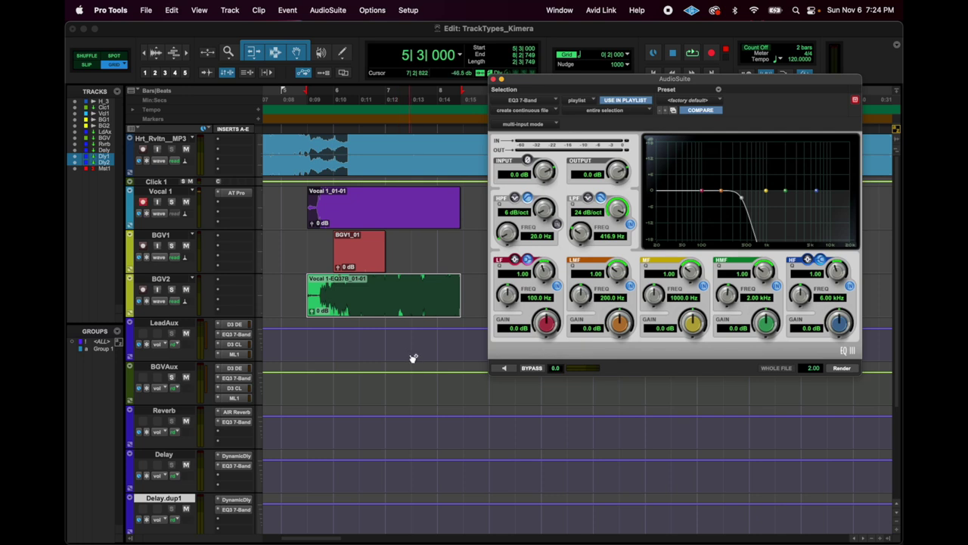
{"action": "key", "text": "super+z"}
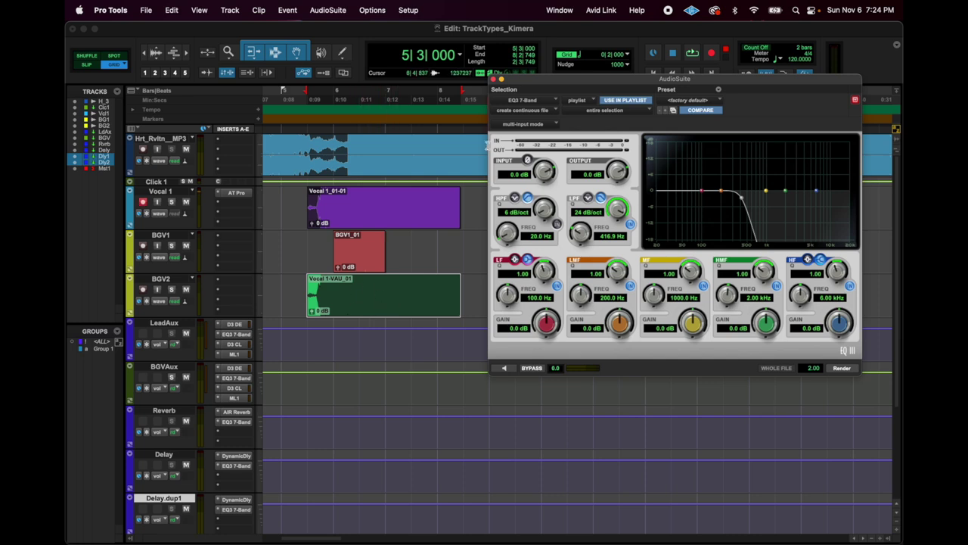
{"action": "left_click", "coordinate": [492, 80]}
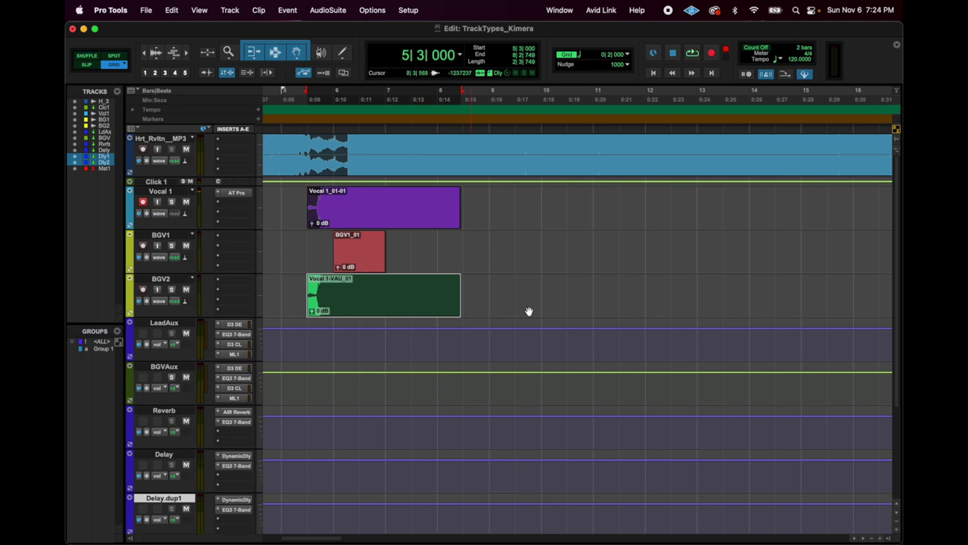
With the Clips list shown, drag the BGV1_01 clip off the BGV1 track, leaving it empty.
{"action": "left_click", "coordinate": [890, 541]}
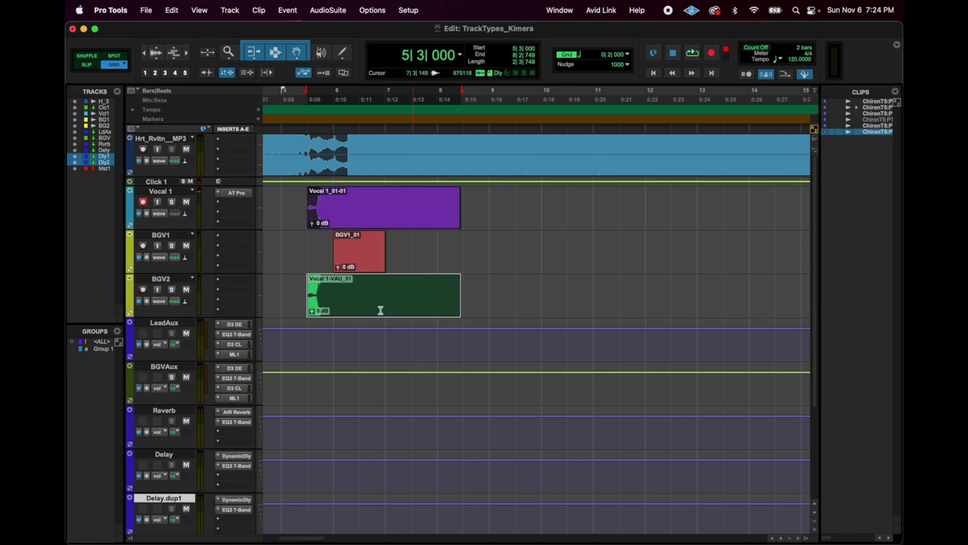
{"action": "left_click", "coordinate": [876, 127]}
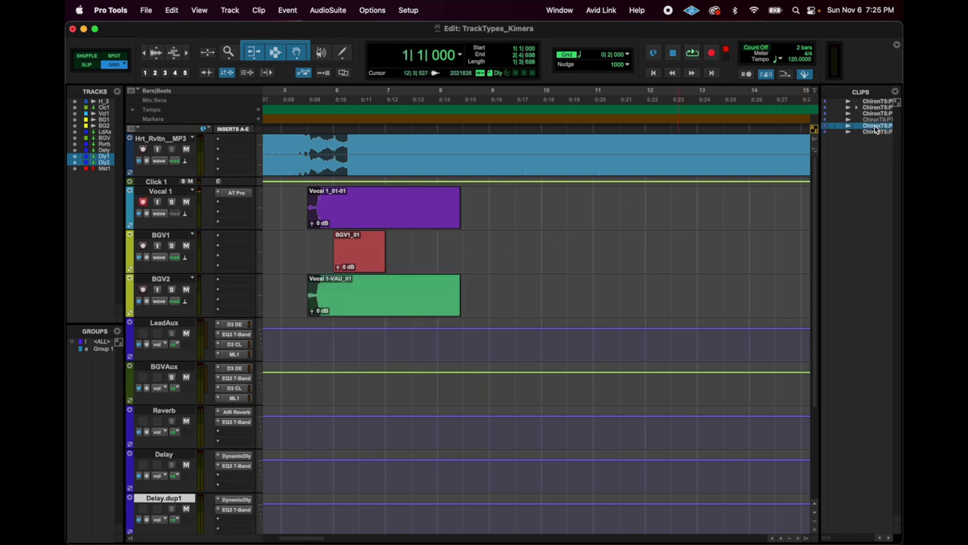
{"action": "mouse_move", "coordinate": [876, 130]}
{"action": "left_mouse_down"}
{"action": "mouse_move", "coordinate": [379, 262]}
{"action": "mouse_move", "coordinate": [881, 121]}
{"action": "left_mouse_up"}
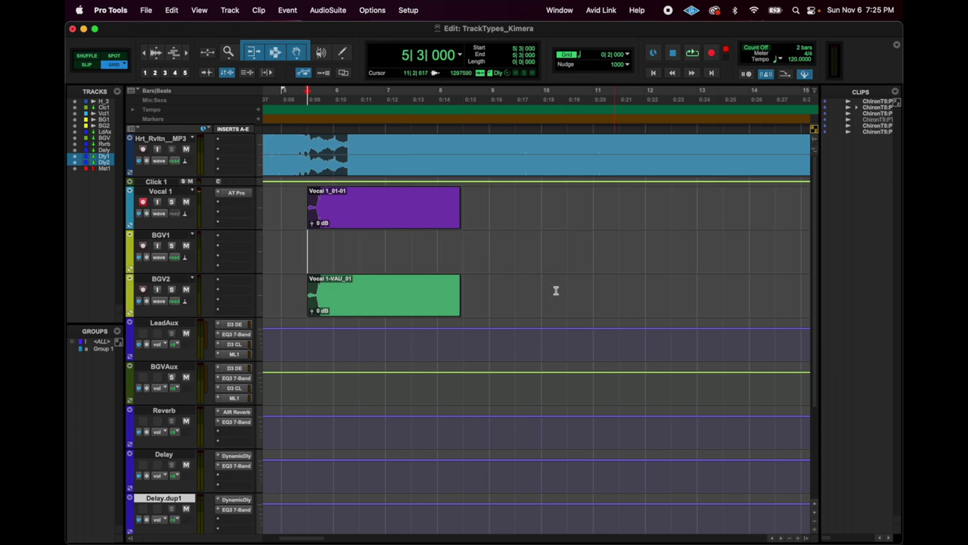
{"action": "left_click", "coordinate": [433, 306]}
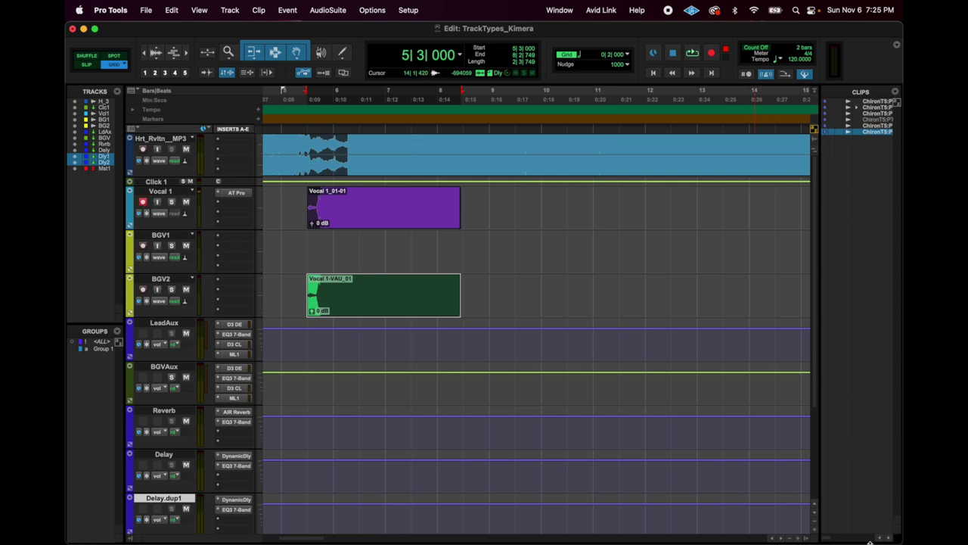
Split the BGV2 clip at bar 7 into two pieces and select both.
{"action": "left_click", "coordinate": [386, 284]}
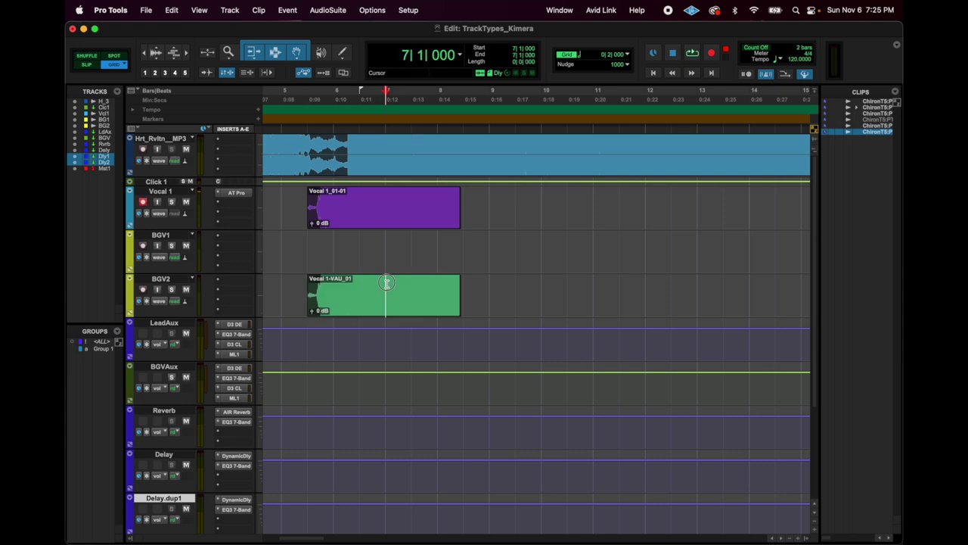
{"action": "key", "text": "super+e"}
{"action": "left_click", "coordinate": [335, 314]}
{"action": "left_click", "coordinate": [443, 312]}
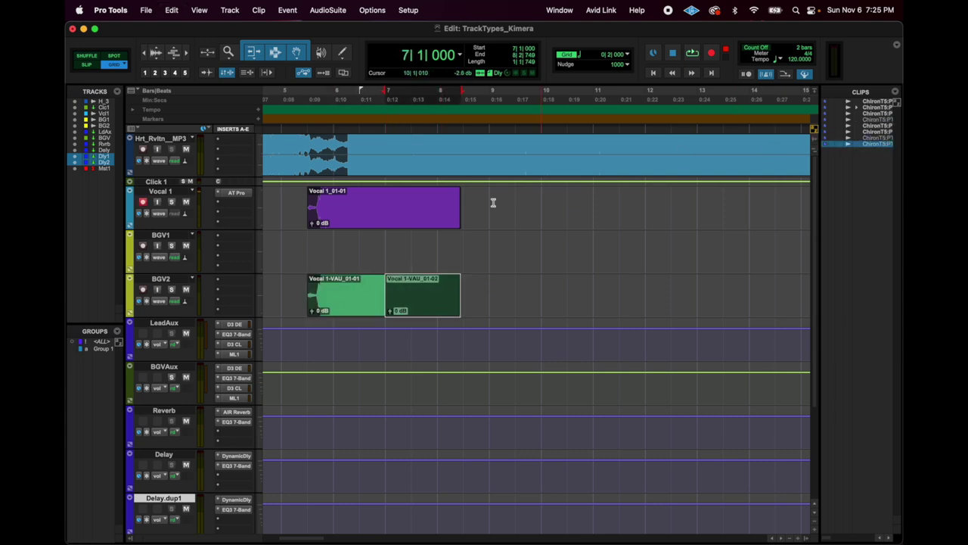
Hide the clip list and copy both BGV2 pieces onto the BGV1 track.
{"action": "left_click", "coordinate": [805, 539]}
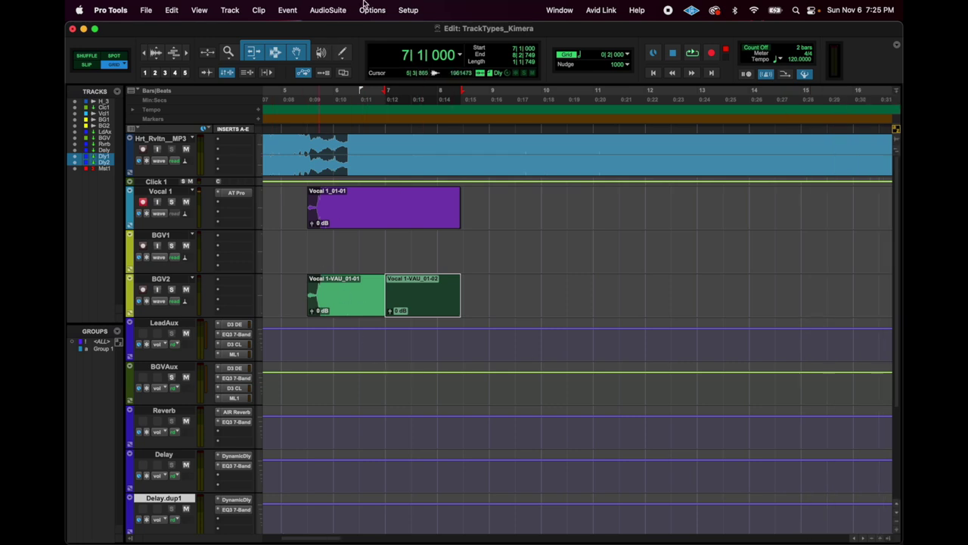
{"action": "left_click", "coordinate": [346, 315], "text": "shift"}
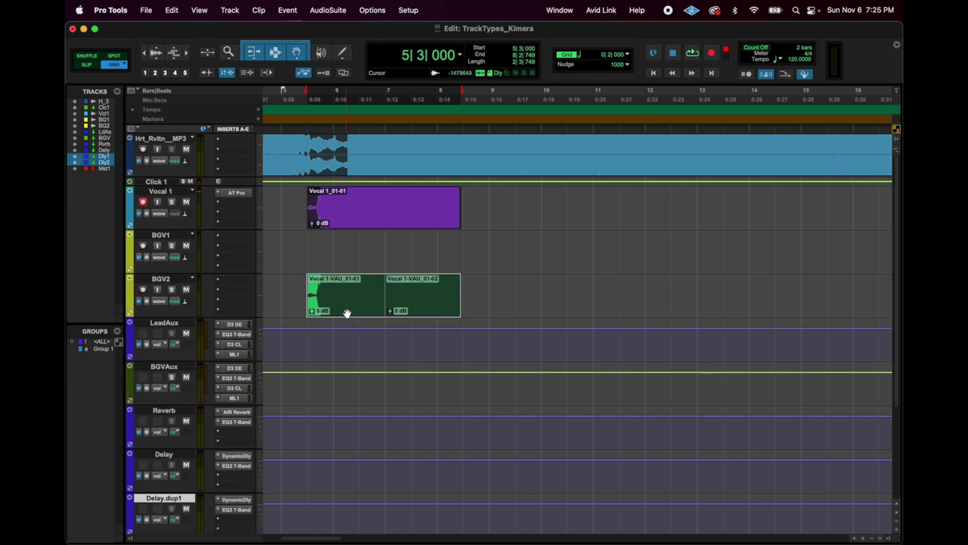
{"action": "left_click_drag", "start_coordinate": [345, 311], "coordinate": [341, 266]}
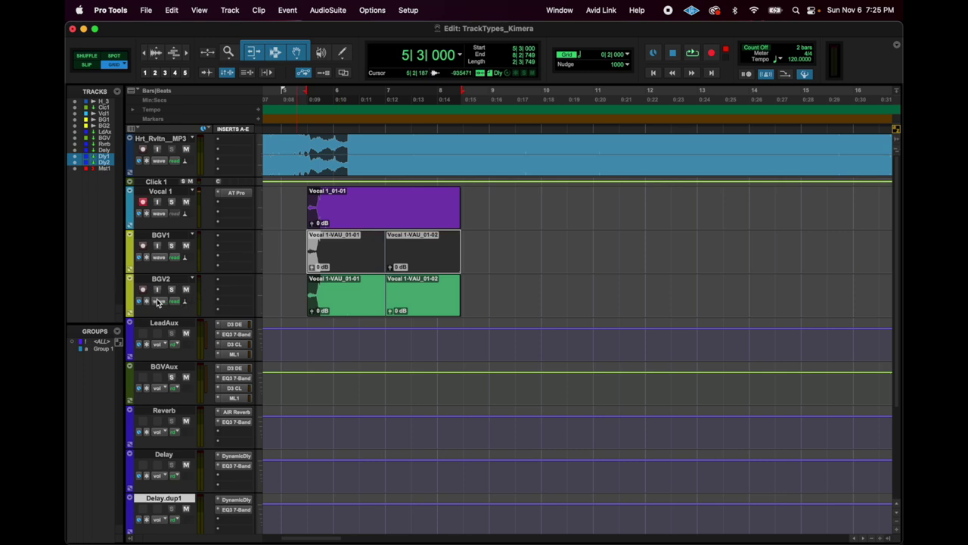
Move the BGV1 copies into a BGV2 playlist lane, then return BGV2 to waveform view.
{"action": "left_click", "coordinate": [158, 303]}
{"action": "left_click", "coordinate": [335, 257]}
{"action": "left_click_drag", "start_coordinate": [335, 258], "coordinate": [347, 324]}
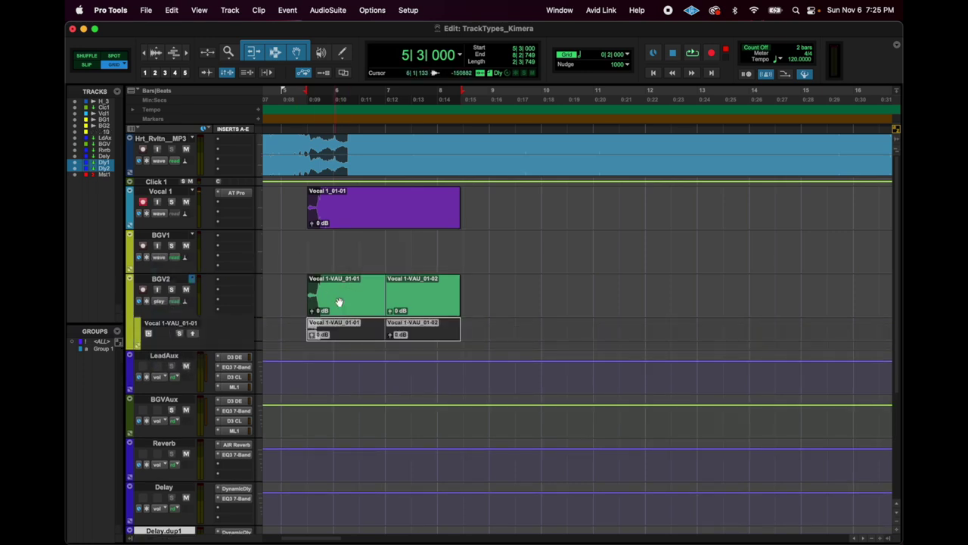
{"action": "left_click", "coordinate": [158, 303]}
{"action": "left_click", "coordinate": [179, 330]}
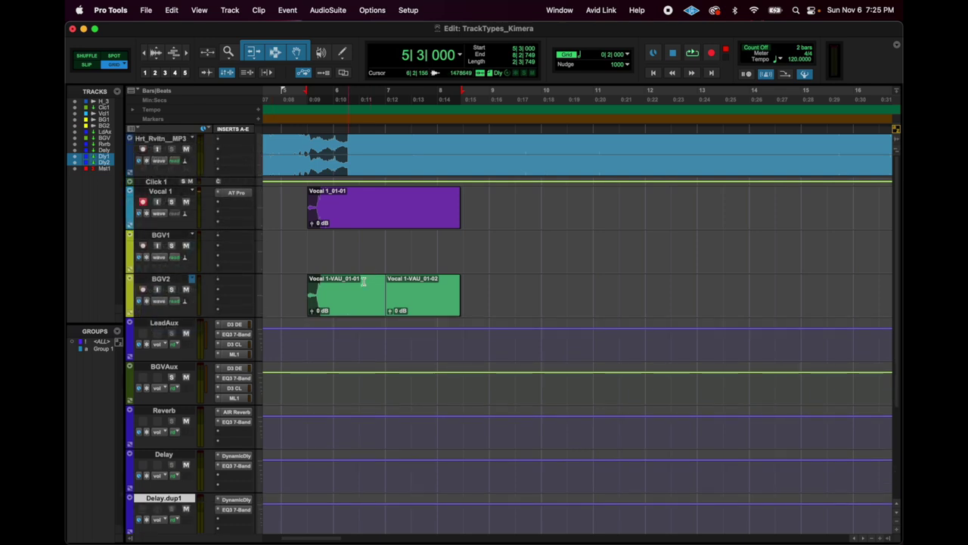
Open AudioSuite Other > Gain and select the Vocal 1 and BGV2 clips.
{"action": "left_click", "coordinate": [328, 10]}
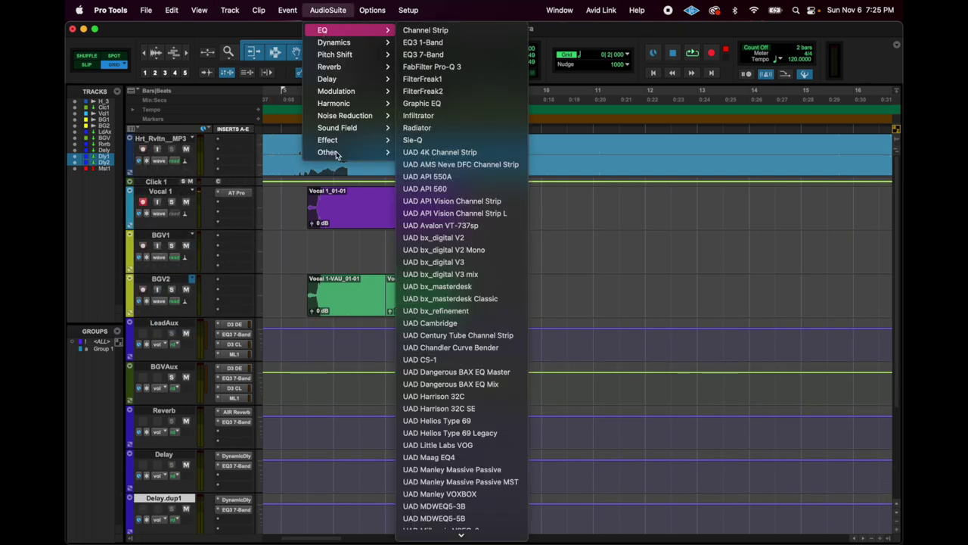
{"action": "mouse_move", "coordinate": [341, 140]}
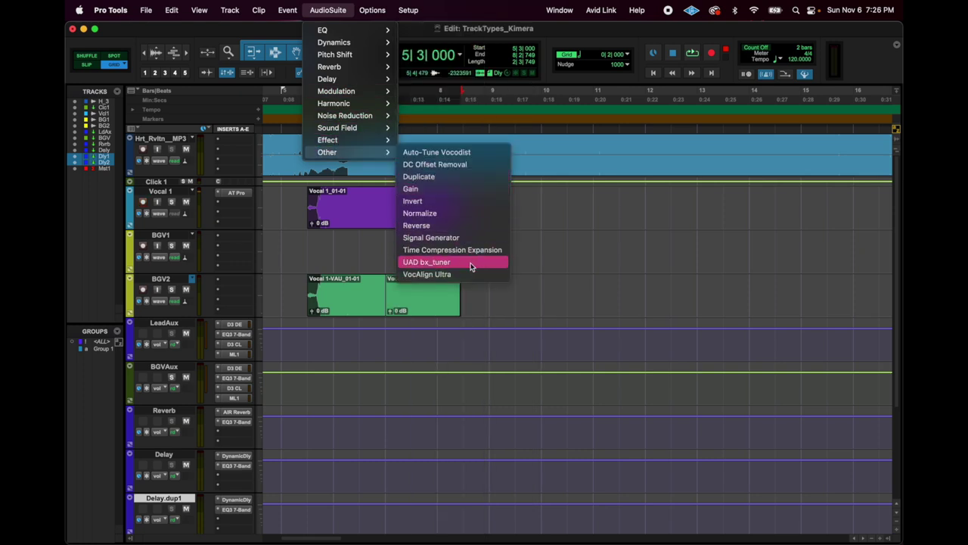
{"action": "left_click", "coordinate": [410, 190]}
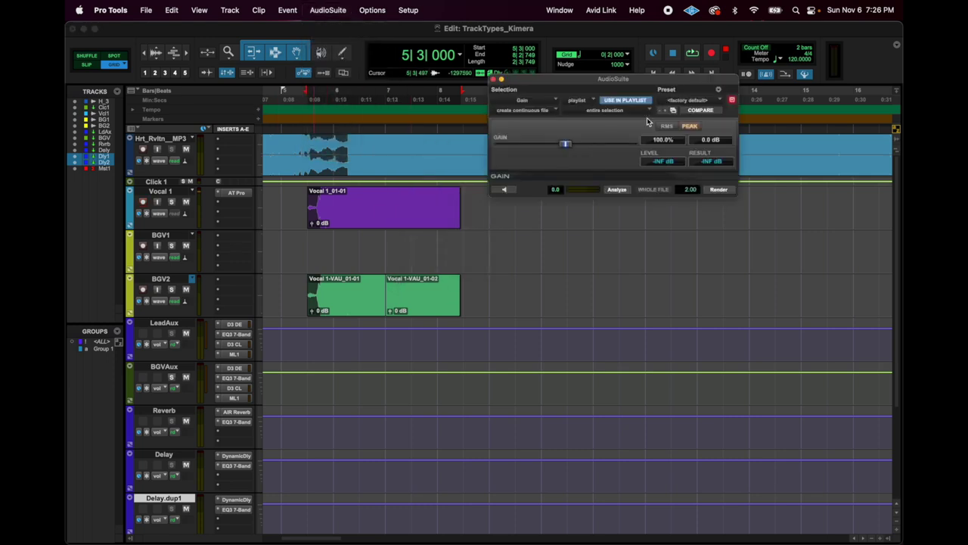
{"action": "left_click_drag", "start_coordinate": [325, 250], "coordinate": [488, 254]}
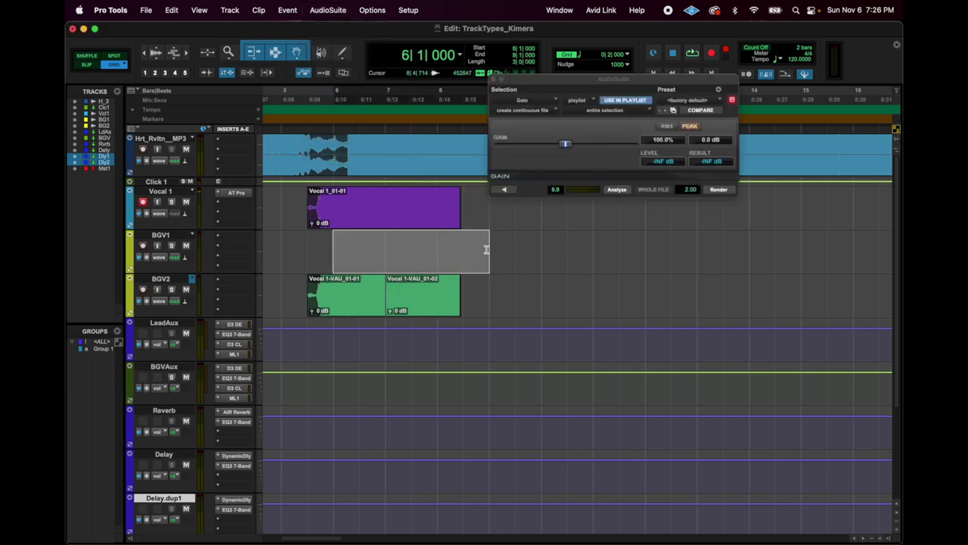
{"action": "left_click", "coordinate": [350, 227]}
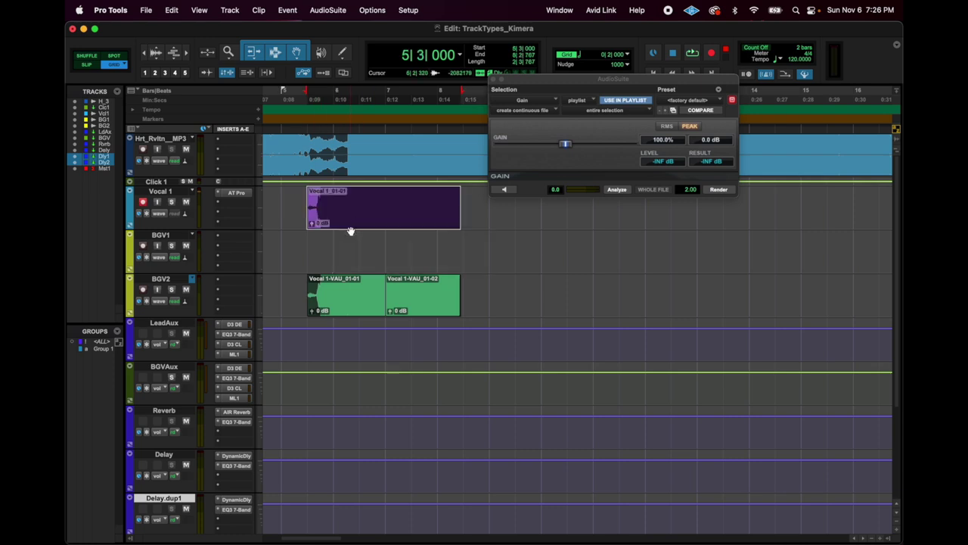
{"action": "left_click", "coordinate": [352, 309], "text": "shift"}
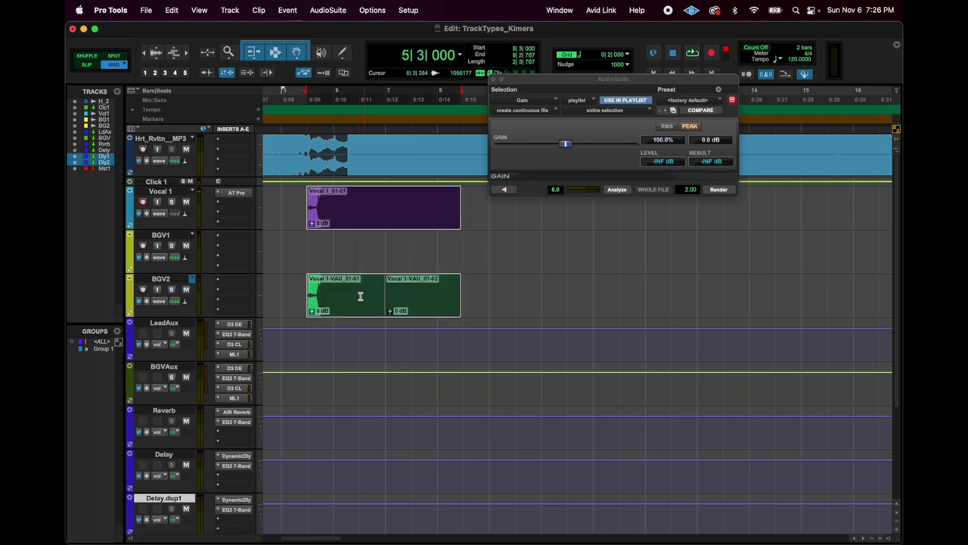
Render a 4.1 dB gain boost onto the whole Vocal 1 and both BGV2 clips.
{"action": "left_click_drag", "start_coordinate": [312, 225], "coordinate": [311, 221]}
{"action": "left_click", "coordinate": [349, 205]}
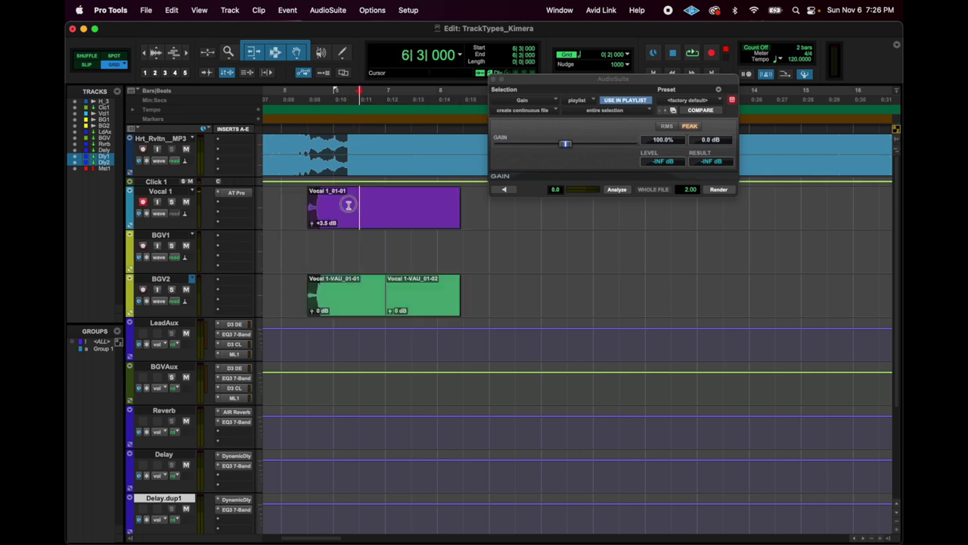
{"action": "left_click", "coordinate": [340, 220]}
{"action": "left_click", "coordinate": [361, 307], "text": "shift"}
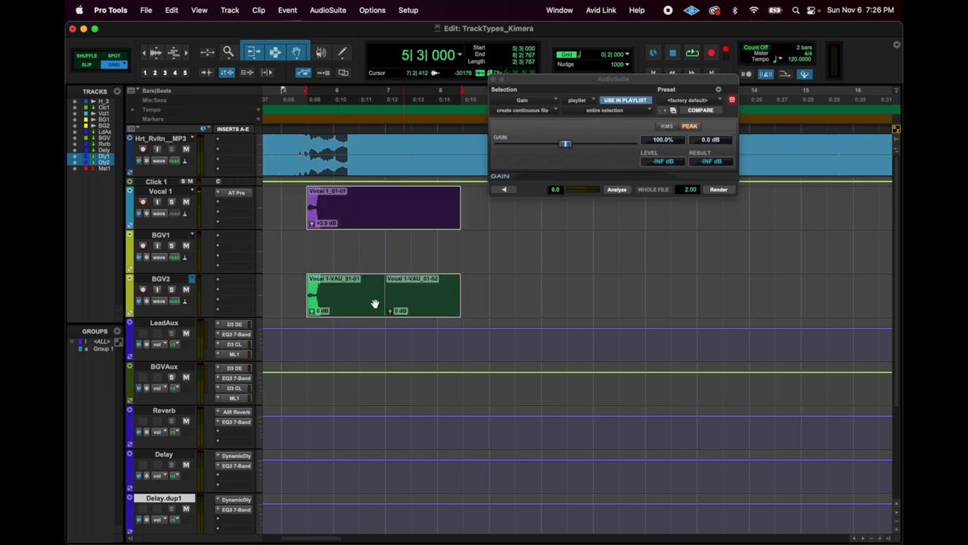
{"action": "left_click_drag", "start_coordinate": [565, 144], "coordinate": [568, 144]}
{"action": "left_click", "coordinate": [719, 191]}
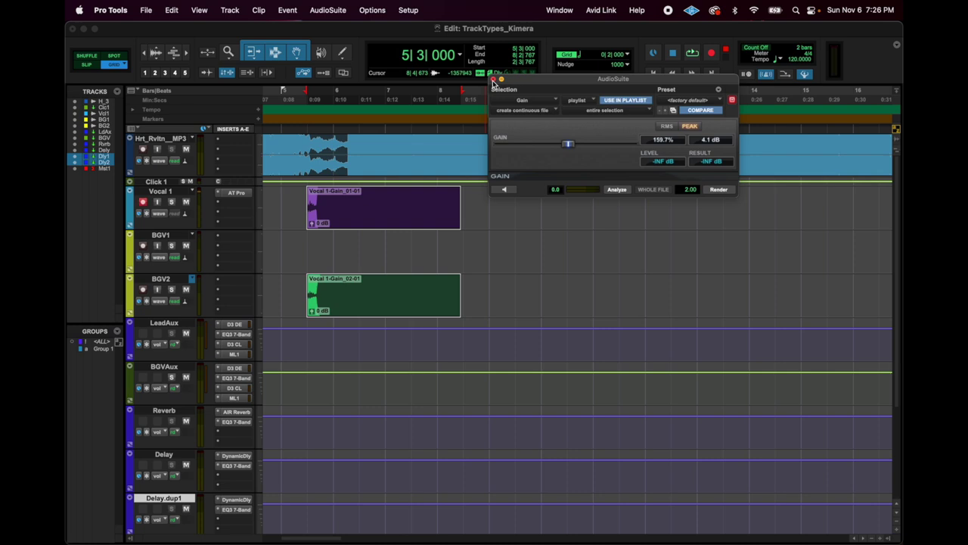
{"action": "left_click", "coordinate": [411, 201]}
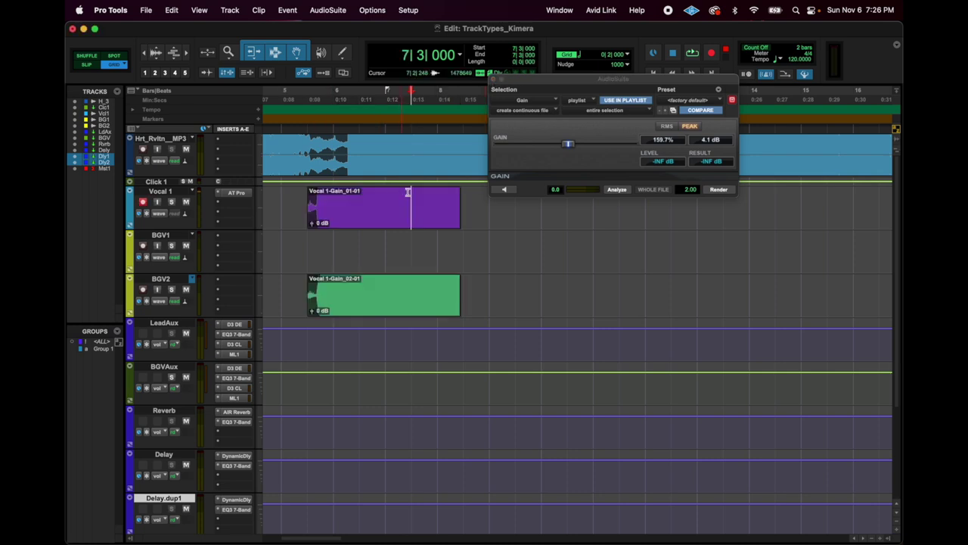
{"action": "left_click", "coordinate": [493, 79]}
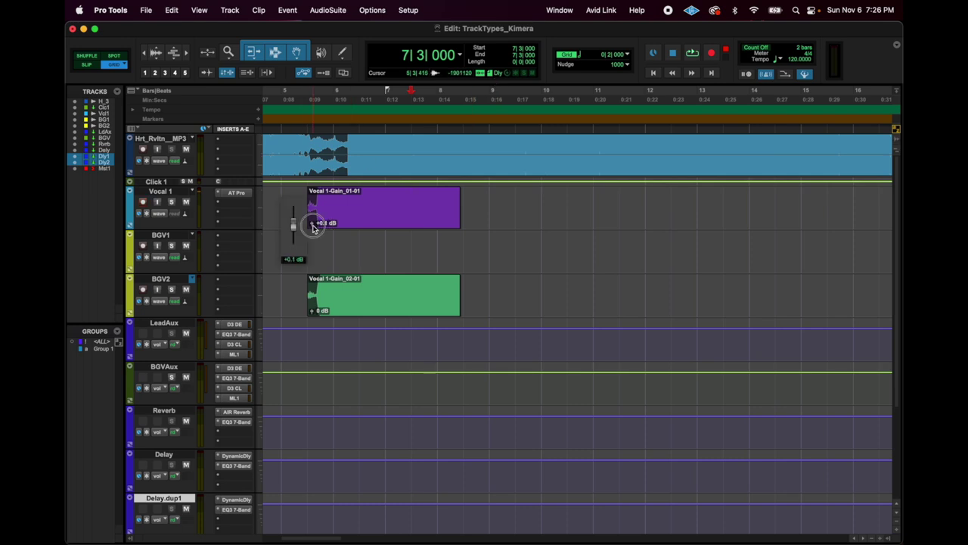